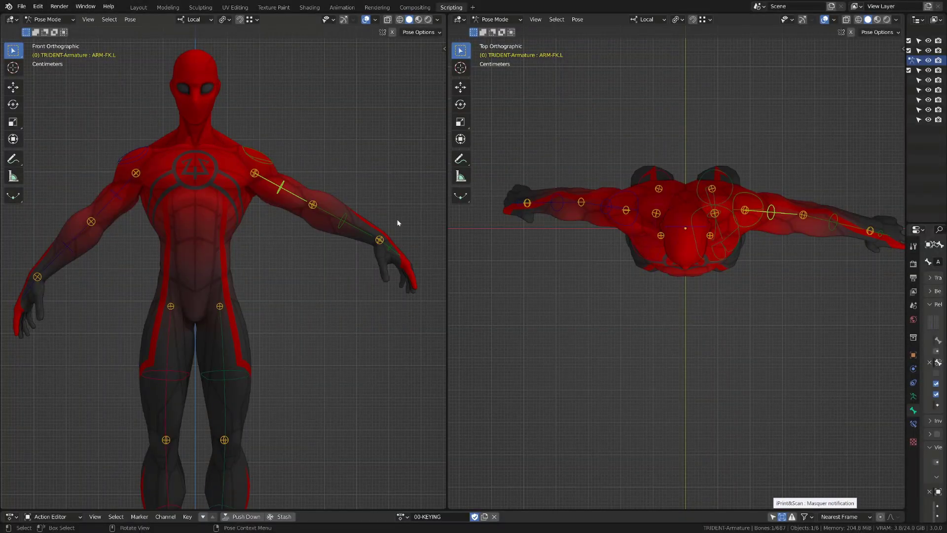
Rotate the left upper-arm FK controller downward and bend the left forearm about -75.5° around its local Z axis.
key("r")
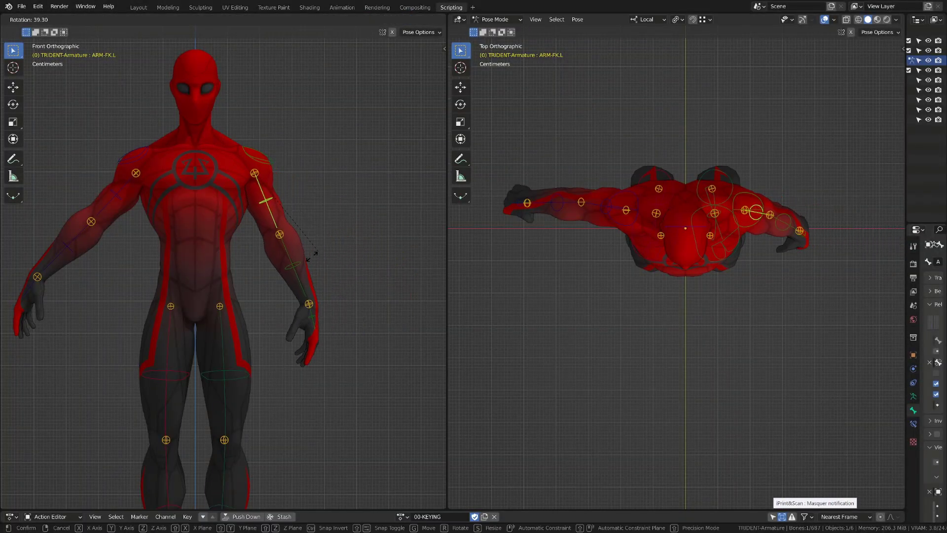
left_click(321, 249)
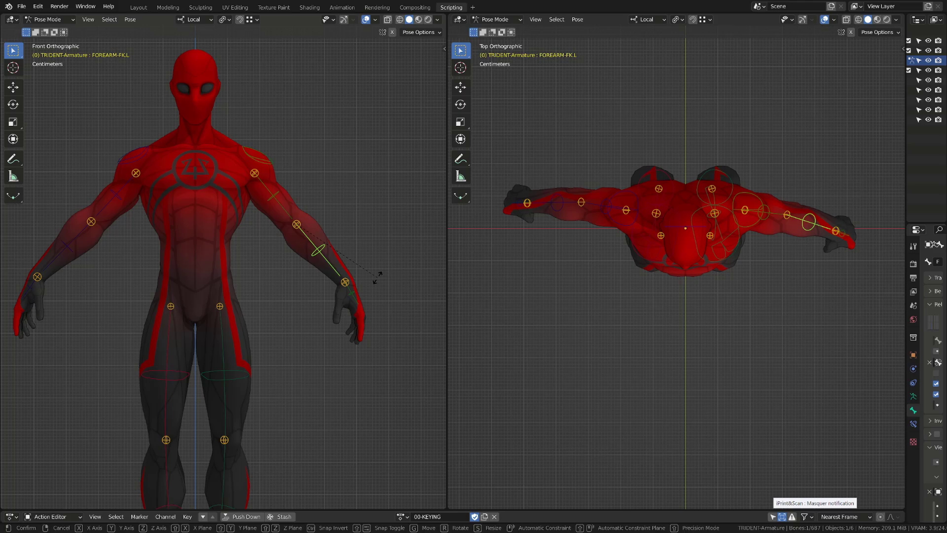
left_click(341, 201)
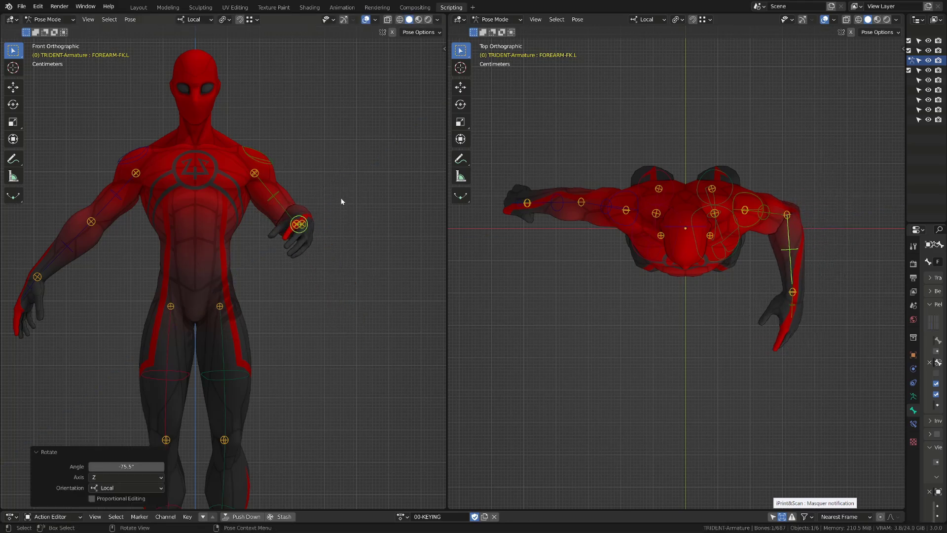
Rotate the left hand FK controller freely at the wrist.
left_click(301, 229)
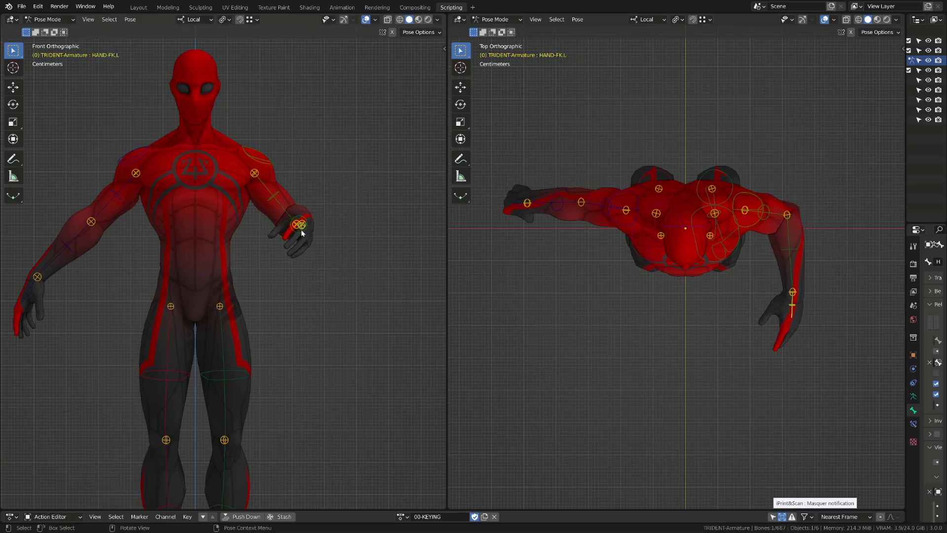
key("r")
key("r")
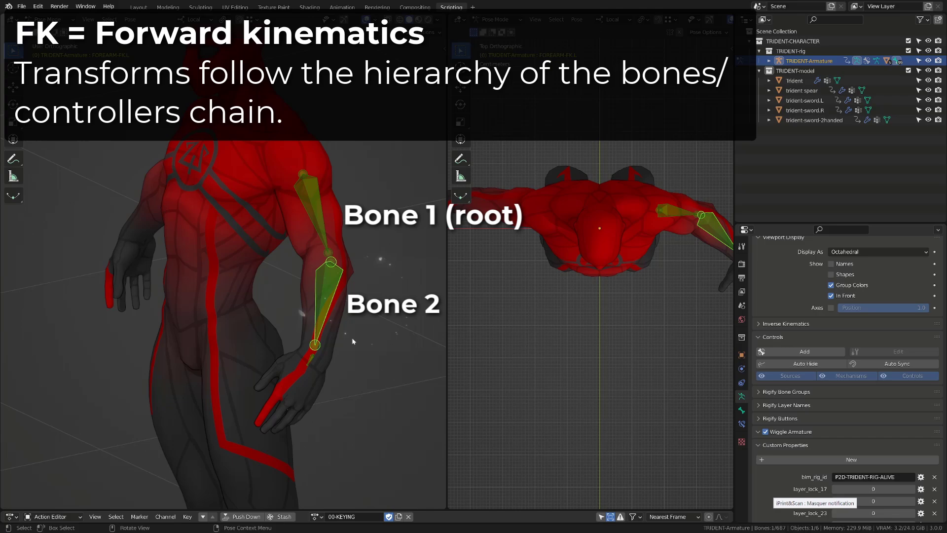
left_click(313, 364)
key("r")
key("Escape")
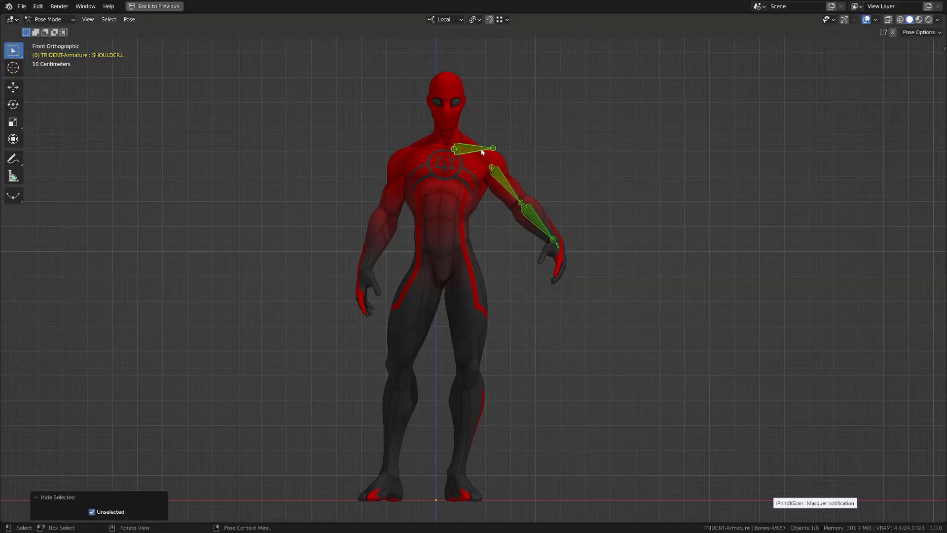
Rotate the left upper-arm FK bone toward the body by about 13.2° and twist it about 30° around its local Y axis.
left_click(521, 225)
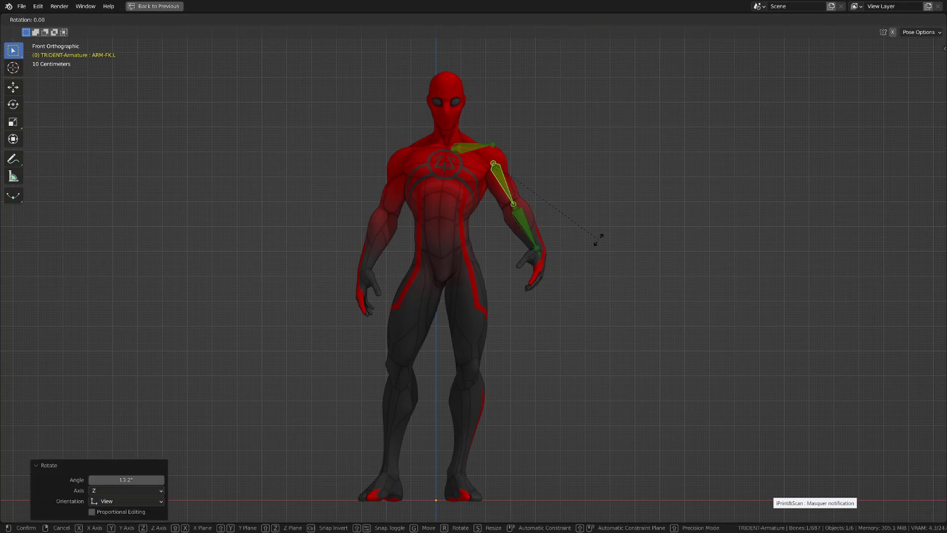
right_click(601, 238)
key("Escape")
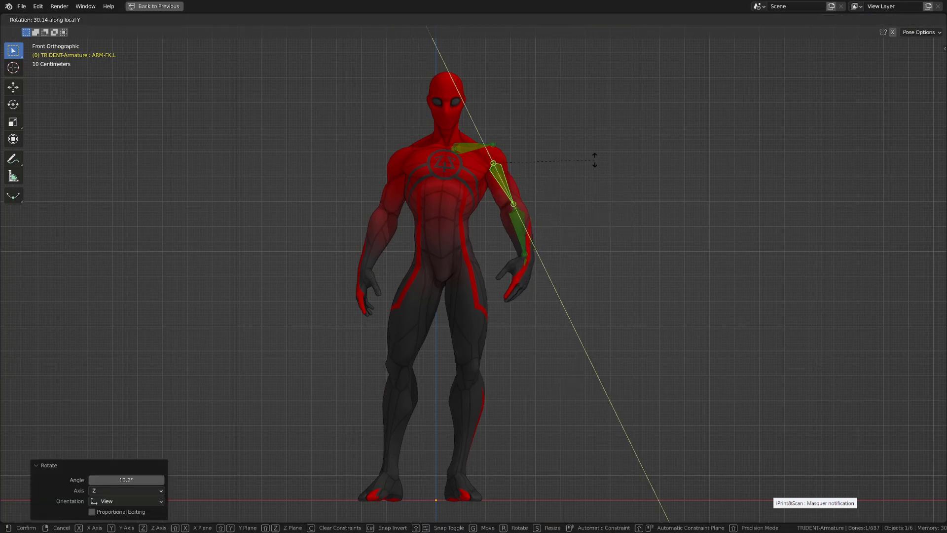
left_click(594, 160)
Bend the left forearm FK bone inward around its local Z axis.
left_click(522, 231)
middle_click_drag(522, 231, 498, 295)
key("r")
key("z")
key("z")
left_click(386, 247)
Rotate the left hand FK bone toward the hip and readjust the left upper arm's rotation.
left_click(424, 252)
key("r")
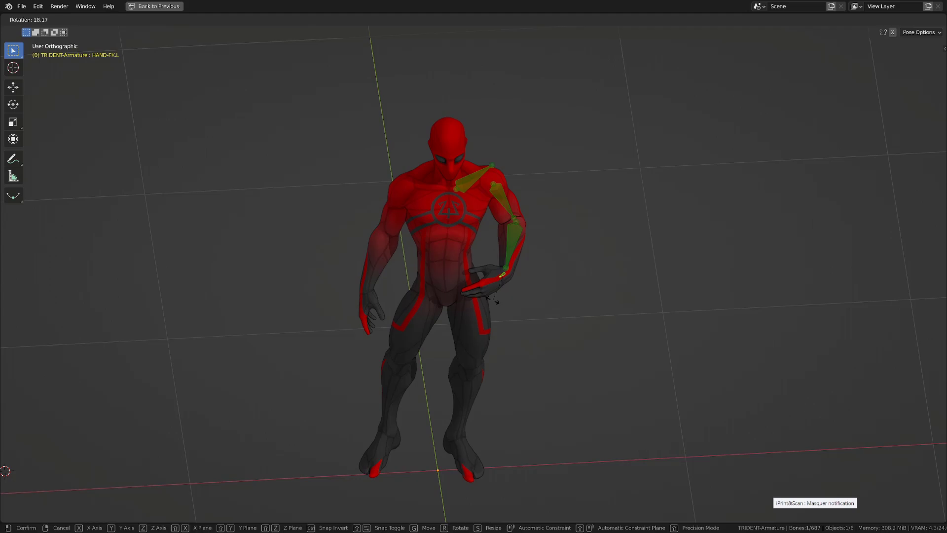
left_click(507, 206)
middle_click_drag(507, 207, 397, 194)
key("r")
left_click(493, 200)
Rotate the left forearm FK bone about -24.4° around its local Z axis.
left_click(478, 243)
key("r")
key("z")
key("z")
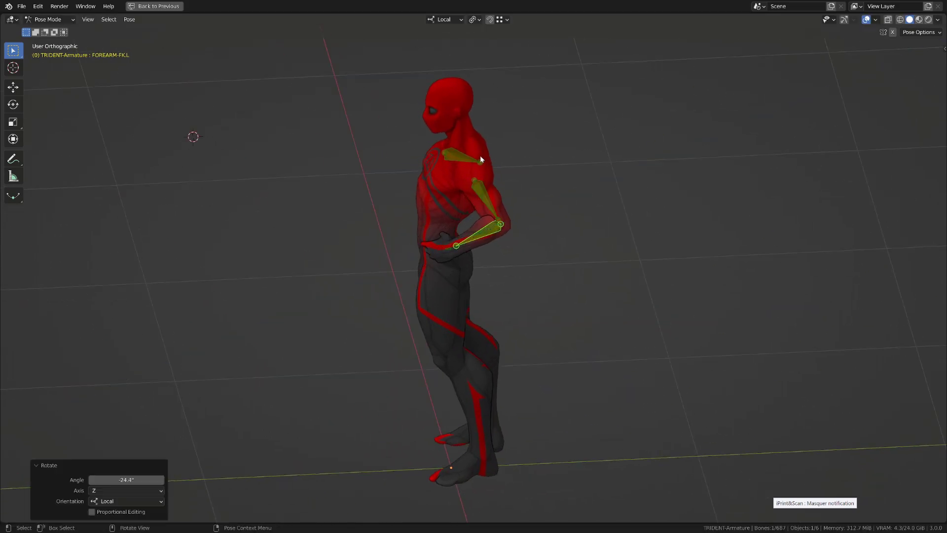
Adjust the rotation of the left shoulder and left upper-arm FK bone to bring the hand toward the waist.
left_click(480, 160)
key("r")
middle_click_drag(481, 159, 434, 269)
left_click(526, 142)
key("r")
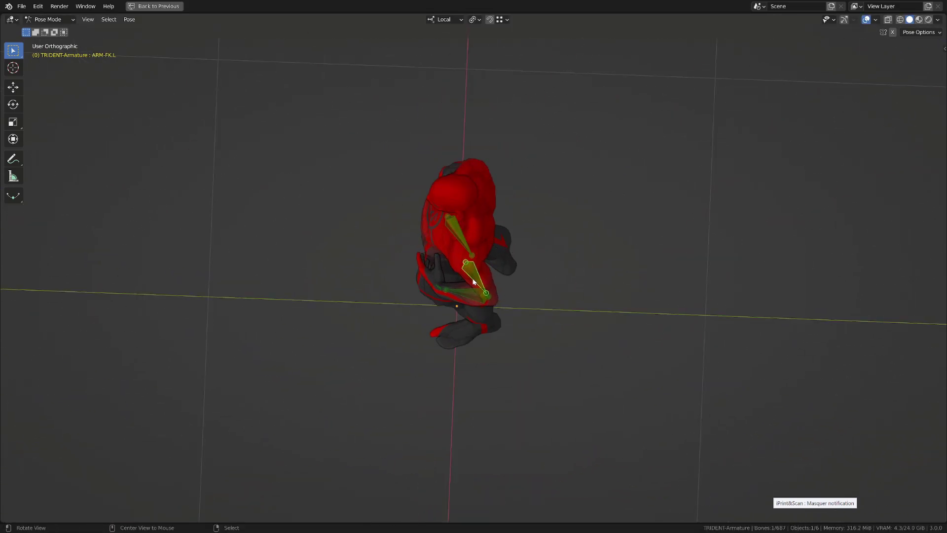
key("r")
left_click_drag(472, 281, 450, 230, "alt")
left_click(558, 238)
Rotate the left hand FK bone about 28.2° in the view plane so it rests against the waist.
left_click(451, 230)
key("r")
left_click(364, 305)
left_click_drag(364, 306, 541, 248, "alt")
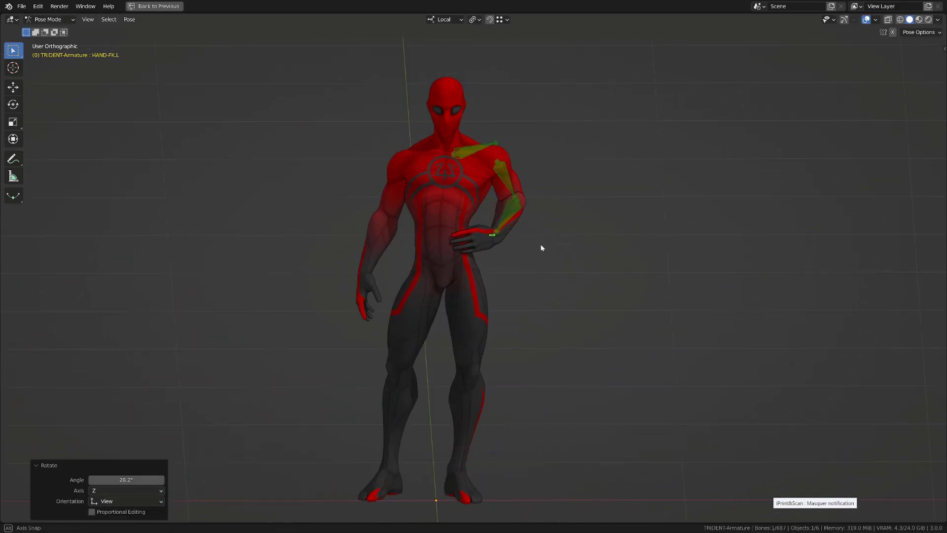
Refine the left forearm FK bone's rotation around its local Z axis to lower the hand onto the hip.
middle_click_drag(541, 247, 503, 213)
left_click(514, 207)
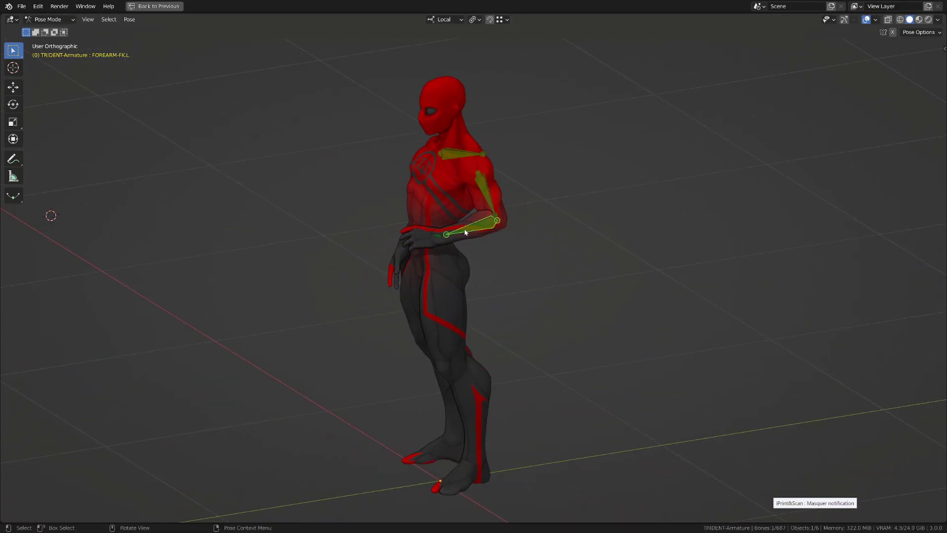
middle_click_drag(446, 255, 606, 249)
left_click(524, 226)
left_click(569, 273)
left_click(505, 146)
middle_click_drag(532, 166, 498, 174)
left_click(499, 226)
key("r")
key("z")
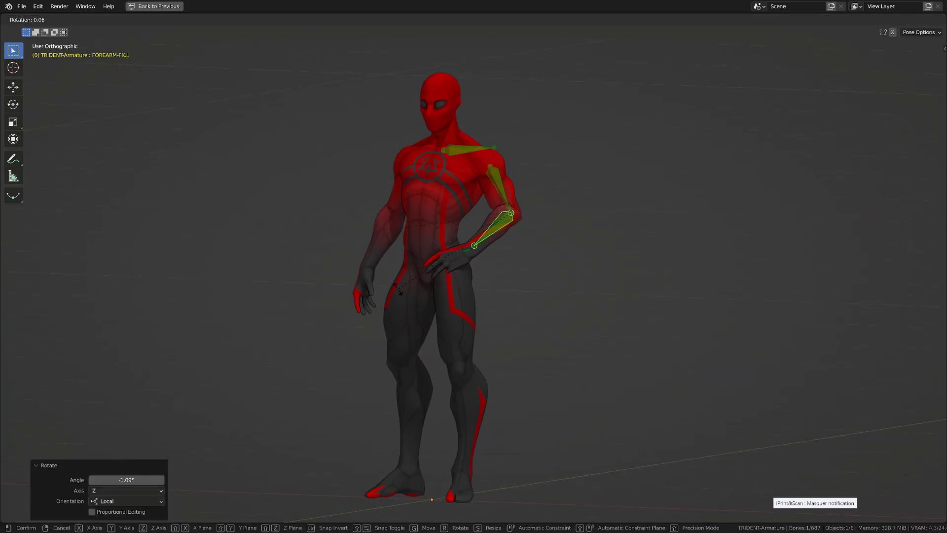
middle_click_drag(423, 282, 437, 280)
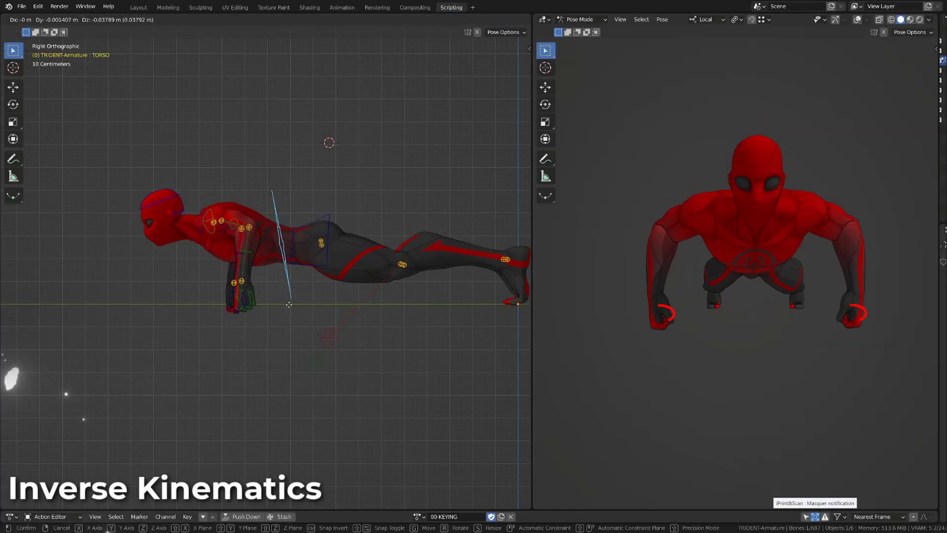
Lower the push-up pose with the torso controller in the side view and rotate the chest controllers upward.
key("r")
left_click(219, 232)
key("g")
left_click(220, 237)
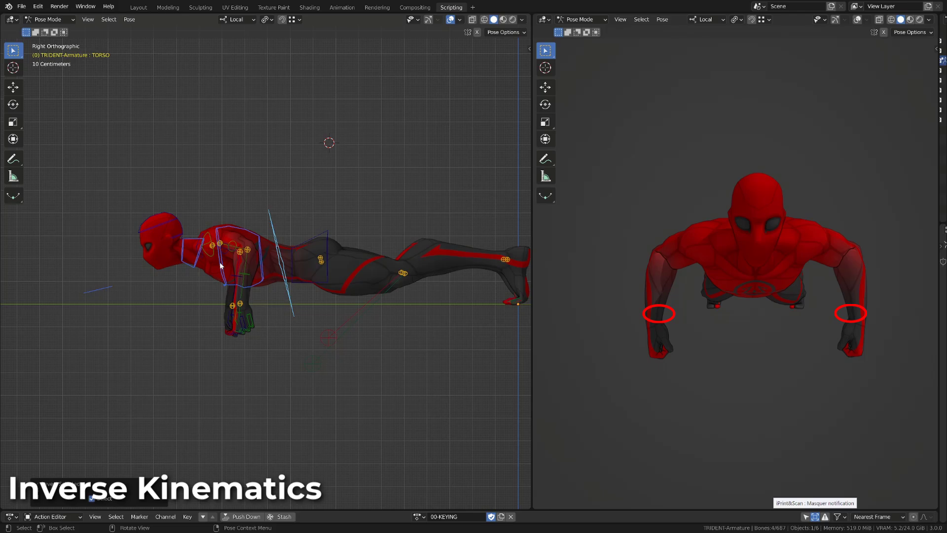
left_click(221, 266)
key("r")
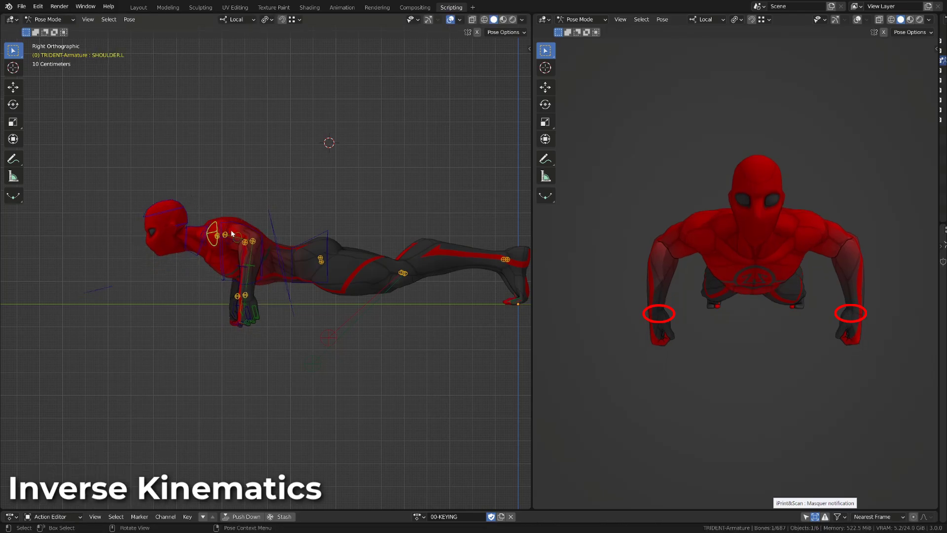
Rotate the left upper-arm and forearm FK controllers in the front view to return the left hand to its ground contact.
key("KP_1")
left_click(436, 250)
left_click(383, 228)
key("r")
left_click(419, 232)
left_click(409, 251)
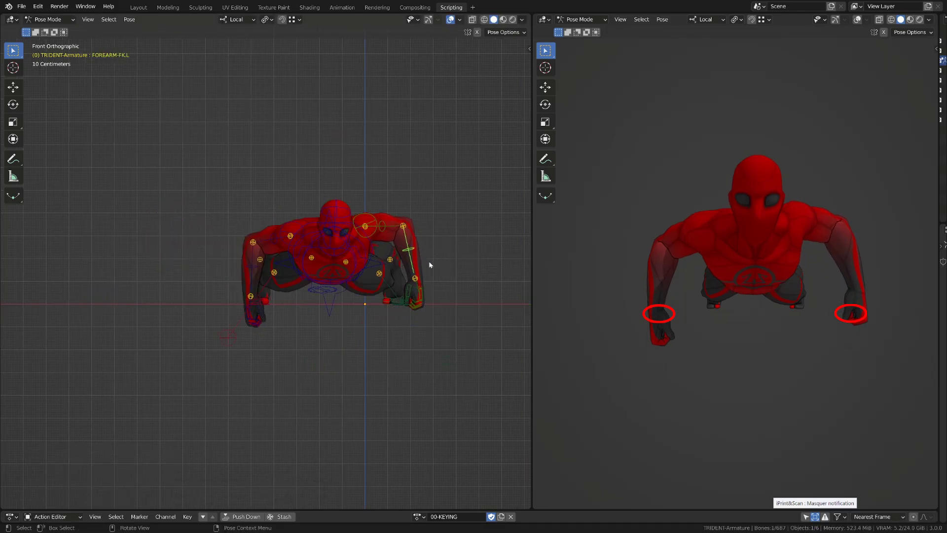
key("r")
left_click(418, 292)
key("r")
Rotate the right upper-arm FK controller about 17.3° and straighten the right forearm so the right hand meets its ground contact.
left_click(289, 228)
left_click(278, 229)
key("r")
left_click(251, 242)
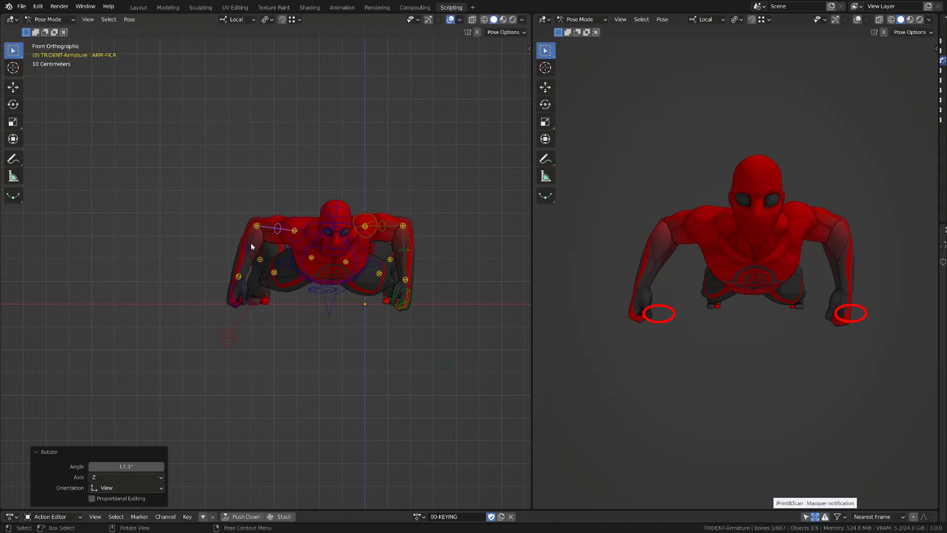
left_click(251, 247)
key("r")
left_click(269, 258)
middle_click_drag(269, 258, 304, 228)
key("KP_1")
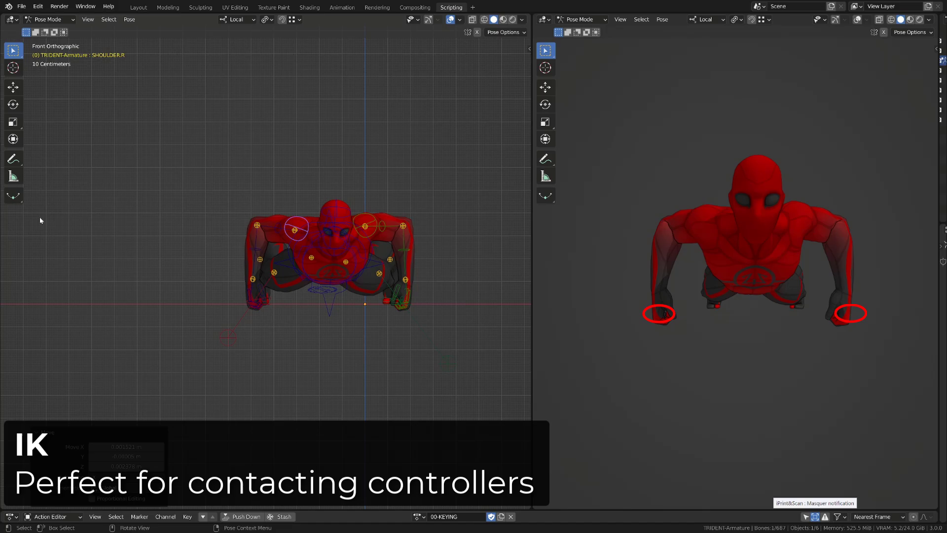
Raise the body of the push-up pose with the torso controller in the side view.
key("KP_3")
left_click(368, 153)
left_click(290, 274)
key("r")
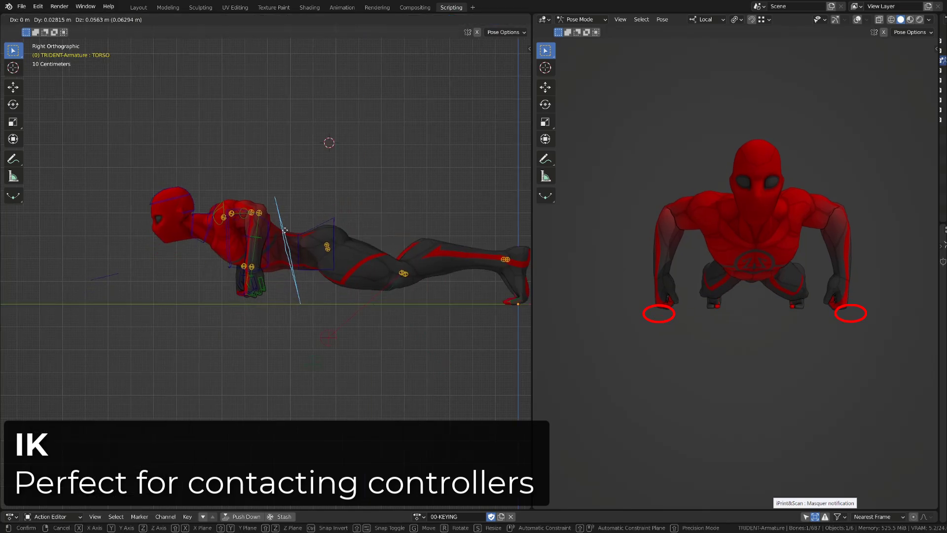
left_click(267, 199)
Rotate the left upper-arm FK controller downward and the left forearm about -29.4° to reach the ground again.
middle_click_drag(219, 200, 376, 197)
left_click(343, 194)
key("r")
left_click(402, 200)
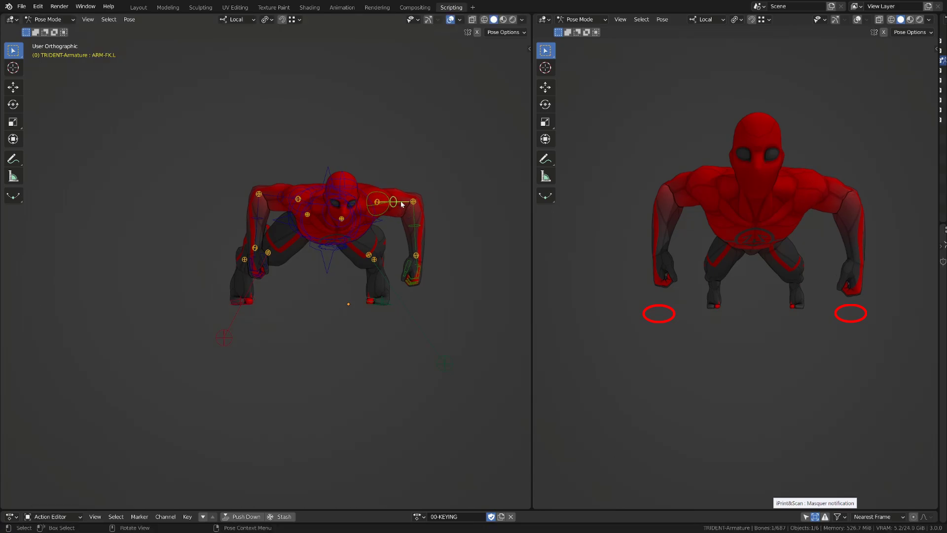
key("r")
left_click(395, 214)
key("KP_1")
key("r")
left_click(427, 278)
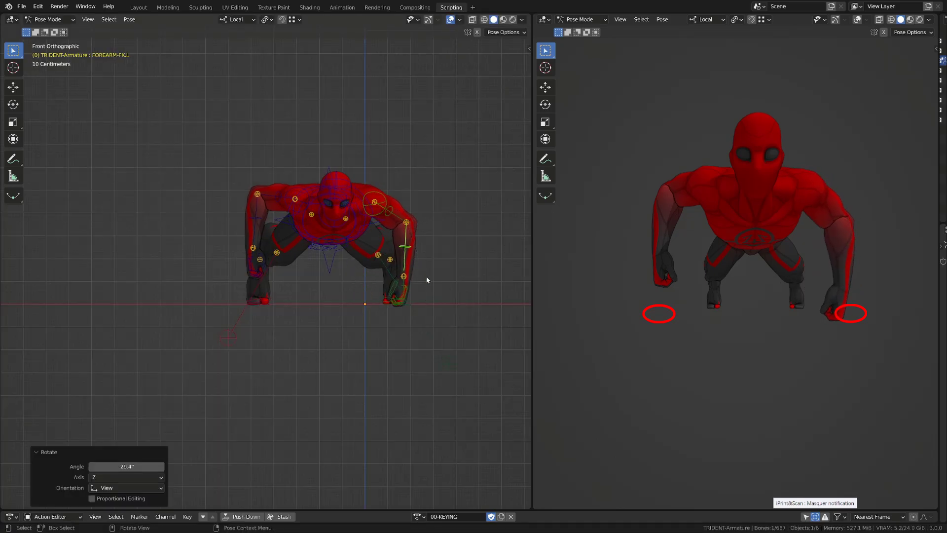
Fine-tune the left arm by lowering the upper arm slightly and rotating the forearm about -9.84°.
left_click(395, 210)
key("r")
left_click(400, 258)
left_click(413, 262)
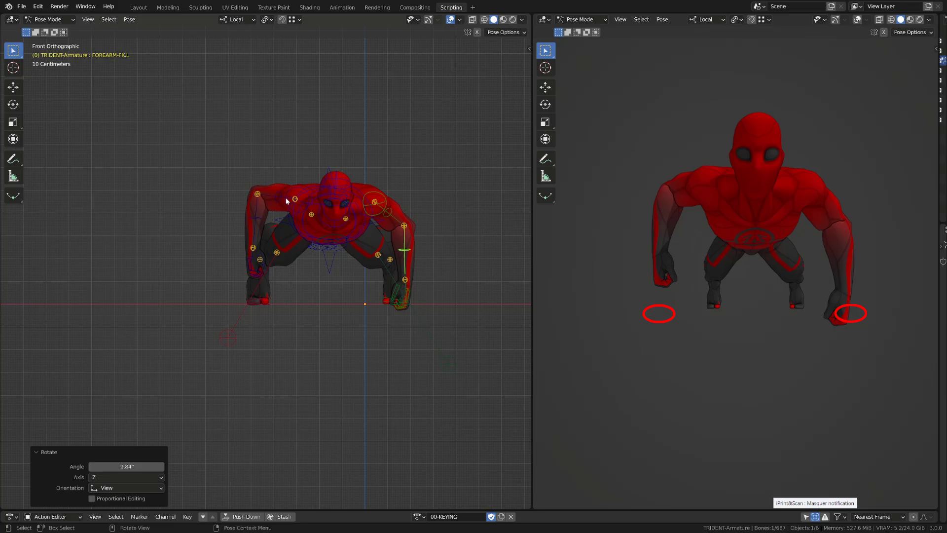
Rotate the right upper-arm FK controller downward and the right forearm about 24.1° to bring the right hand toward the ground.
left_click(286, 200)
key("r")
left_click(277, 215)
left_click(272, 240)
key("r")
left_click(267, 278)
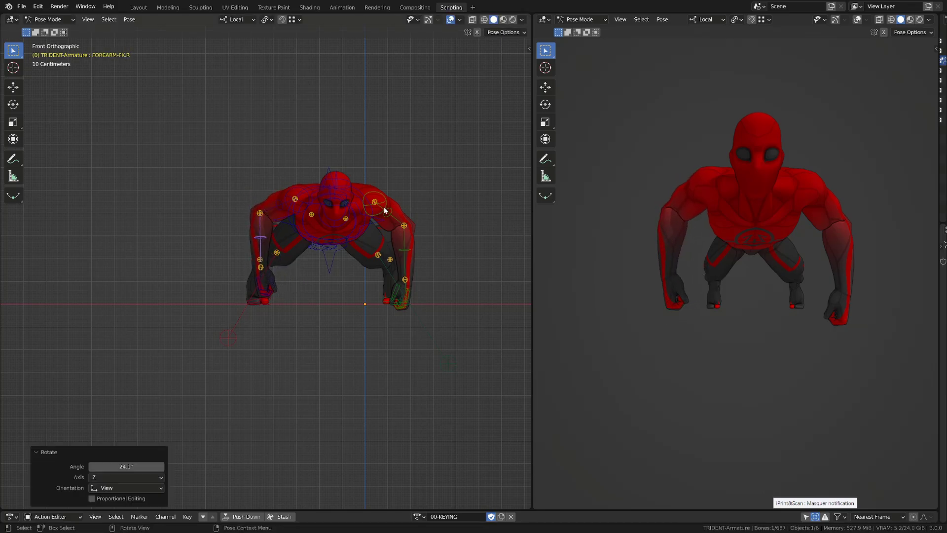
Try moving the torso controller in the front view with the hands planted by IK.
key("alt+shift+z")
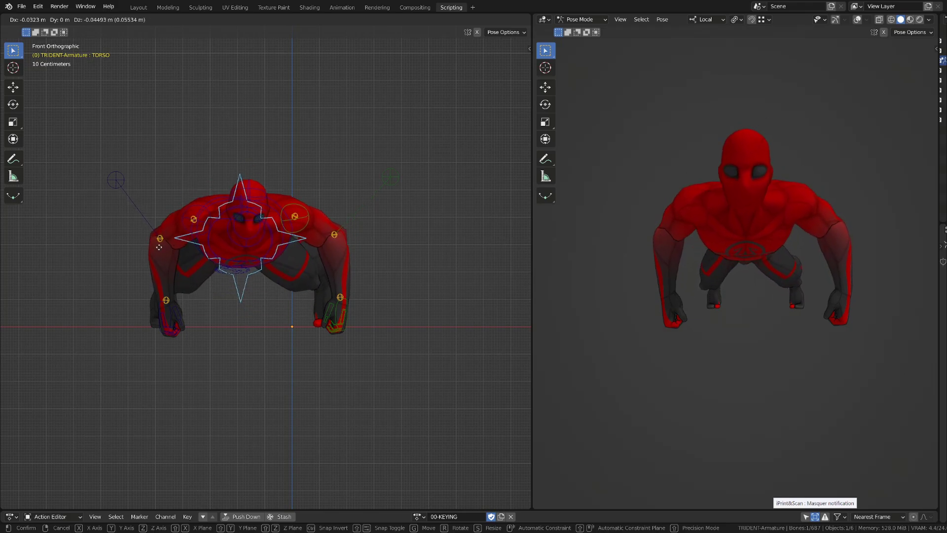
key("Escape")
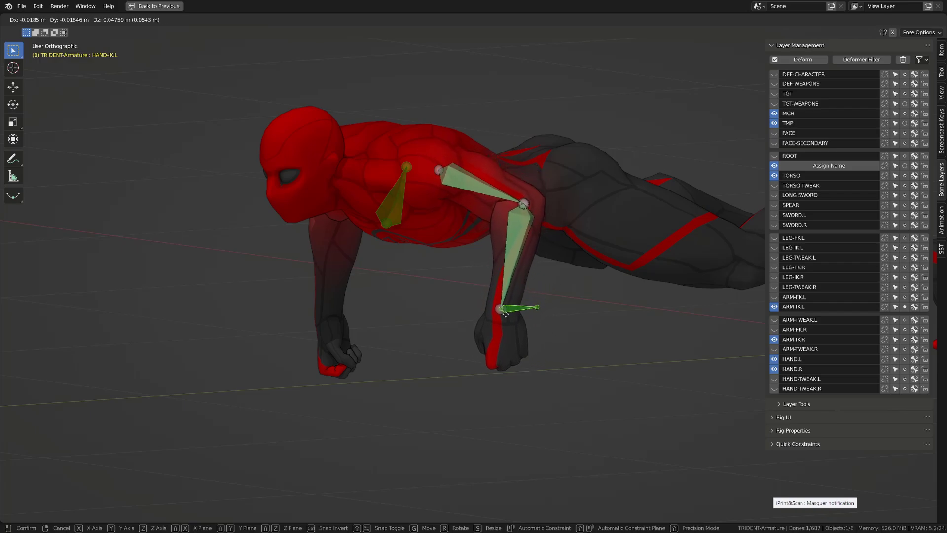
Move the left hand IK bone to reposition the tip of the left arm chain.
left_click(512, 310)
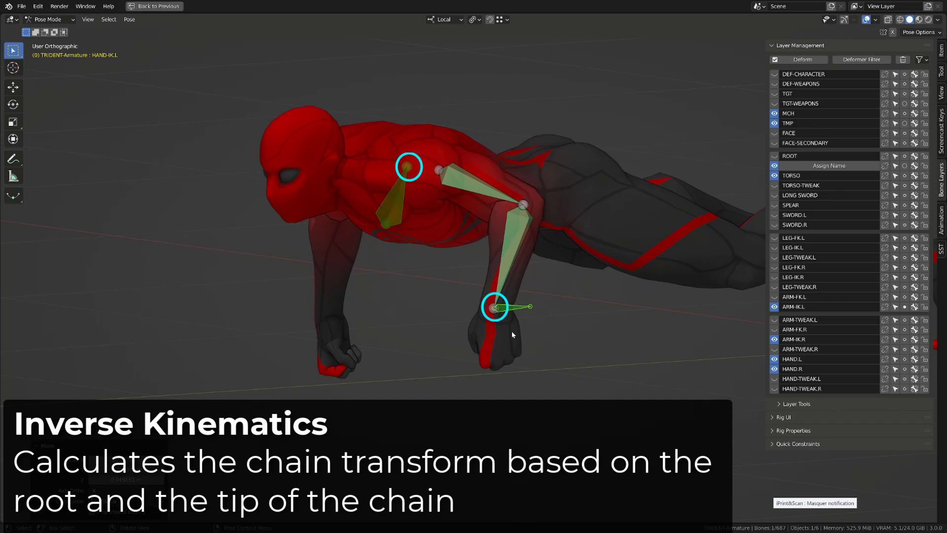
key("r")
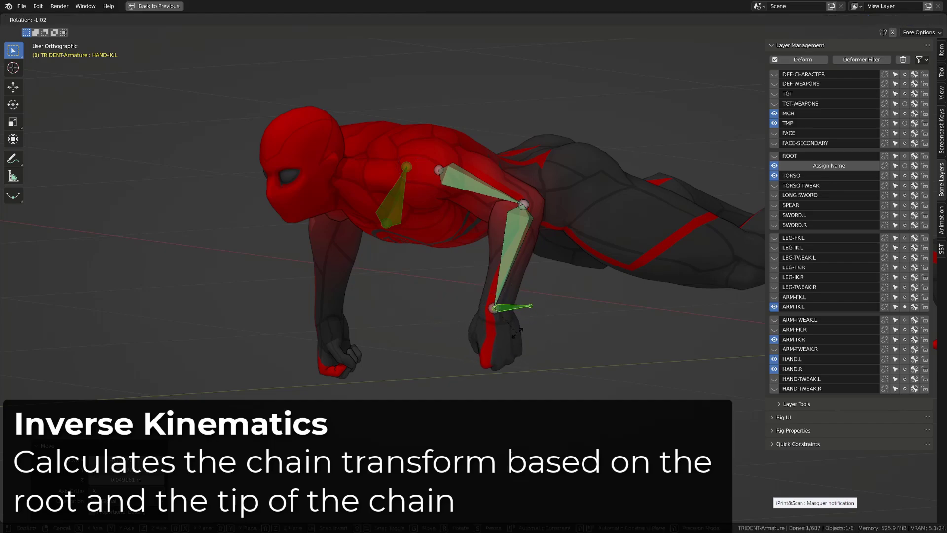
right_click(517, 332)
key("g")
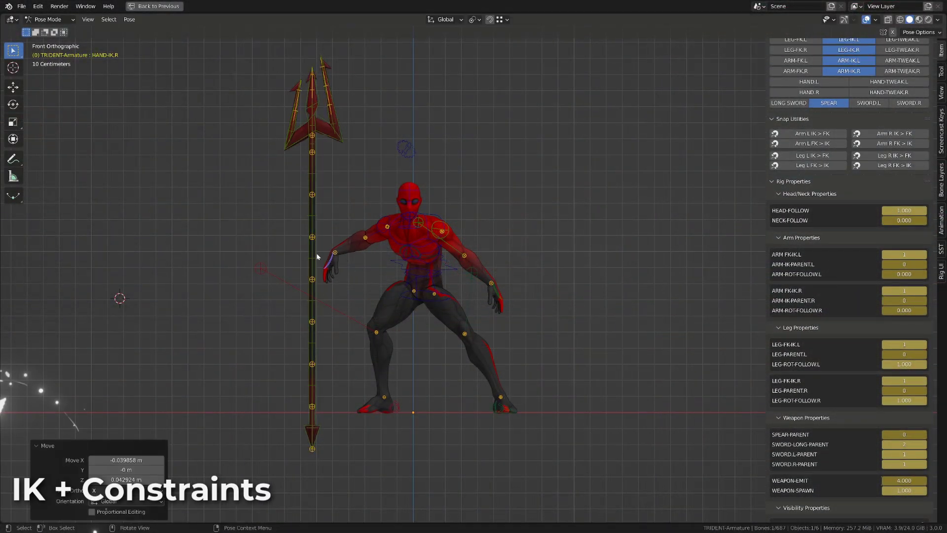
Move the spear to the character's right hand and rotate it to point horizontally forward.
left_click(314, 261)
key("g")
left_click(351, 245)
middle_click_drag(351, 246, 482, 194)
key("r")
left_click(505, 296)
key("g")
left_click(474, 295)
middle_click_drag(475, 295, 387, 271)
left_click(439, 274)
key("r")
left_click(439, 276)
Rotate the neck controller in a side view to set the direction the character faces.
left_click(420, 223)
middle_click_drag(420, 224, 368, 222)
key("r")
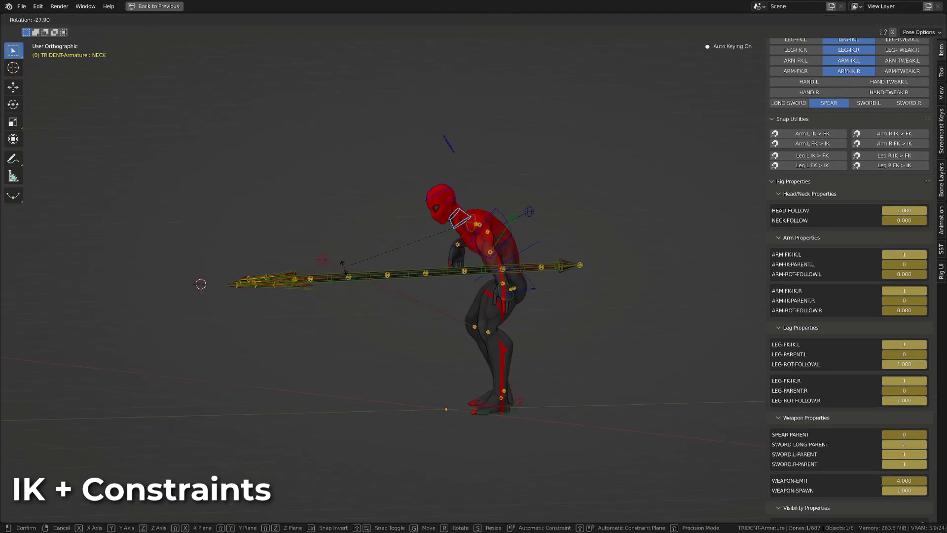
left_click(434, 208)
Adjust the head controller's rotation and refine the neck controller by about 2.62°.
middle_click_drag(434, 207, 414, 207)
left_click(508, 232)
middle_click_drag(508, 232, 507, 191)
left_click(459, 212)
middle_click_drag(459, 212, 507, 262)
key("r")
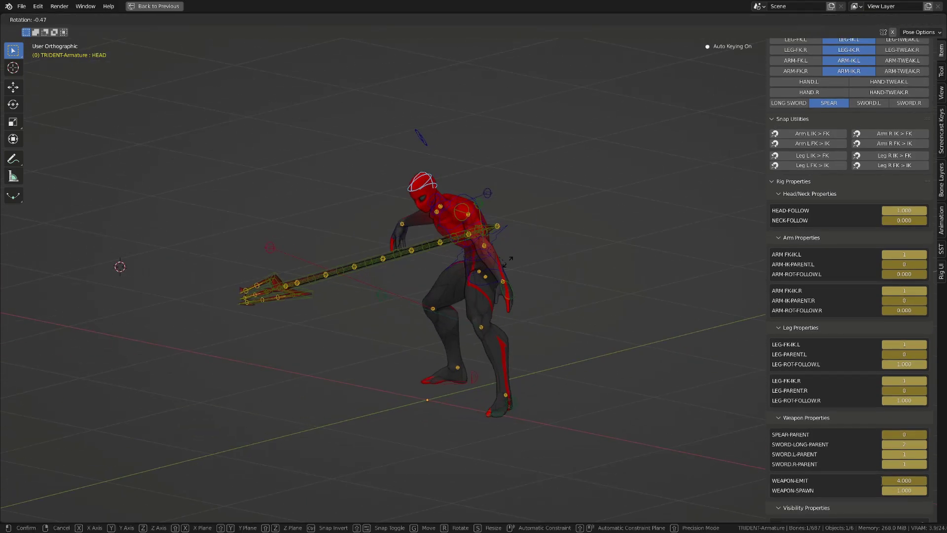
left_click_drag(482, 204, 423, 206, "alt")
key("r")
left_click(519, 202)
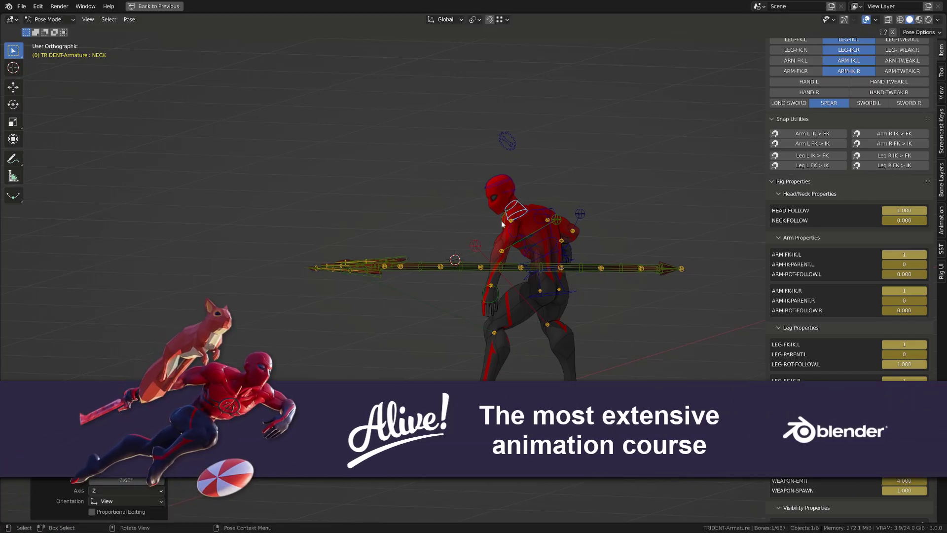
left_click(511, 214)
Move the left hand IK controller to the thigh and rotate it to lay the hand against the body.
left_click(490, 294)
middle_click_drag(490, 294, 592, 291)
key("g")
left_click(474, 287)
key("r")
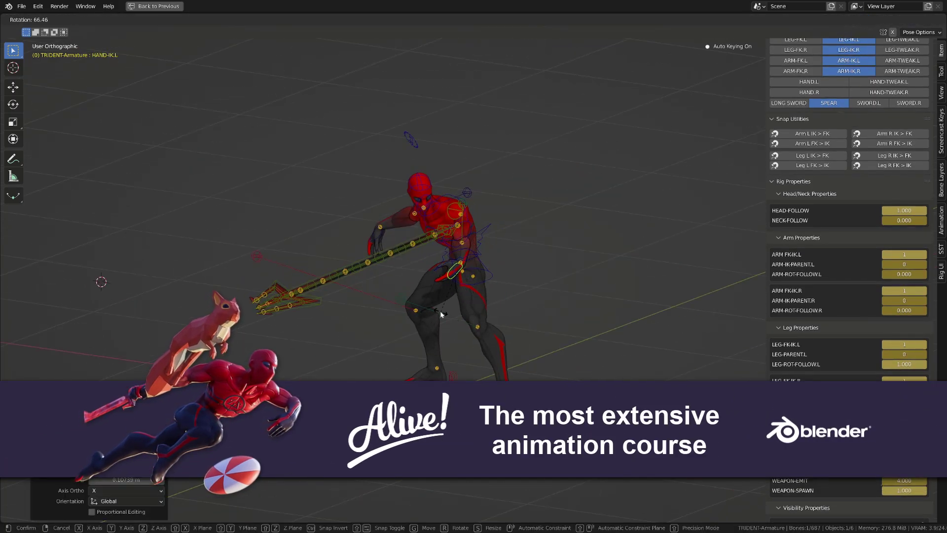
Move the left arm's IK pole target outward to aim the left elbow away from the body.
left_click(463, 205)
middle_click_drag(470, 209, 513, 212)
key("g")
left_click(471, 236)
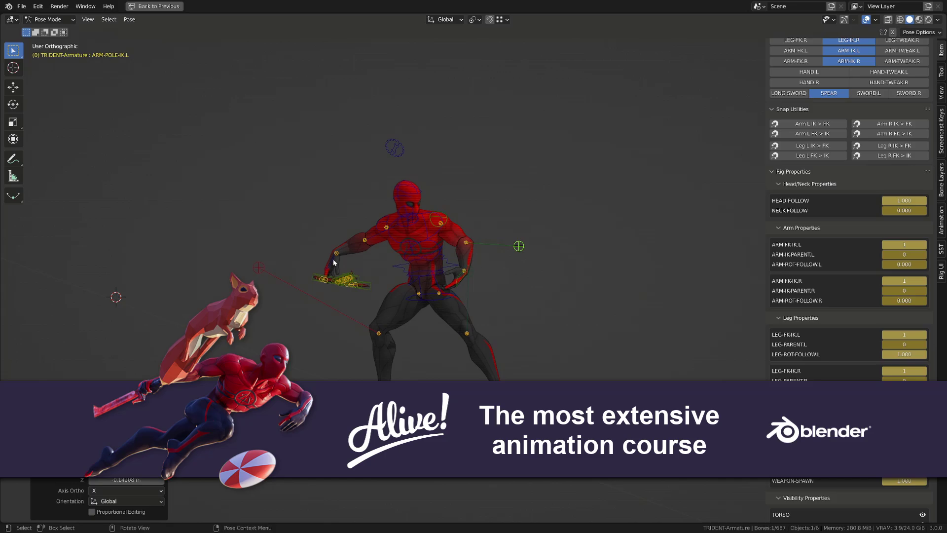
Rotate the spear and move it closer to the character's hands.
left_click(341, 279)
key("r")
middle_click_drag(341, 279, 471, 366)
left_click(447, 293)
key("g")
left_click(448, 297)
left_click(462, 280)
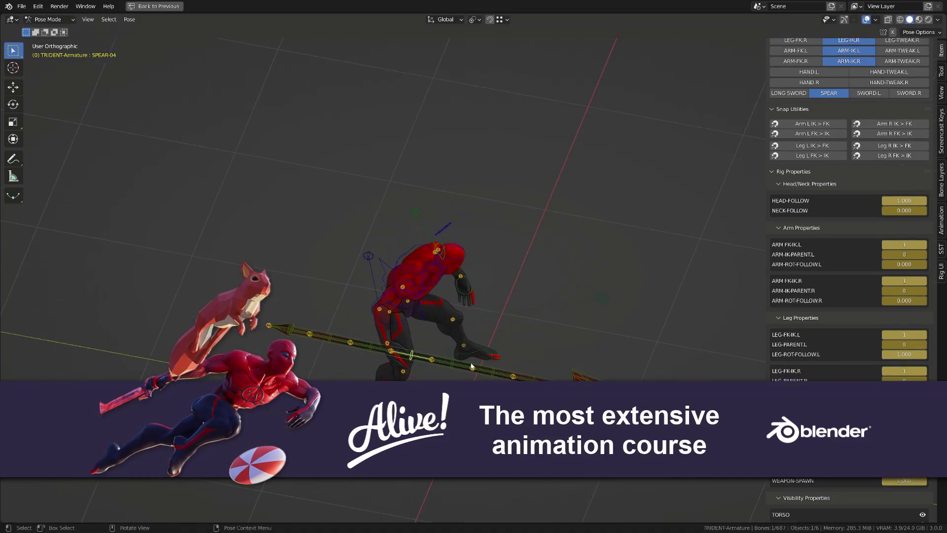
Rotate the spear about the Z axis and move it in front of the character's hips.
left_click(471, 366)
key("r")
key("z")
left_click(490, 365)
key("g")
left_click(473, 395)
left_click_drag(473, 395, 526, 313, "alt")
key("g")
left_click(433, 325)
Refine the spear's rotation about the Z axis and move it across the waist near both hands.
key("r")
key("z")
left_click(487, 362)
key("g")
left_click(493, 366)
key("g")
left_click(518, 305)
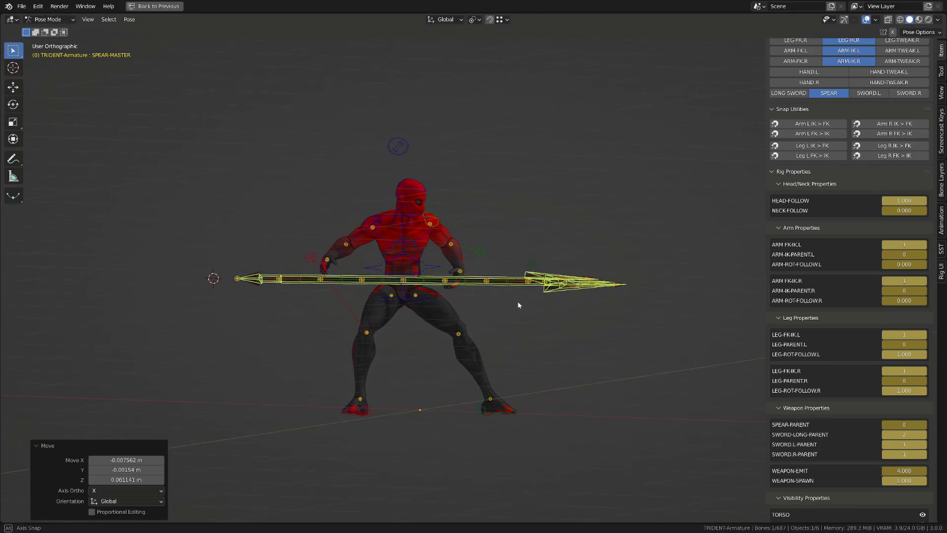
Adjust the spear's tilt and shift it from another angle to line the shaft up with the hands.
key("r")
left_click(516, 309)
middle_click_drag(518, 302, 421, 326)
key("g")
left_click(416, 270)
middle_click_drag(415, 271, 471, 280)
Attach the left hand IK controller to the spear with a Child Of constraint and move the spear to test it.
scroll(471, 280, "up", 2)
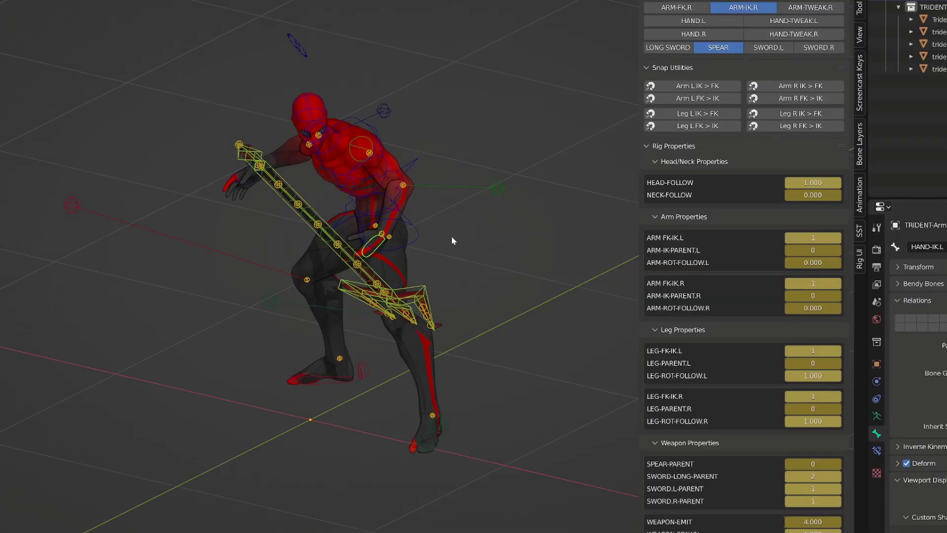
key("shift+ctrl+c")
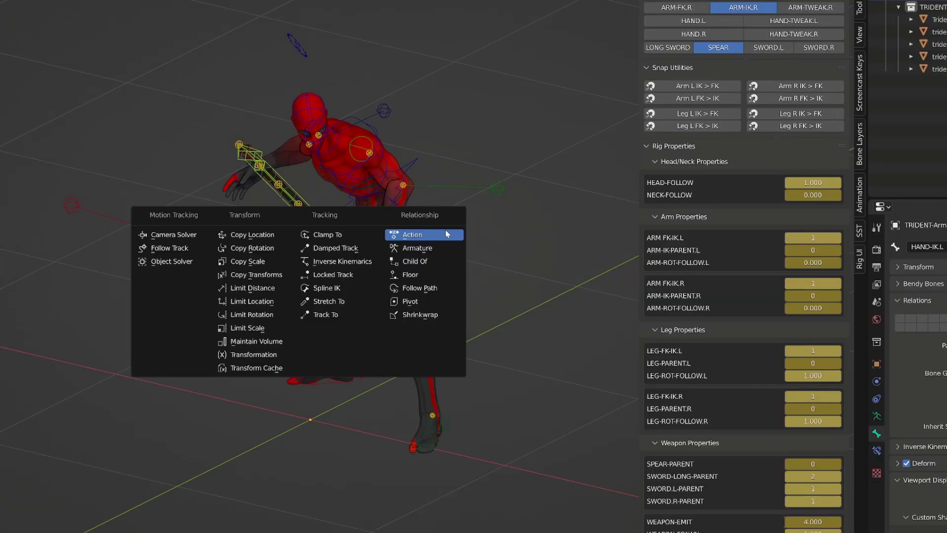
left_click(427, 262)
key("g")
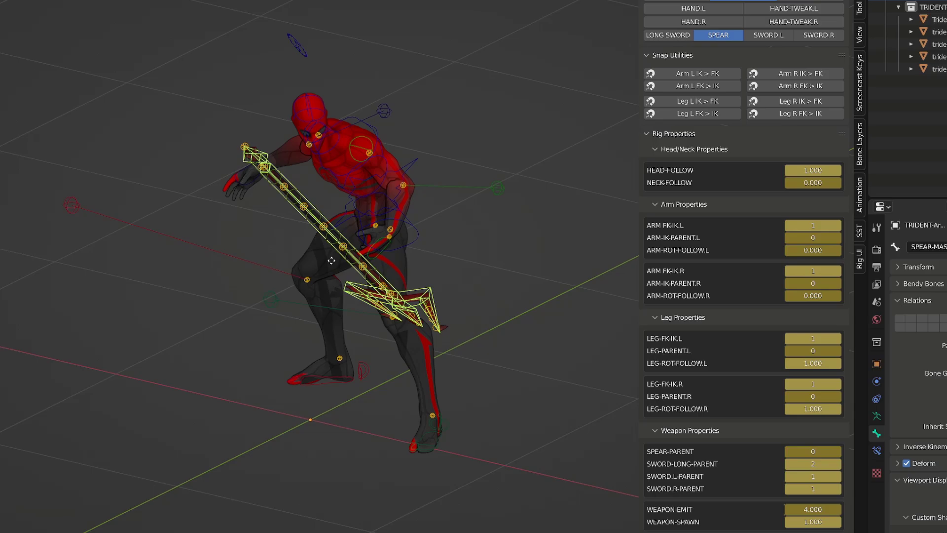
left_click(338, 257)
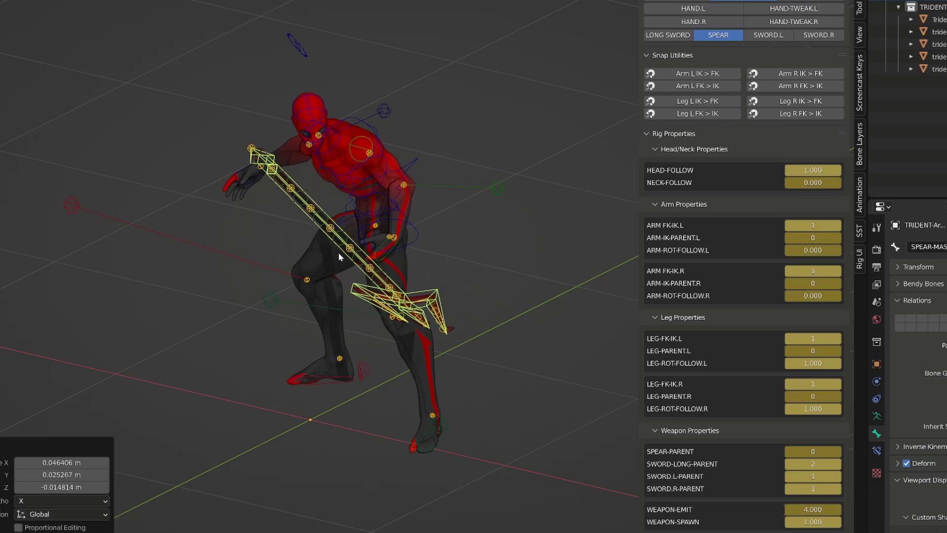
Attach the right hand IK controller to the spear with a Child Of constraint and move the spear to test it.
left_click(247, 185, "shift")
key("ctrl+shift+c")
left_click(248, 186)
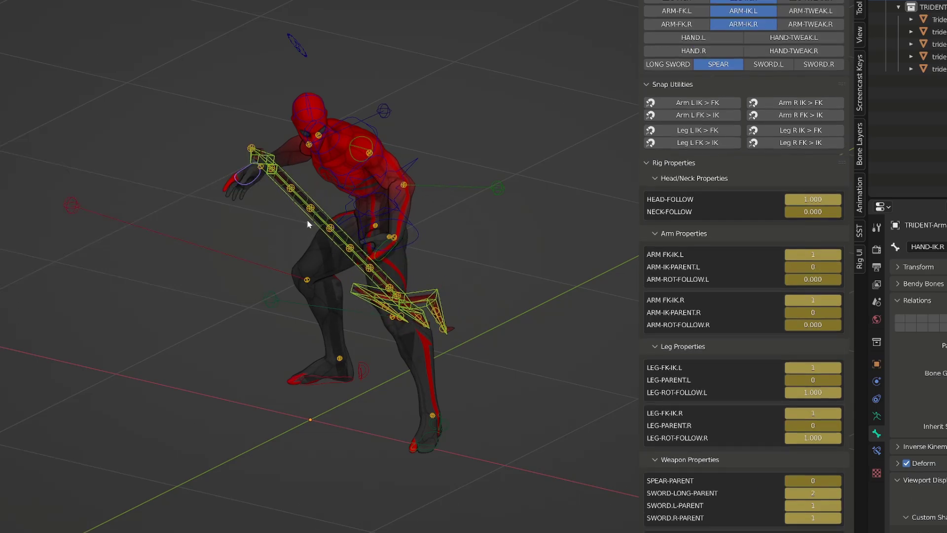
left_click(307, 219)
key("g")
left_click(356, 240)
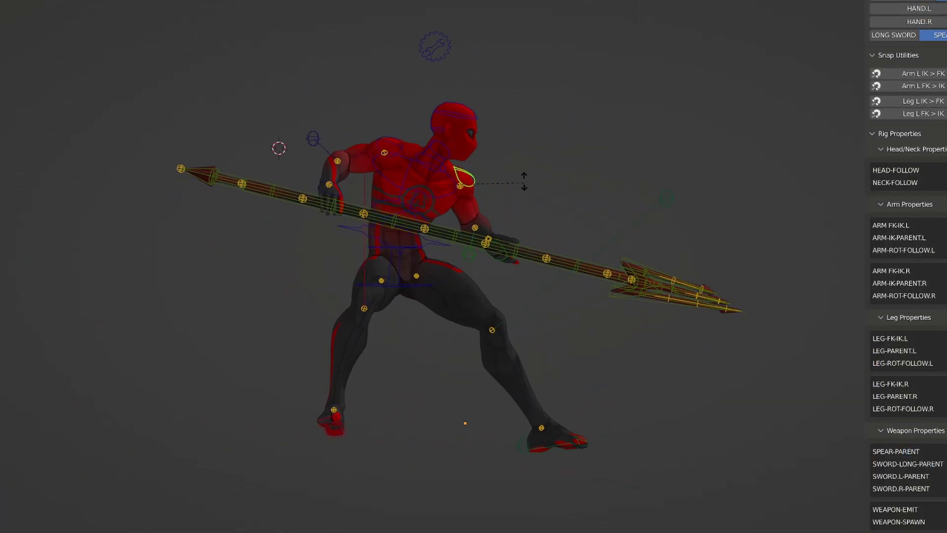
Rotate the left shoulder controller and the spear to refine the two-handed pose.
key("r")
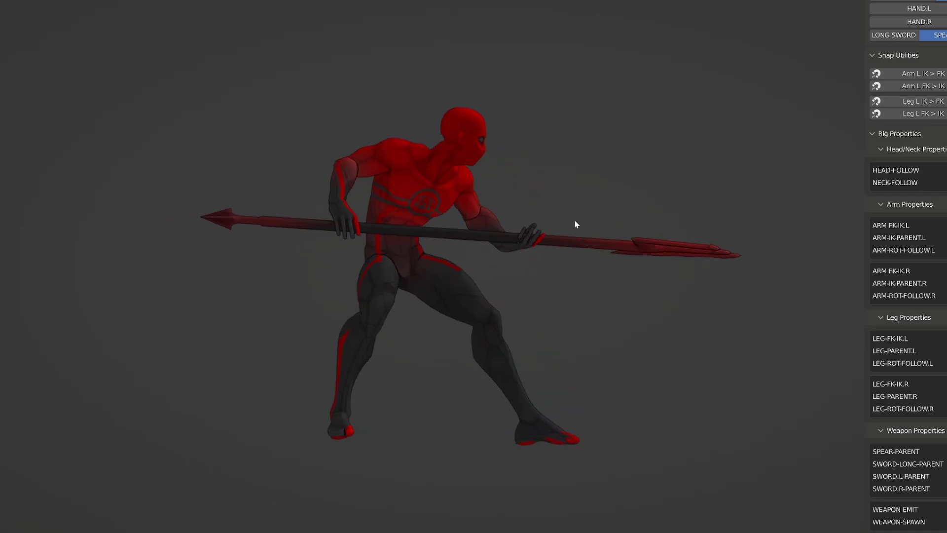
key("r")
left_click(593, 223)
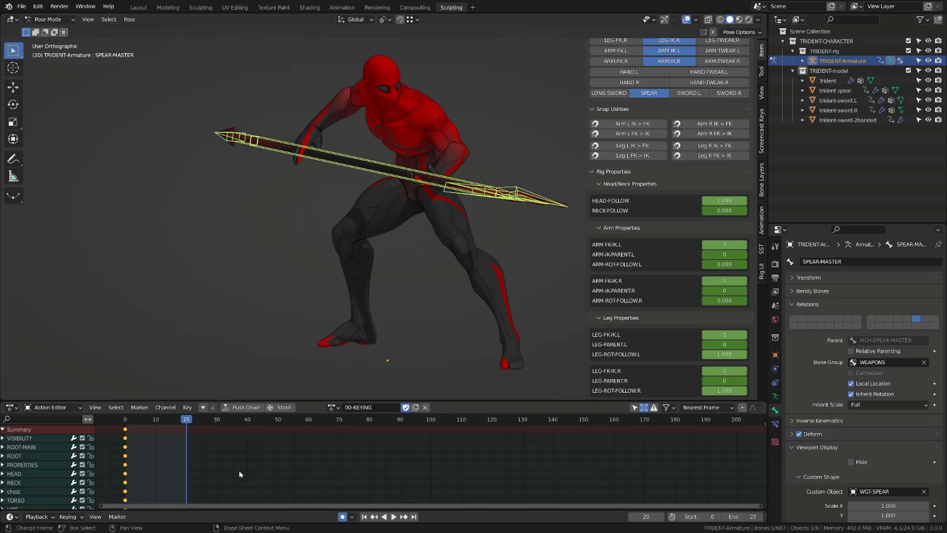
Move the spear to animate it with both hands attached and go to frame 20.
key("g")
left_click(188, 420)
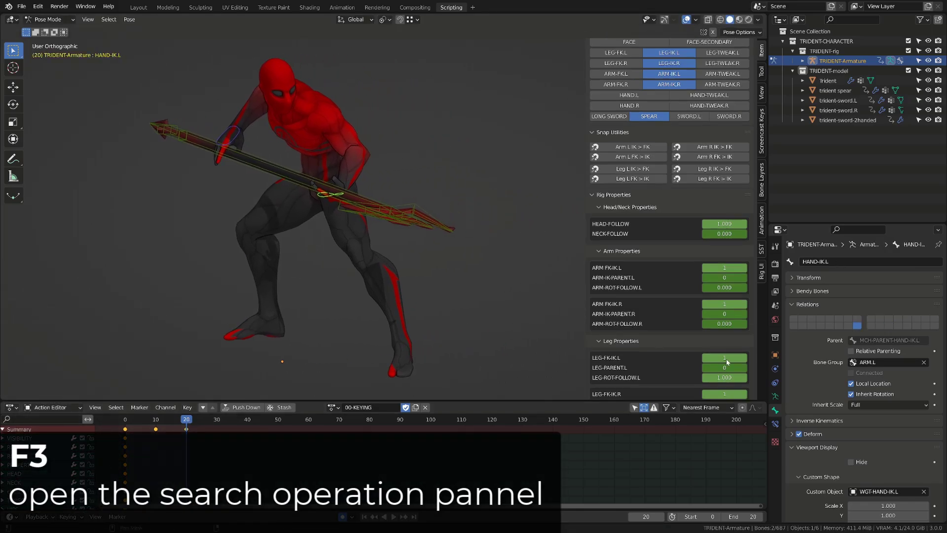
Bake the hand controllers' action over frames 0–20 with Visual Keying, Clear Constraints, Overwrite Current Action and Clean Curves enabled.
key("F3")
type("bake")
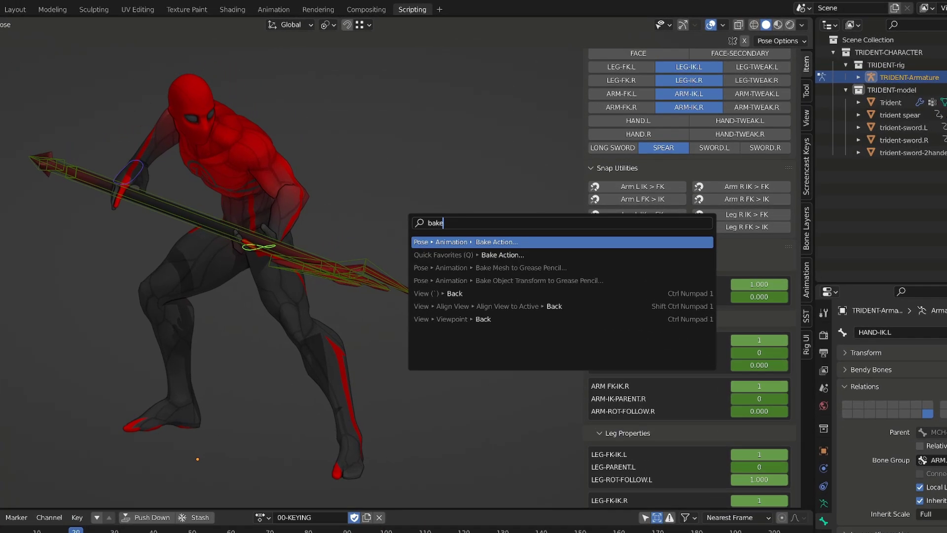
key("Return")
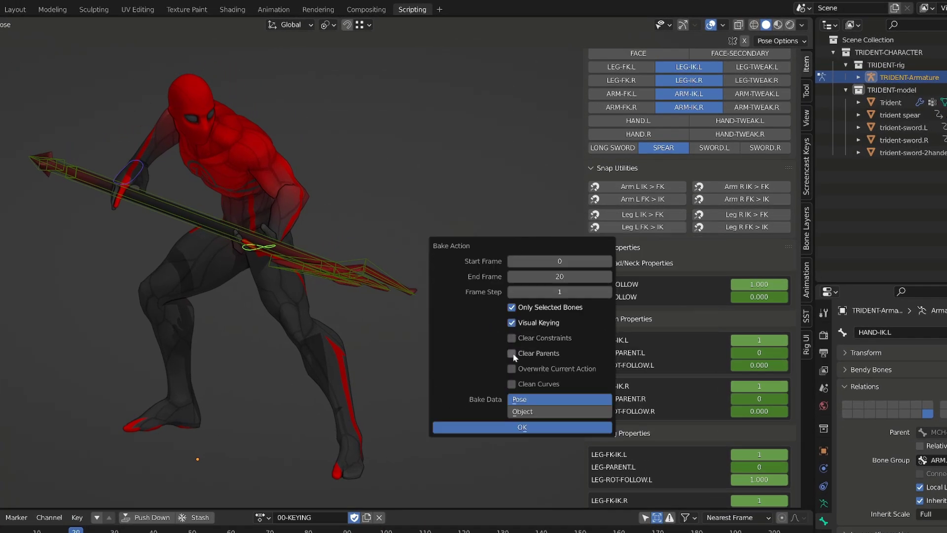
left_click(542, 338)
left_click(512, 369)
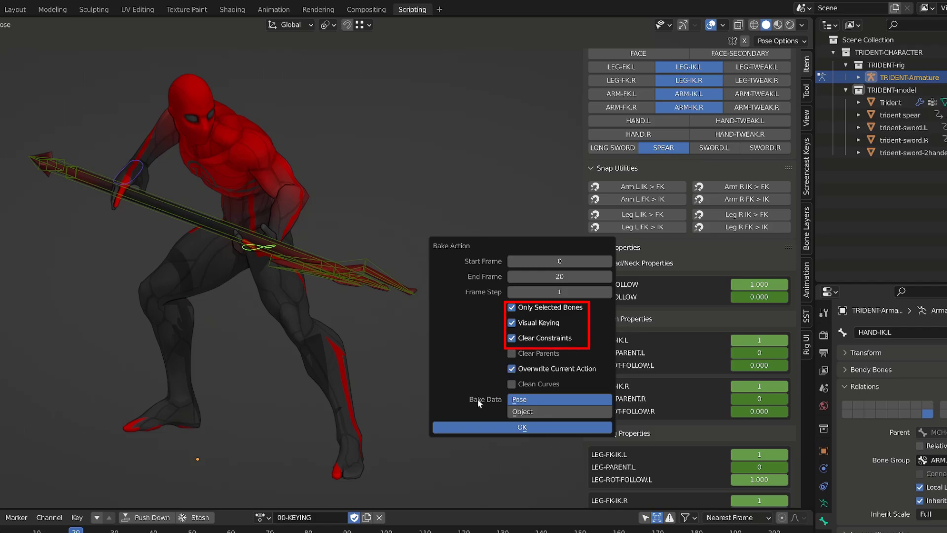
left_click(523, 384)
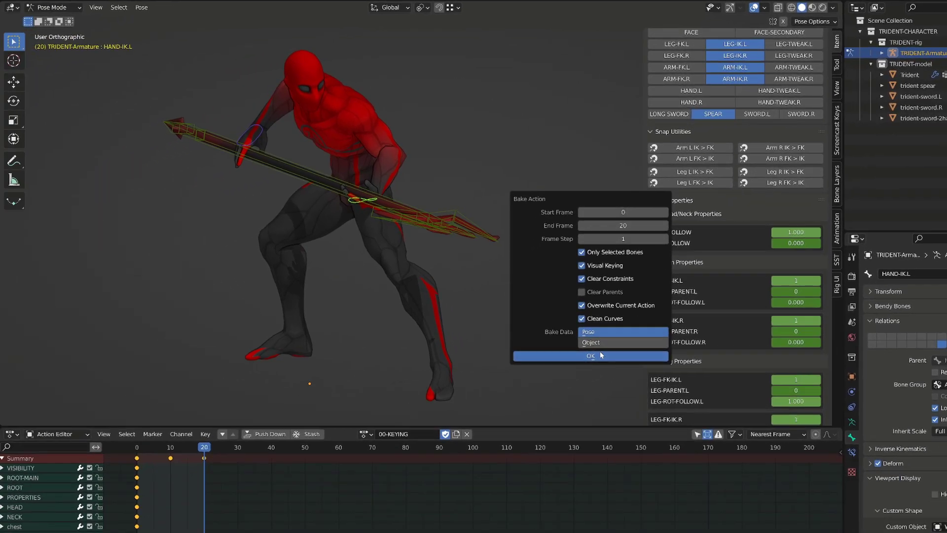
left_click(534, 427)
Scrub through the baked keyframes up to frame 21 and test moving the left hand IK controller.
left_click_drag(143, 448, 207, 455)
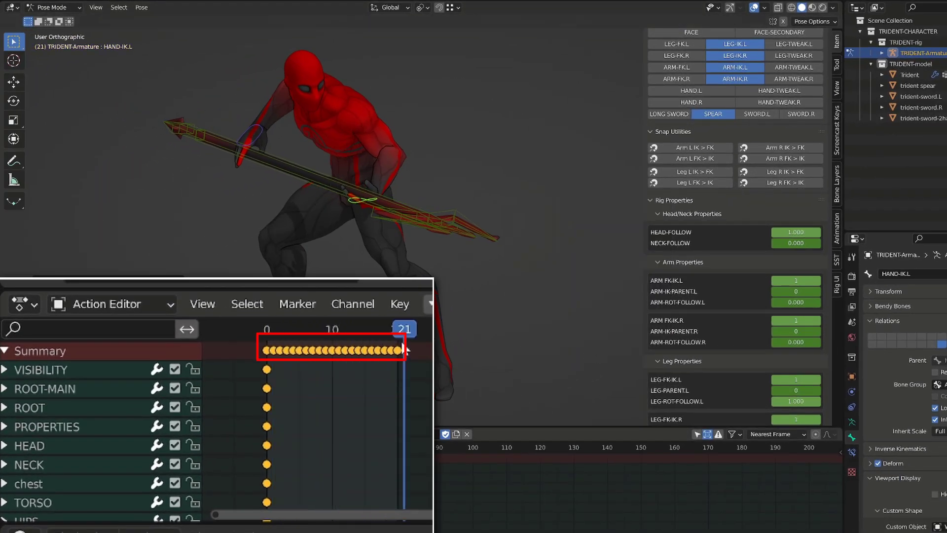
left_click(331, 189)
key("g")
right_click(366, 200)
left_click(353, 201)
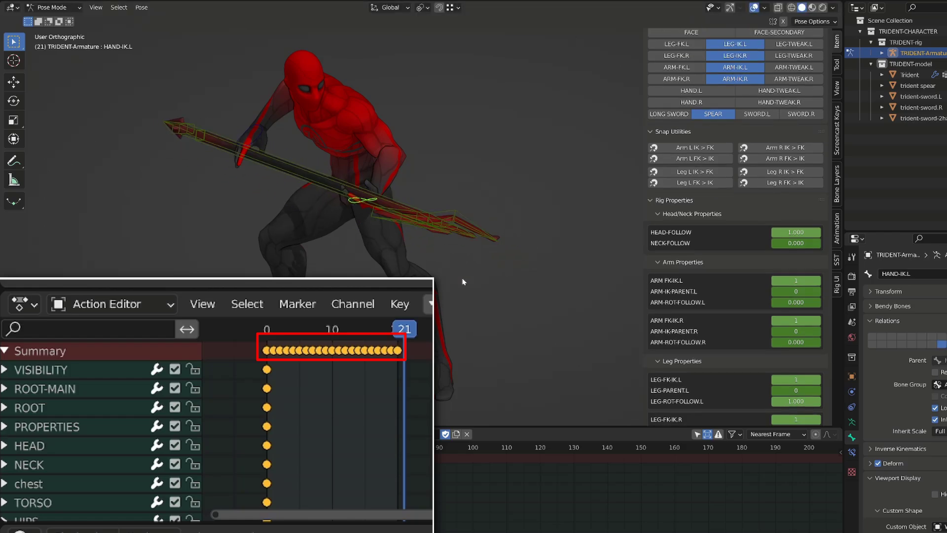
Key the left hand's Child Of influence at 1.000 on frame 20 and set it to 0.000 on frame 21.
left_click(852, 453)
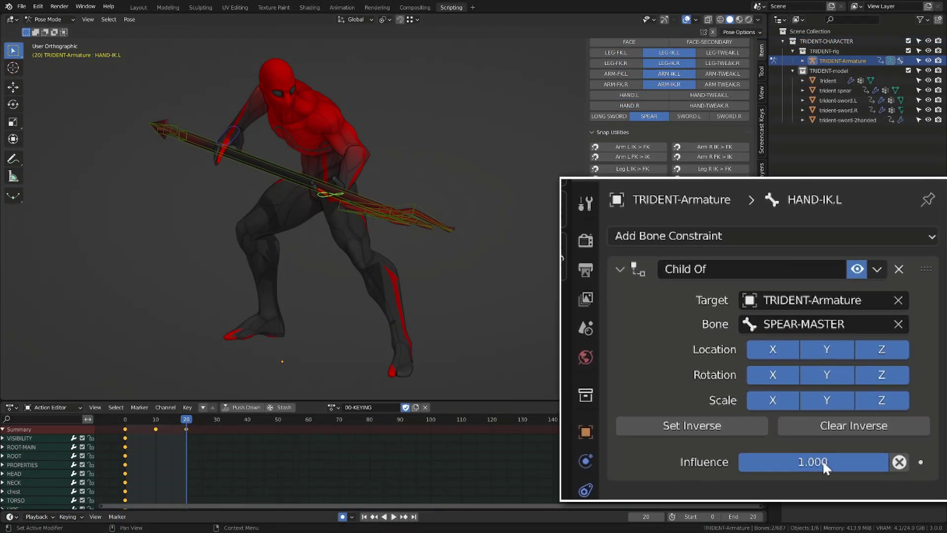
double_click(822, 461)
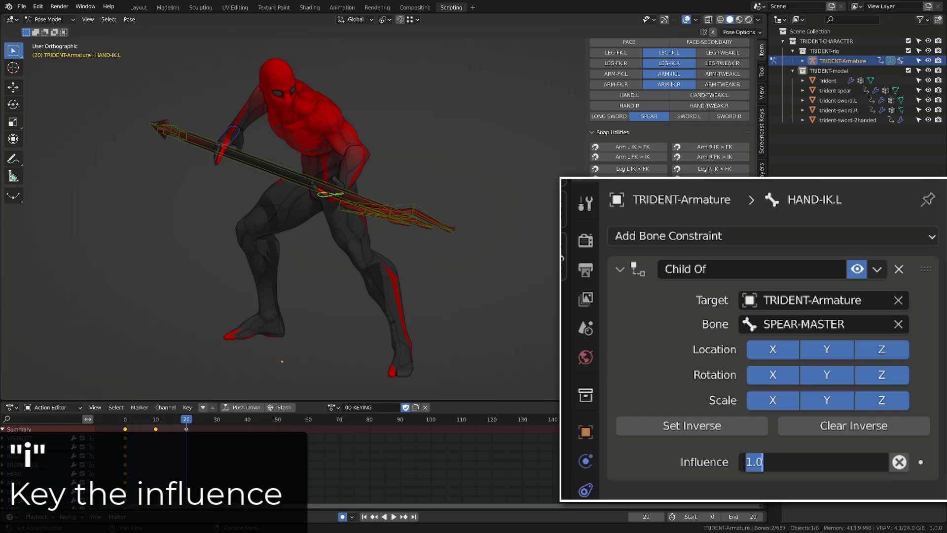
key("Return")
key("i")
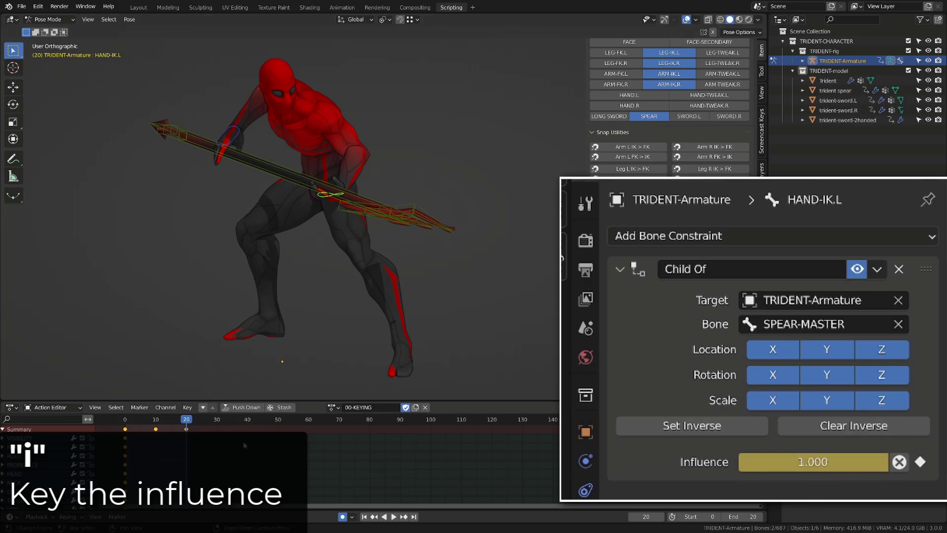
left_click(190, 419)
left_click_drag(789, 465, 738, 465)
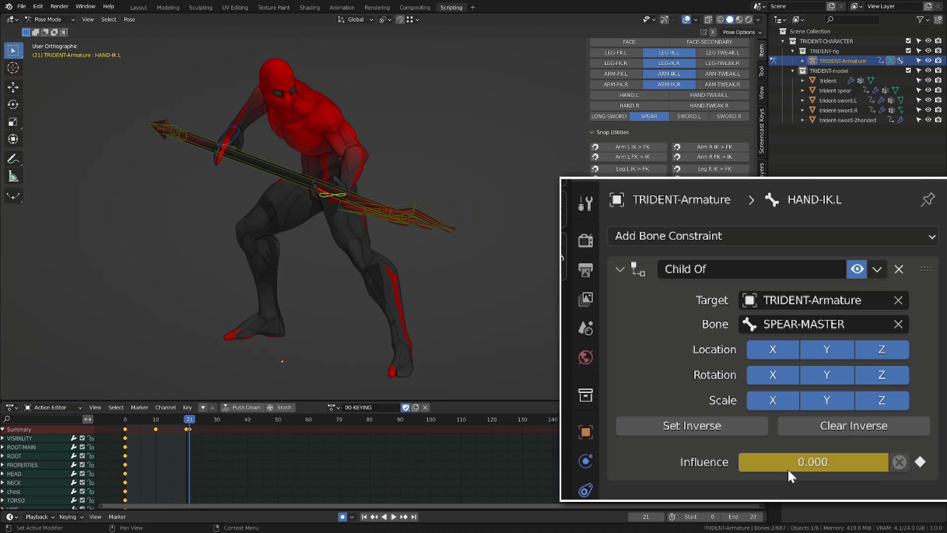
Step from frame 20 to 21 and test moving the spear to check the left hand's release.
left_click(187, 422)
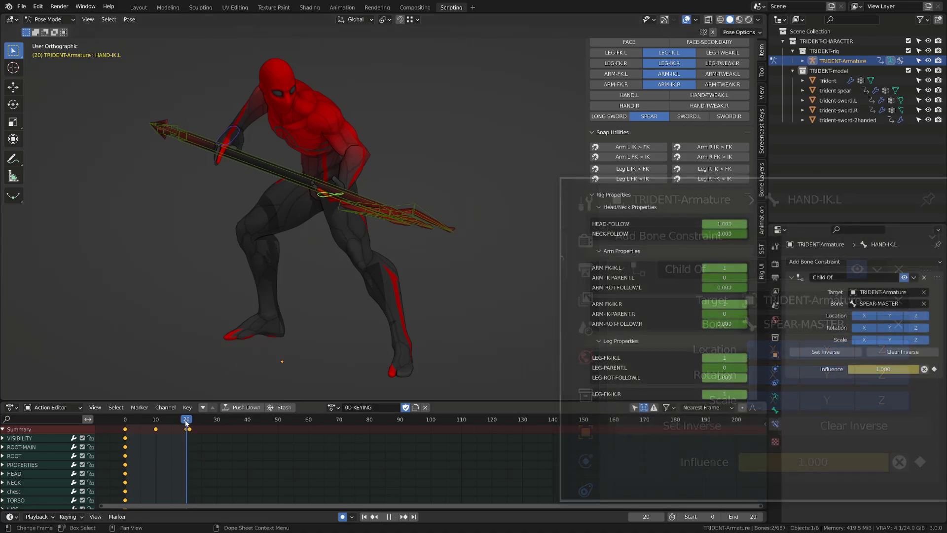
left_click(289, 184)
key("Right")
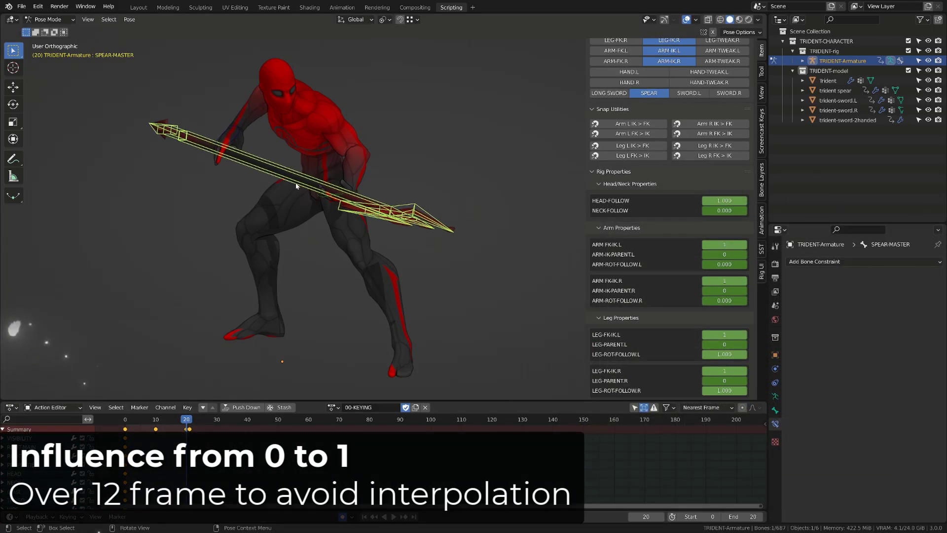
key("g")
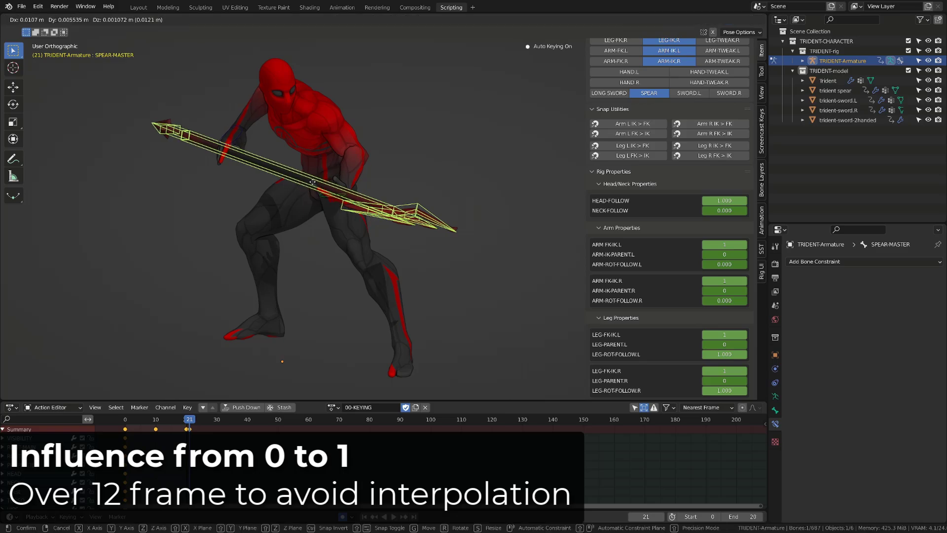
right_click(229, 178)
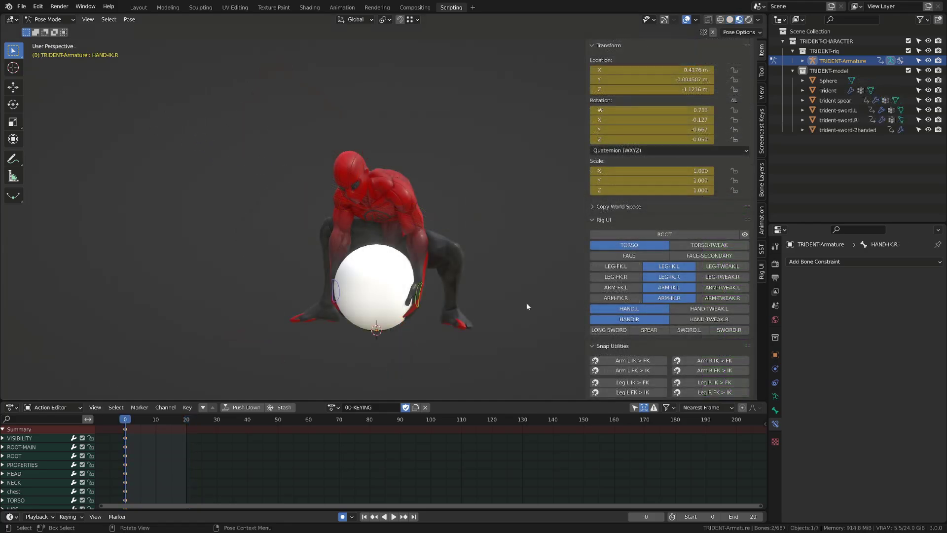
Add a Child Of constraint to the left hand IK controller with the Sphere as its target.
left_click(418, 284)
left_click(839, 262)
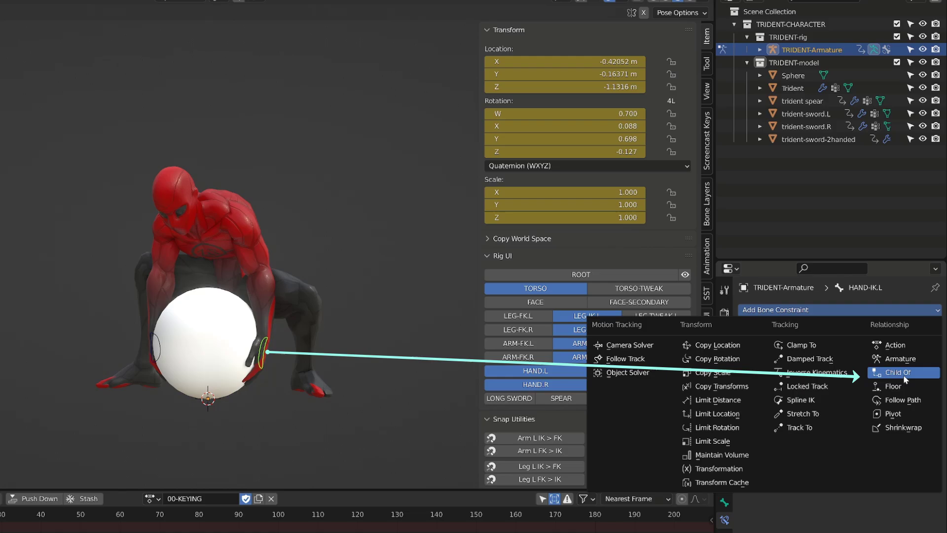
left_click(899, 372)
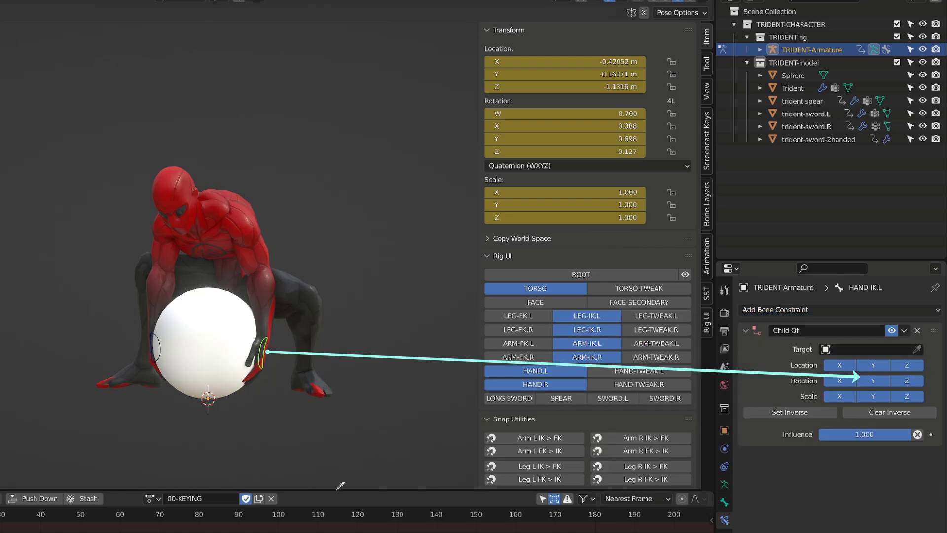
left_click(212, 379)
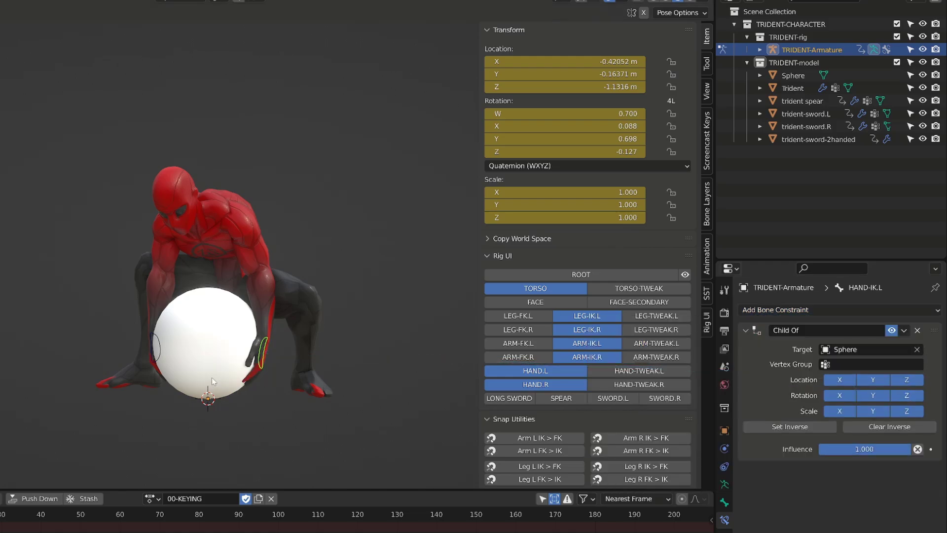
Try a separate Child Of constraint targeting the Sphere on the right hand IK controller and remove it.
left_click(154, 361)
left_click(809, 310)
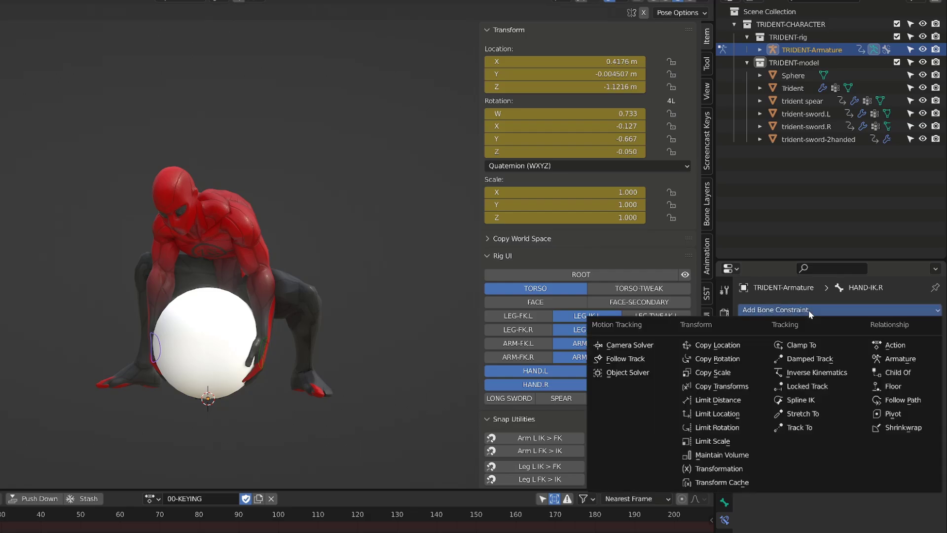
left_click(898, 374)
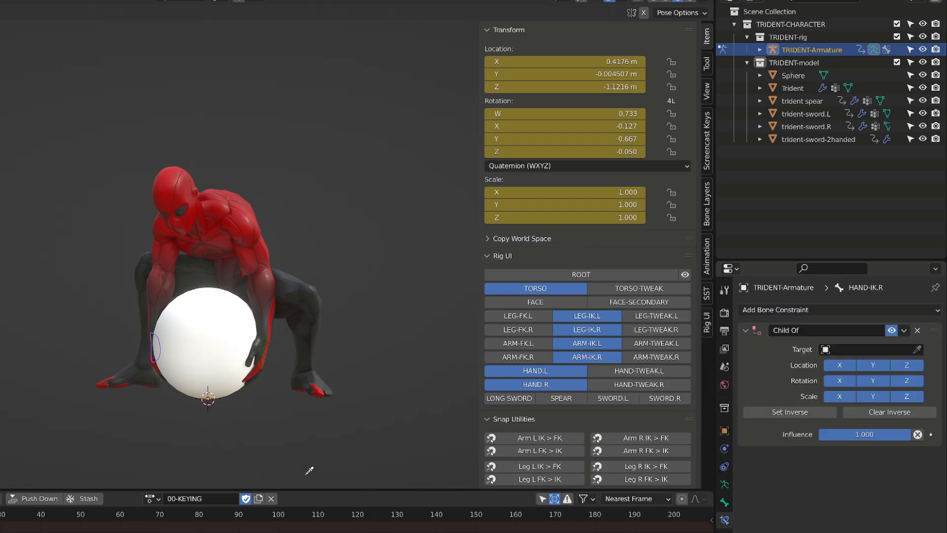
left_click(206, 356)
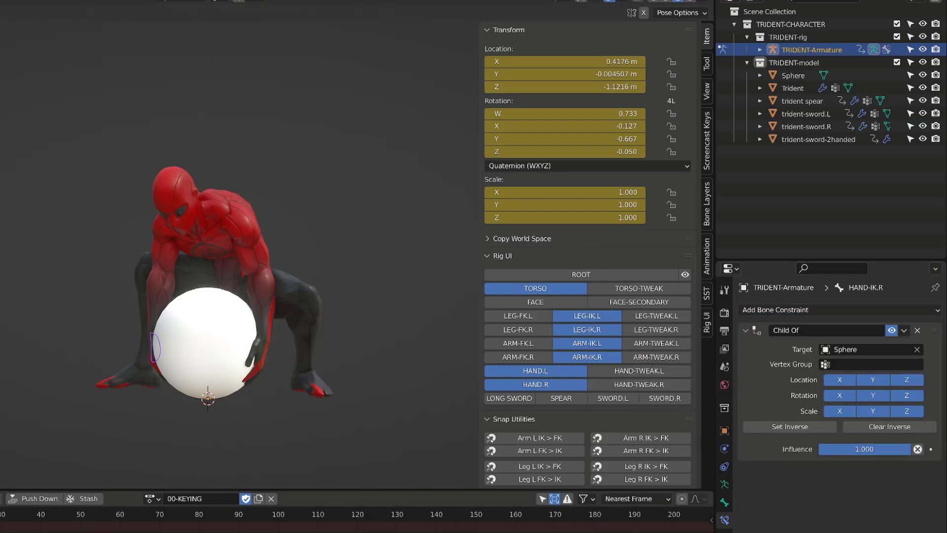
left_click(917, 330)
Copy the left hand IK controller's Child Of constraint to the right hand IK controller.
left_click(265, 346)
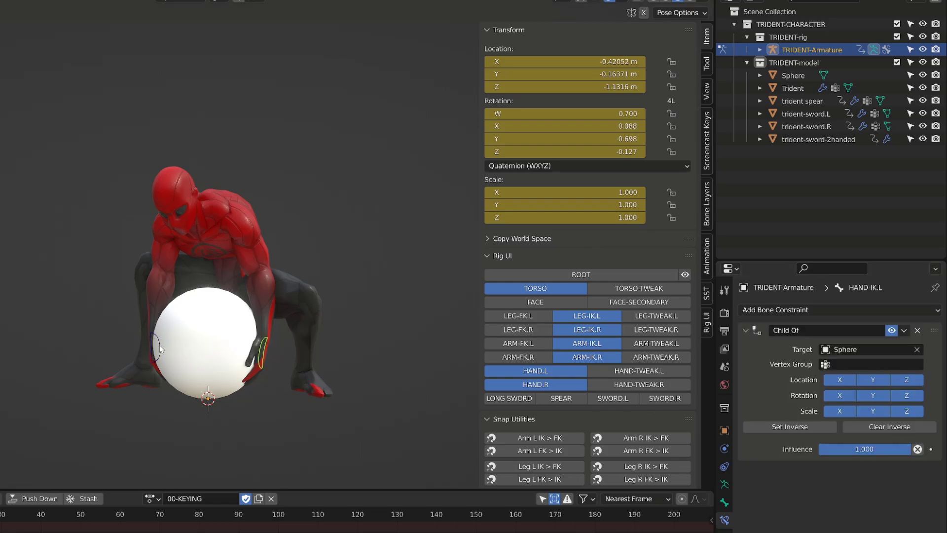
left_click(159, 345, "shift")
left_click(266, 335, "shift")
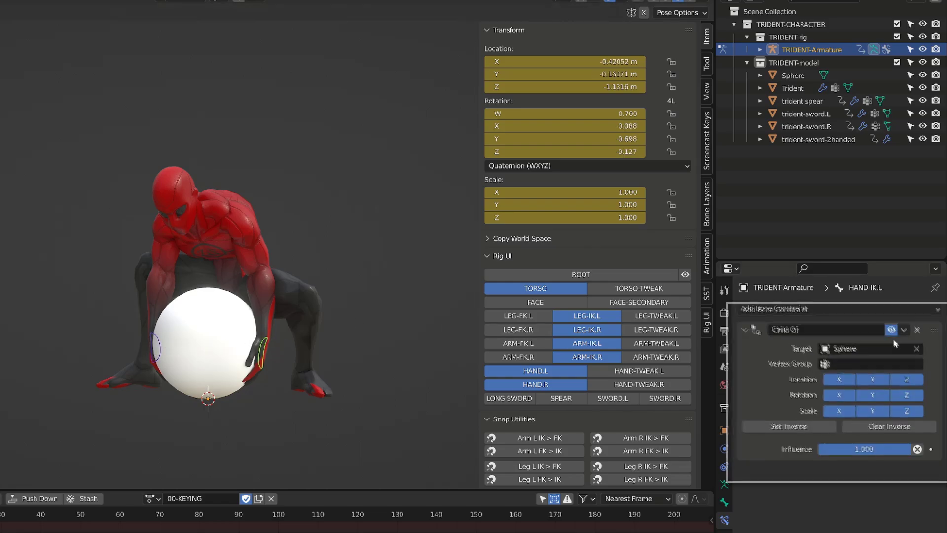
left_click(903, 330)
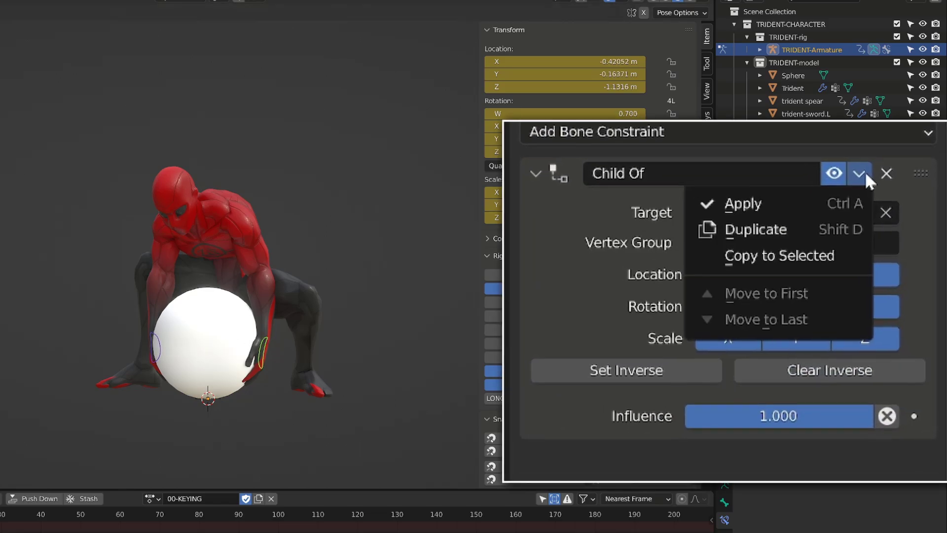
left_click(792, 259)
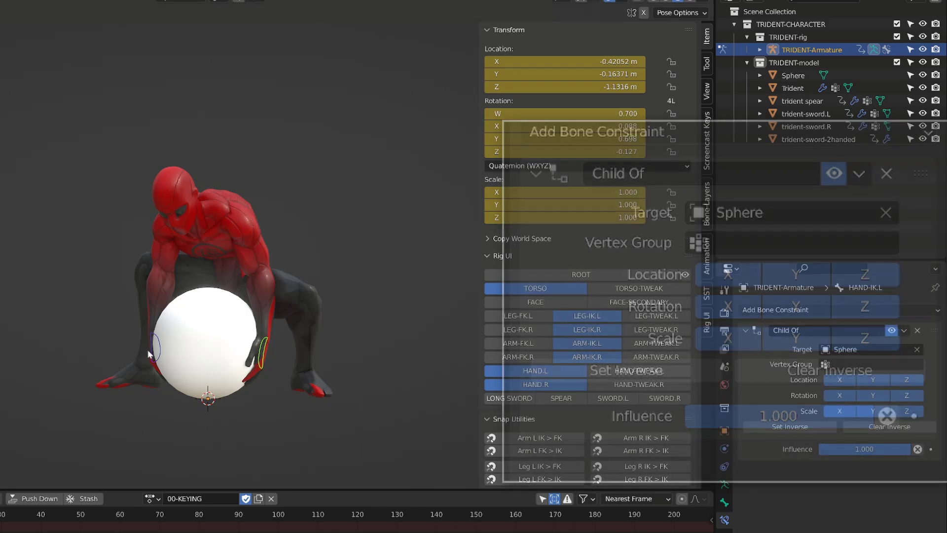
Switch to Object Mode and test moving the Sphere to check that both hands follow it.
left_click(161, 353)
key("ctrl+Tab")
left_click(200, 364)
key("g")
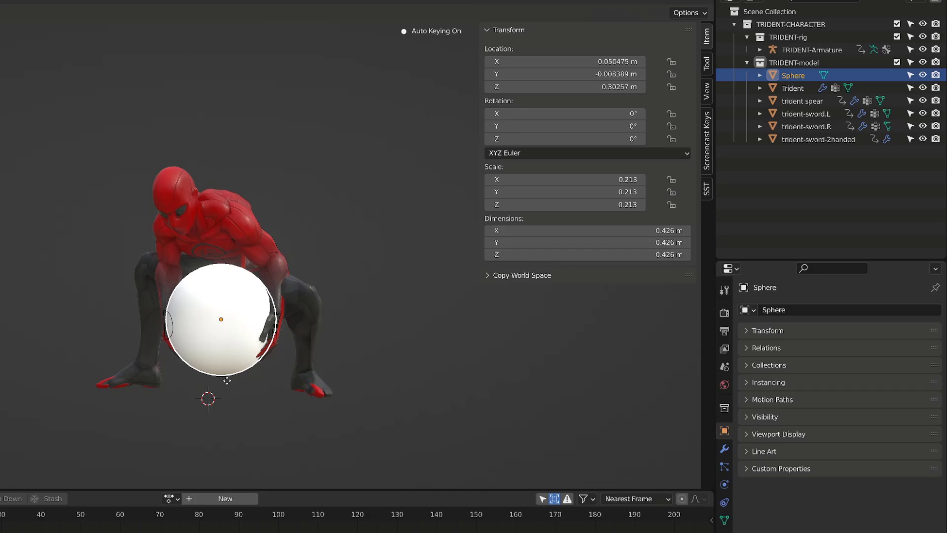
right_click(276, 395)
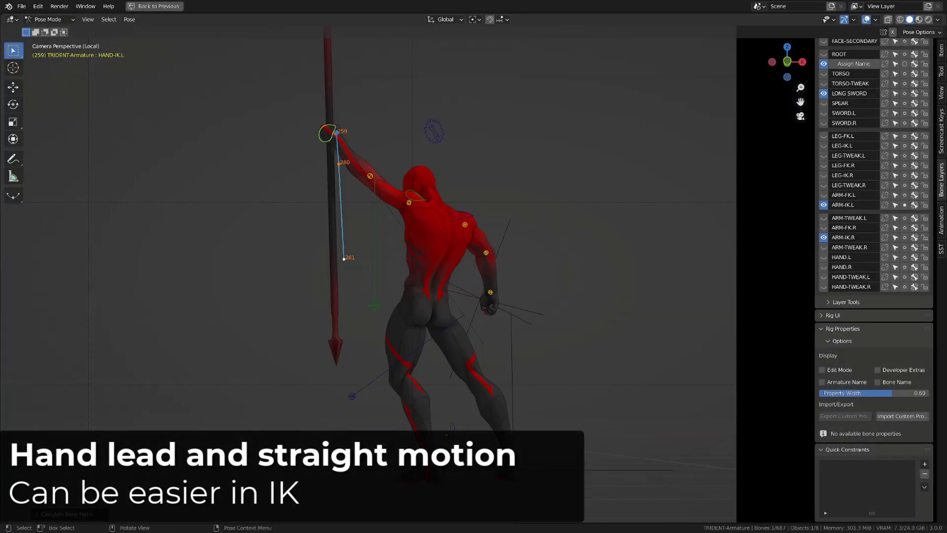
Step back and forth through frames 259 to 263 to examine the left hand IK controller's straight motion path.
key("Right")
key("Right")
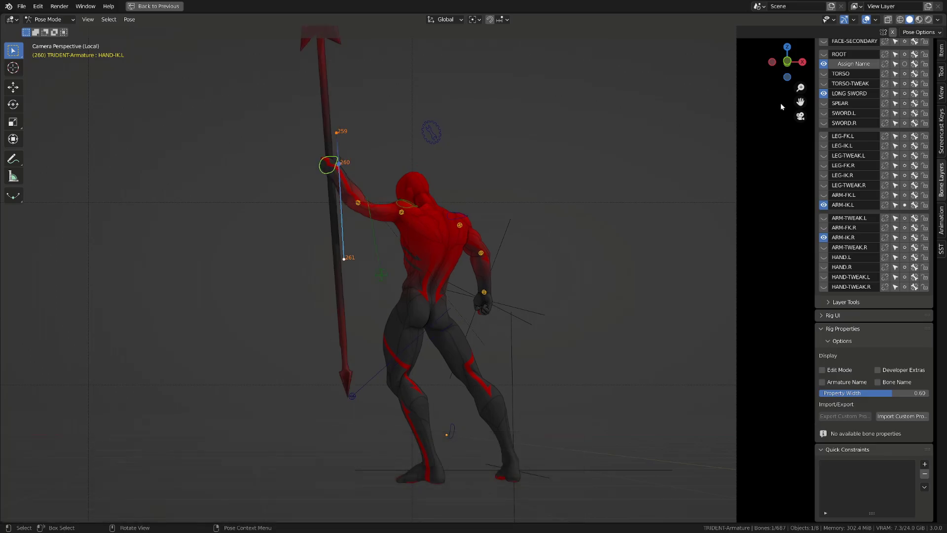
key("Right")
key("Right")
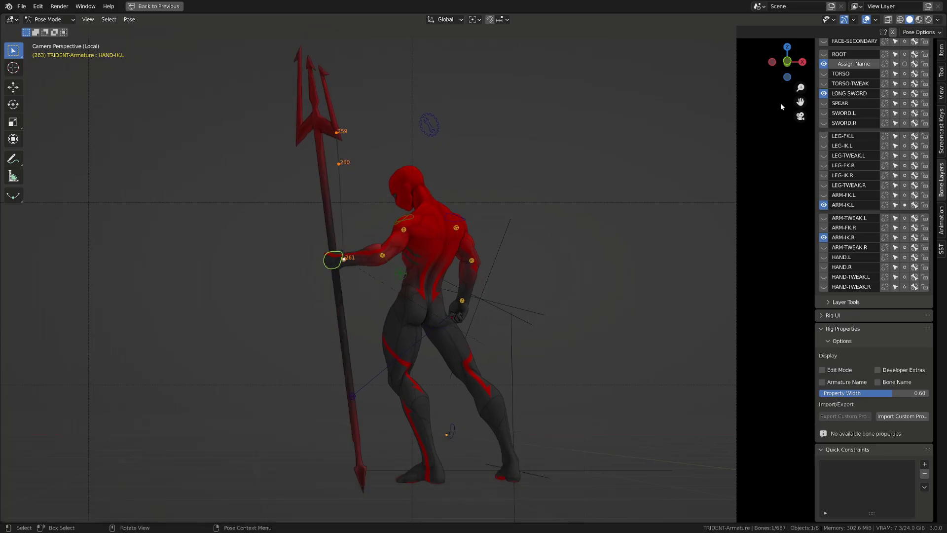
key("Left")
key("Left")
key("Left")
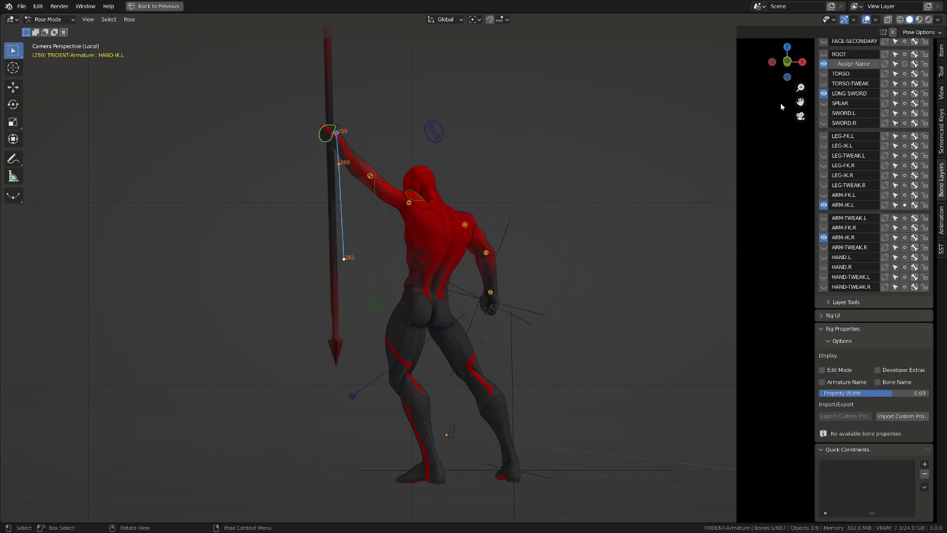
key("Right")
key("Right")
key("Right")
key("Right")
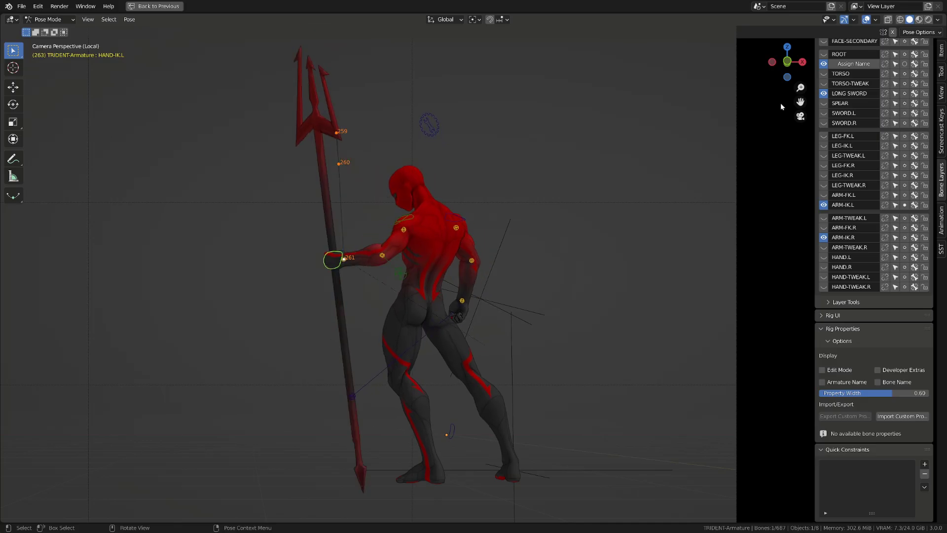
key("Left")
key("Left")
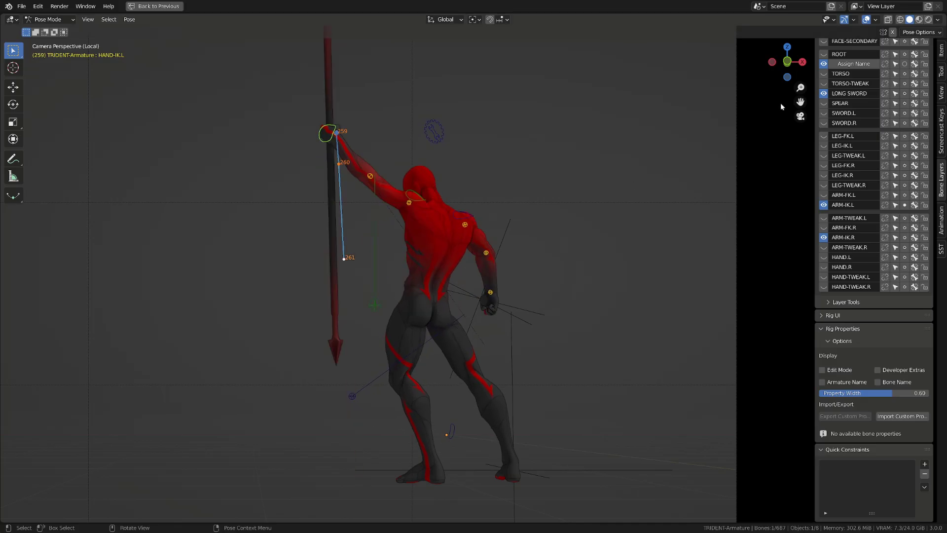
key("Right")
key("Right")
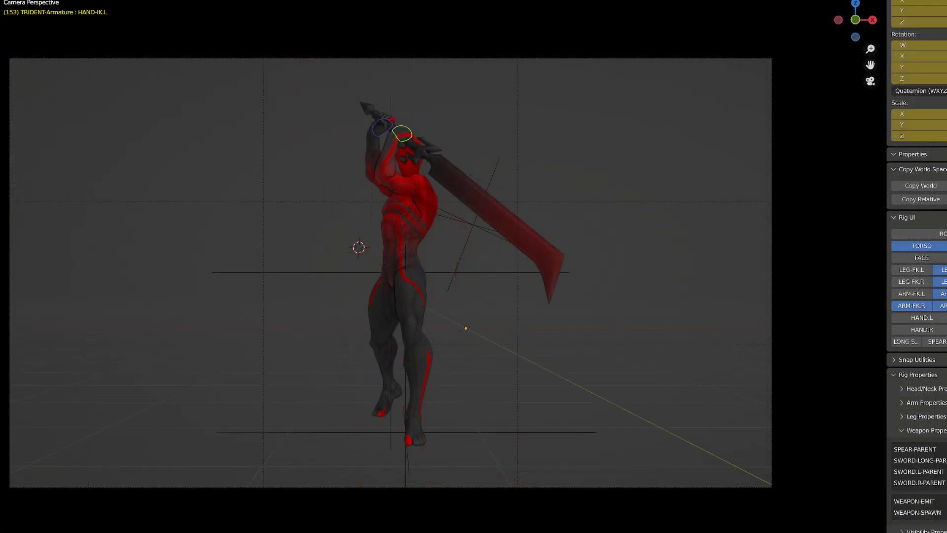
Step forward from frame 153 to 189 to examine how the hands drive the long sword through the swing.
key("Right")
key("Right")
key("Right")
key("Right")
key("Right")
key("Right")
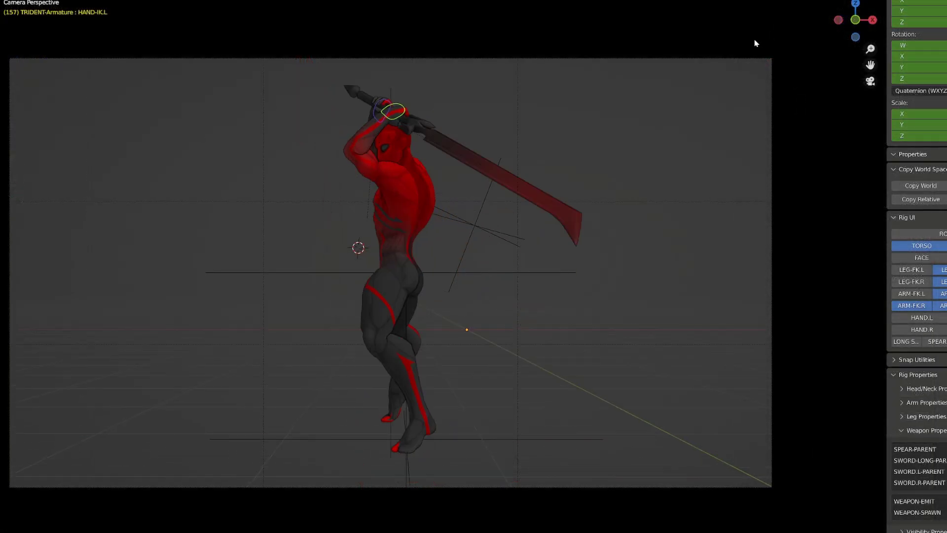
key("Right")
key("Right")
key("Right")
key("Right")
key("Right")
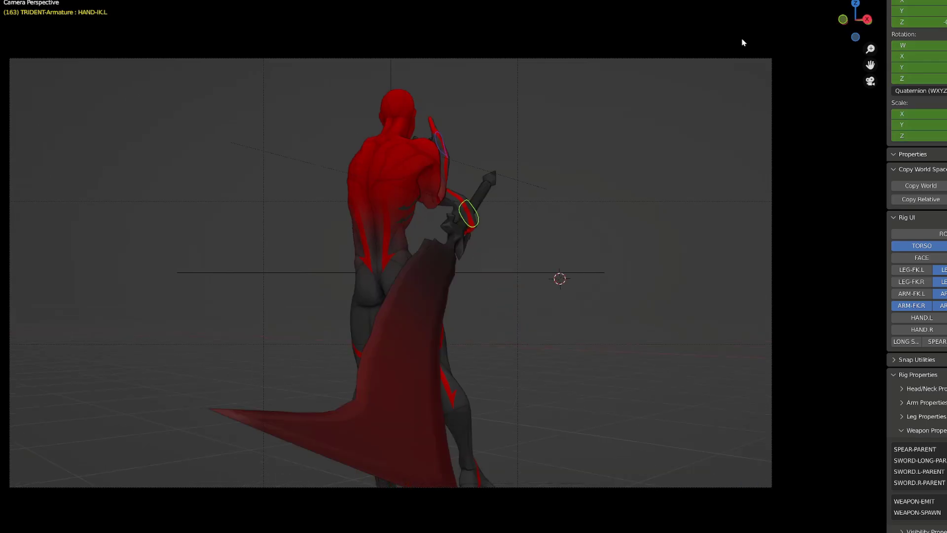
key("Right")
key("Right")
key("Right")
key("Right")
key("Right")
key("Right")
key("Right")
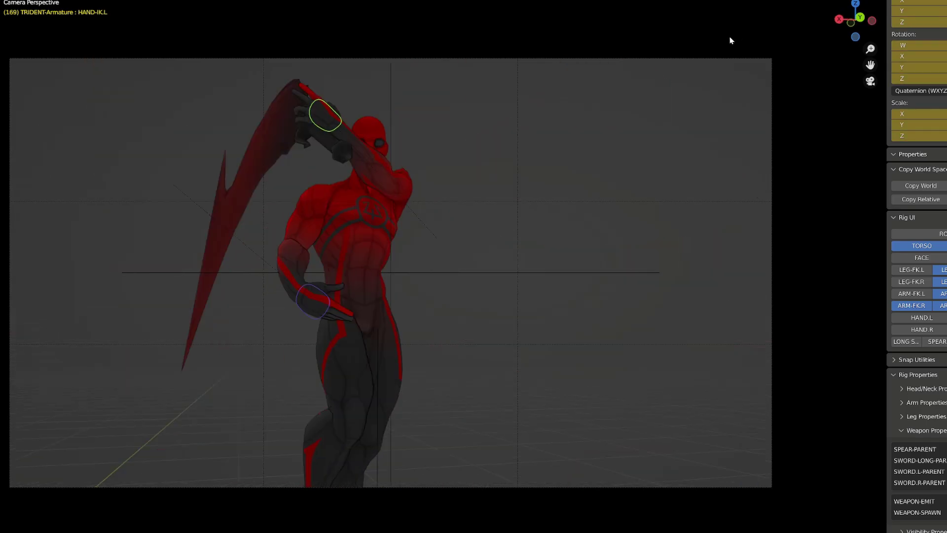
key("Right")
key("Right")
key("Right")
key("Right")
key("Right")
key("Right")
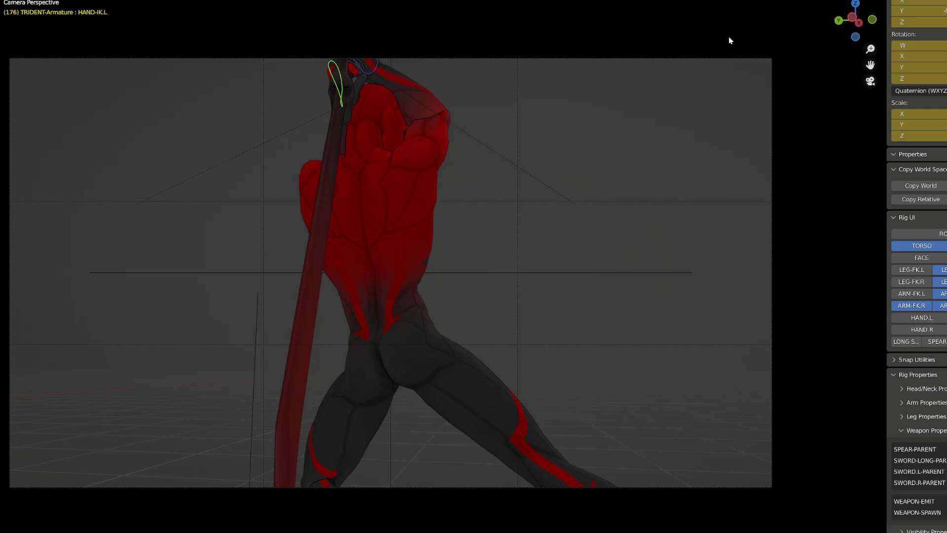
key("Right")
key("Right")
key("Right")
key("Right")
key("Right")
key("Right")
key("Right")
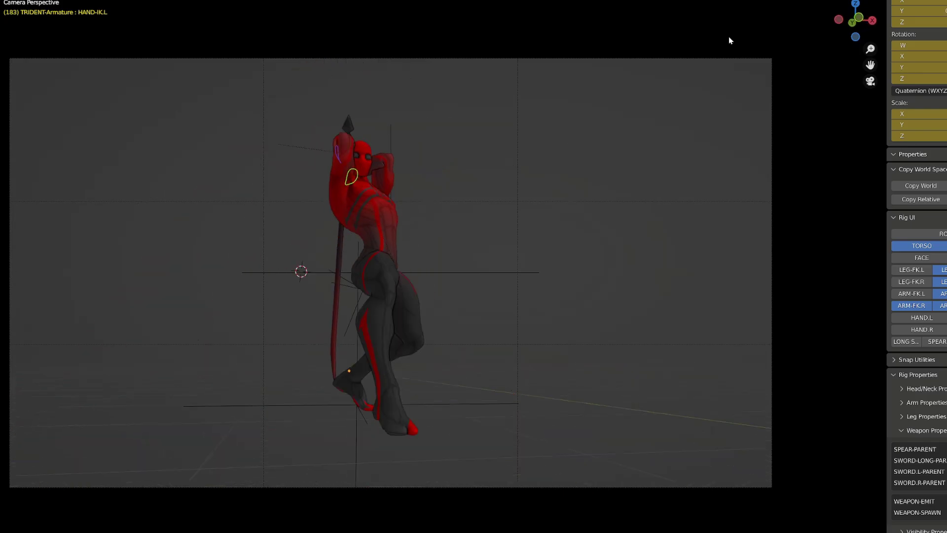
key("Right")
key("Right")
key("Right")
key("Right")
key("Right")
key("Right")
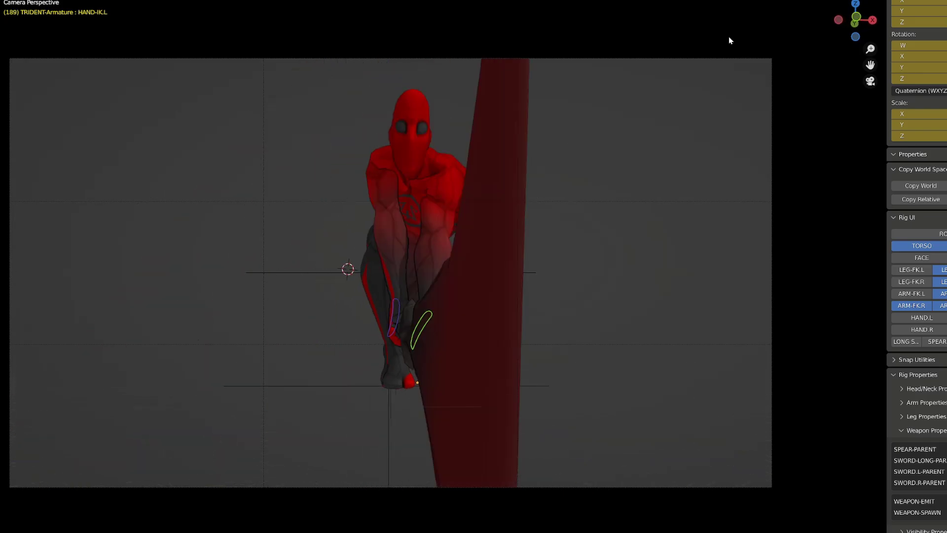
Step back from frame 189 to 170 to examine the hands' positions in the raised-sword pose.
key("Left")
key("Left")
key("Left")
key("Left")
key("Left")
key("Left")
key("Left")
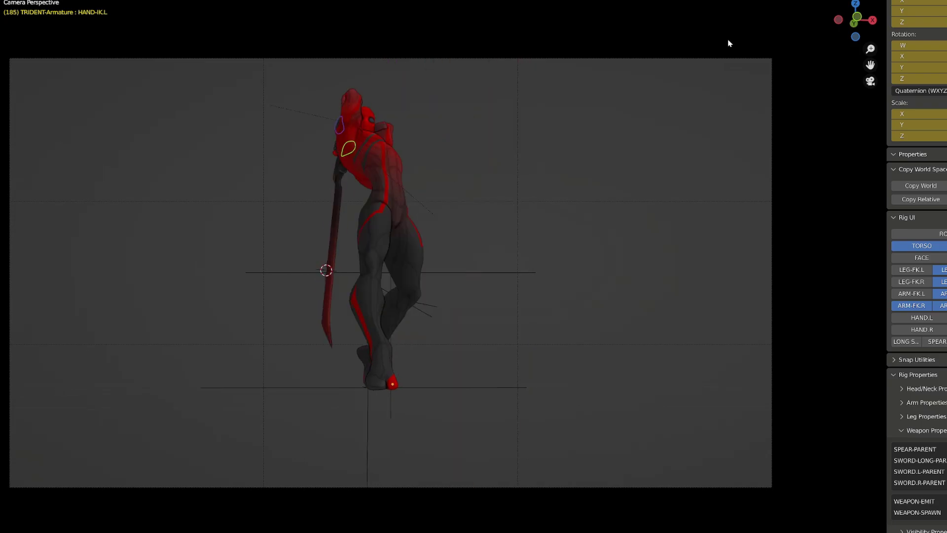
key("Left")
key("Left")
key("Left")
key("Left")
key("Left")
key("Left")
key("Left")
key("Left")
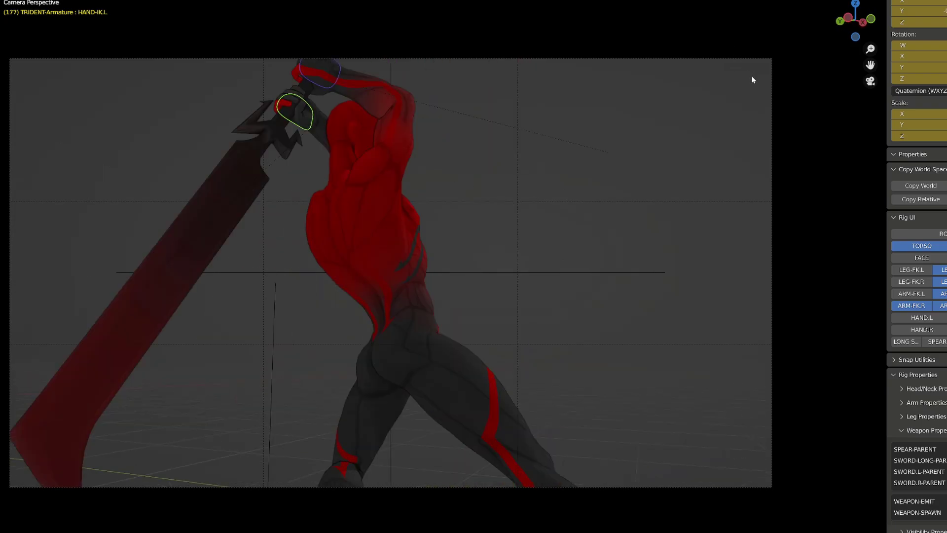
key("Left")
key("Left")
key("Left")
key("Left")
key("Left")
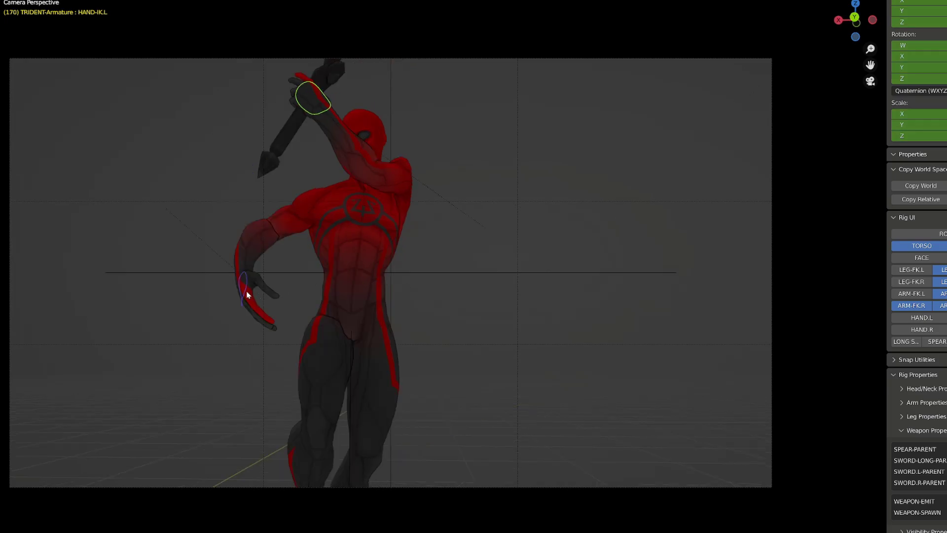
Try the right hand IK controller, reselect the left hand IK controller and reveal the rig's hidden bones.
left_click(246, 293)
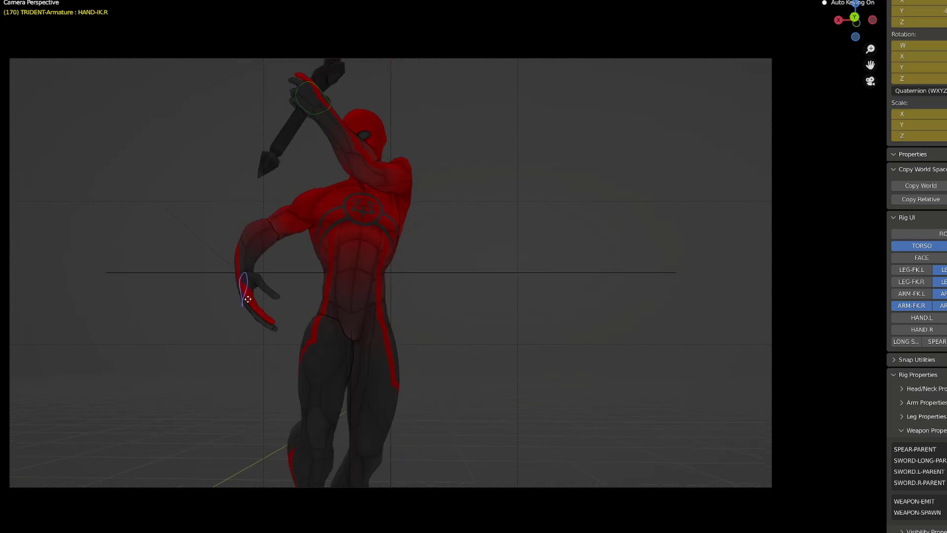
left_click(319, 116)
key("alt+h")
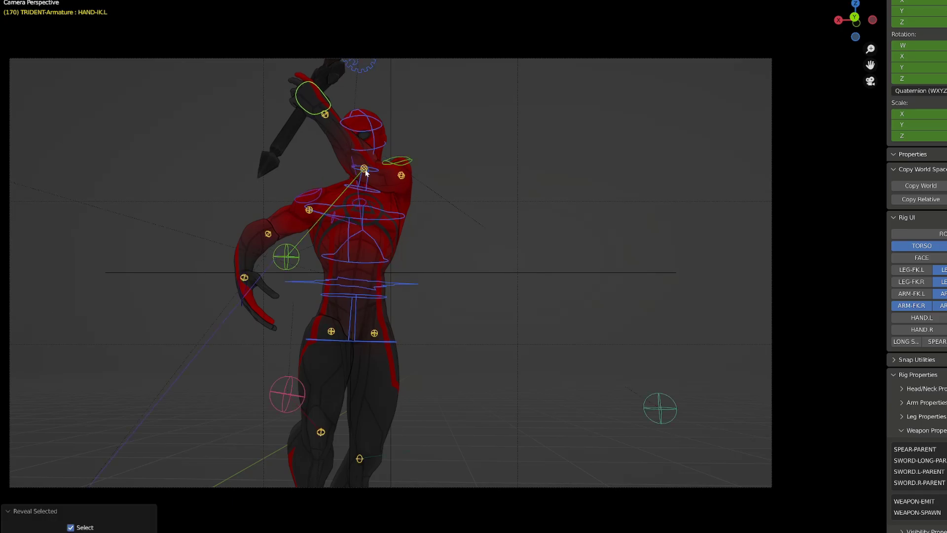
Test moving the left wrist tweak and left elbow tweak controllers at frame 170.
left_click(326, 116)
key("g")
right_click(341, 175)
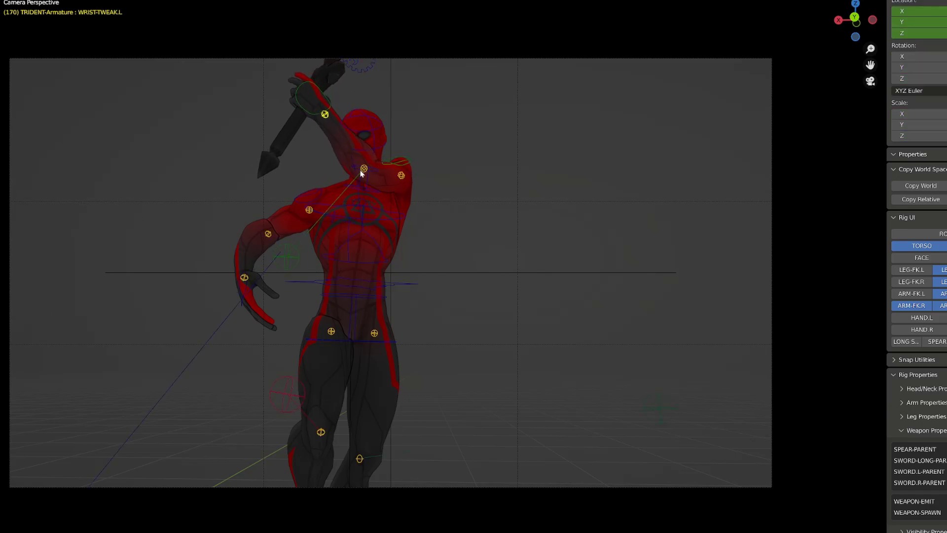
left_click(363, 167)
left_click(363, 169)
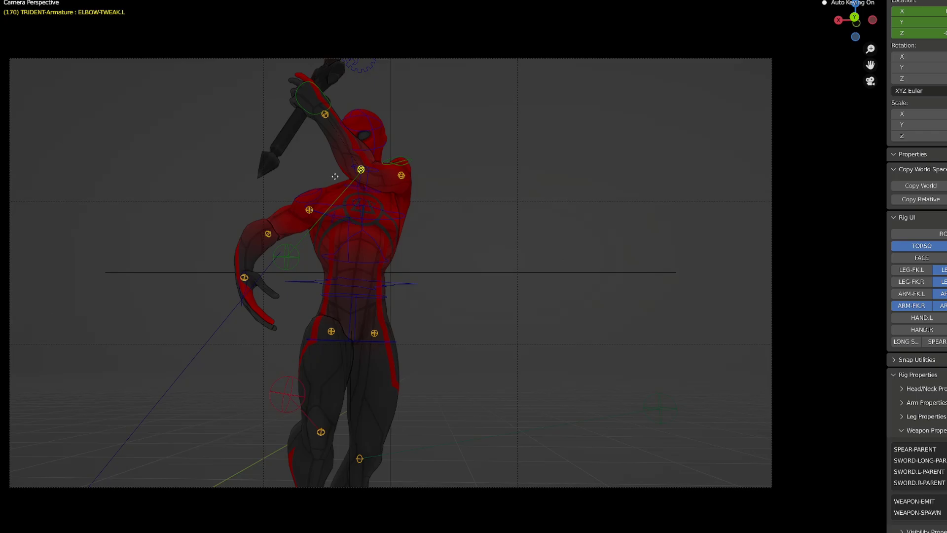
Test moving the left arm's IK pole controller to check how it steers the elbow.
left_click(292, 262)
key("g")
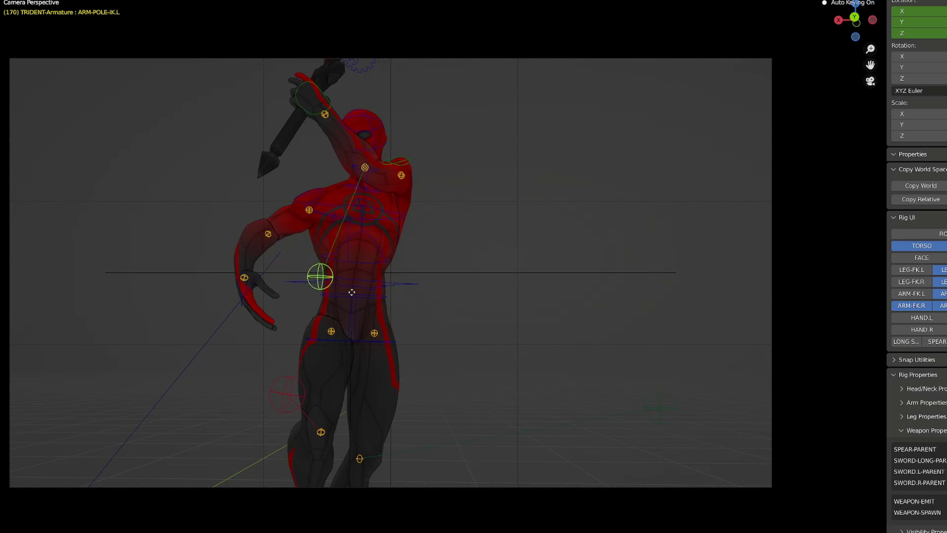
right_click(349, 268)
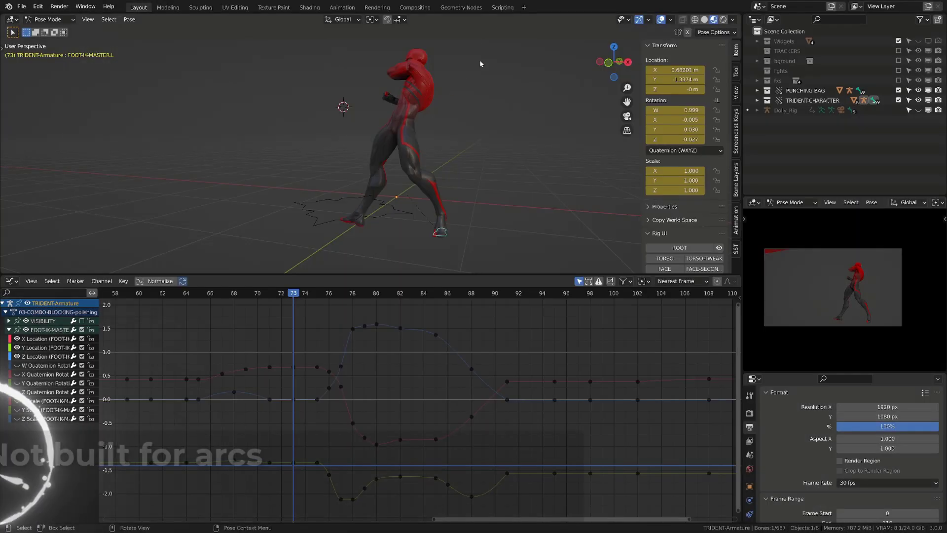
Step forward through the kick from frame 73 to examine the left foot IK controller's motion and location curves.
key("Right")
key("Right")
key("Right")
key("Right")
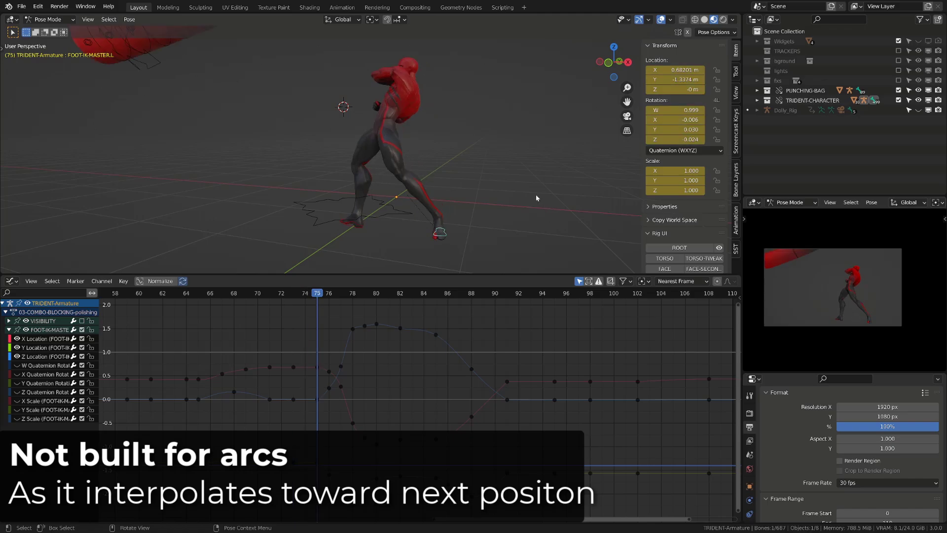
key("Right")
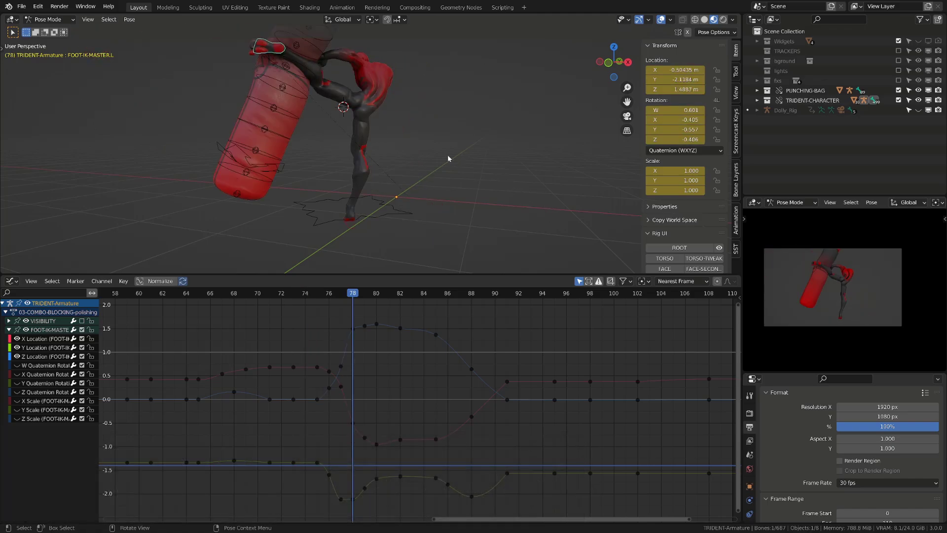
key("Right")
key("Right")
key("Right")
key("Right")
key("Right")
key("Right")
key("Right")
key("Right")
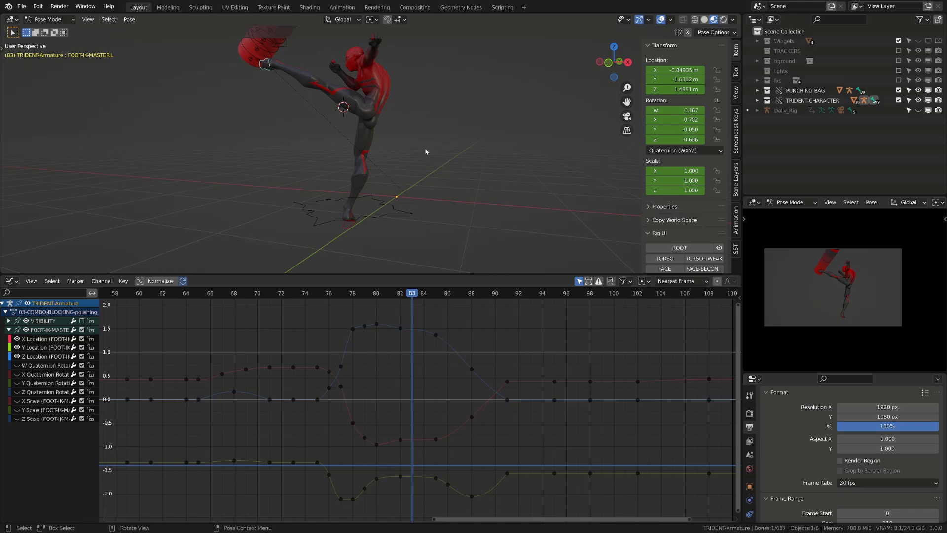
key("Right")
key("Right")
key("Right")
key("Right")
Enlarge the 3D viewport at frame 74 and select all location keyframes of the left foot IK controller.
left_click_drag(409, 295, 304, 312)
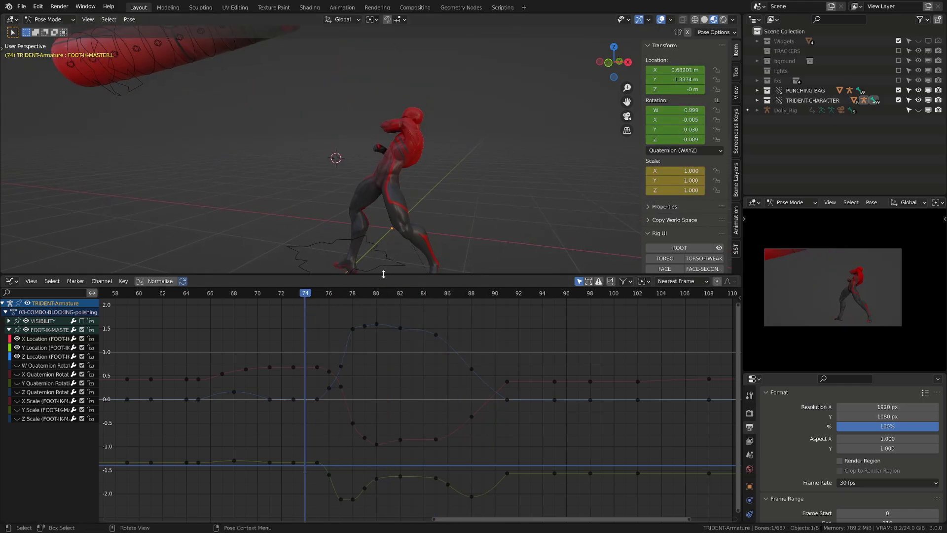
left_click_drag(381, 275, 382, 347)
key("a")
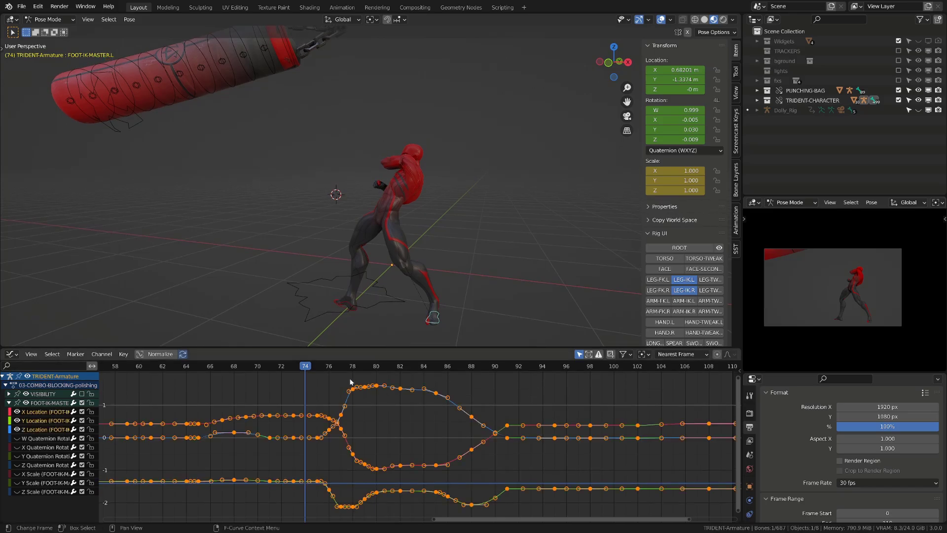
Calculate the left foot IK controller's bone motion path for frames 74 to 94, baked at the heads.
left_click_drag(317, 366, 542, 388)
key("q")
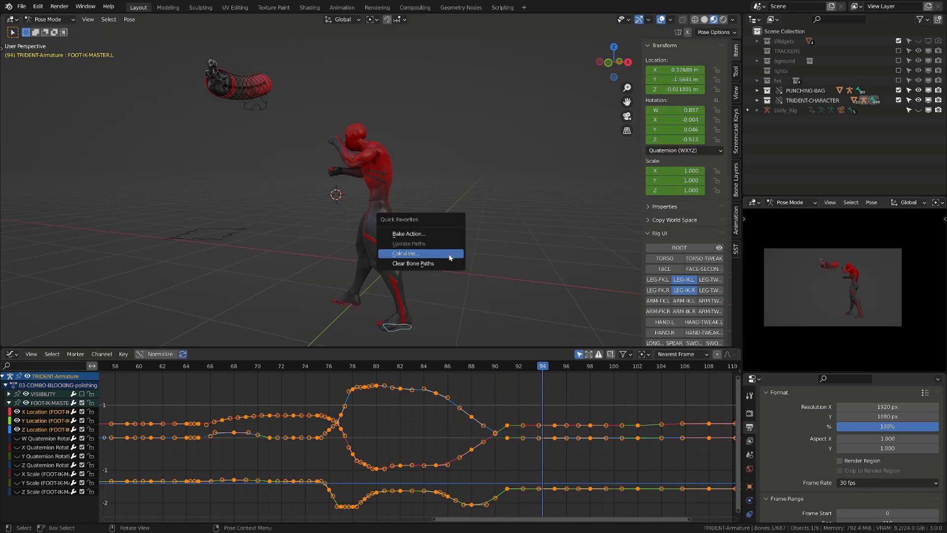
left_click(449, 256)
left_click(469, 272)
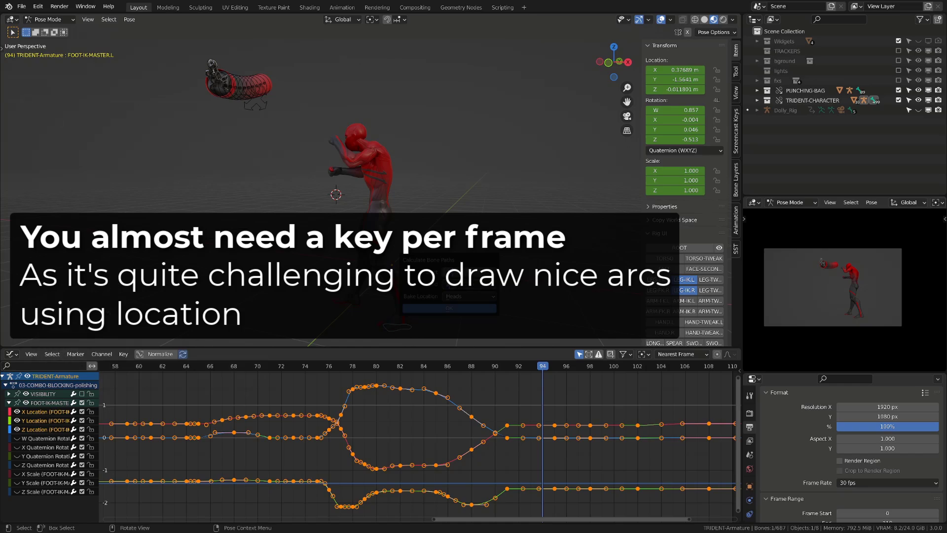
left_click(451, 313)
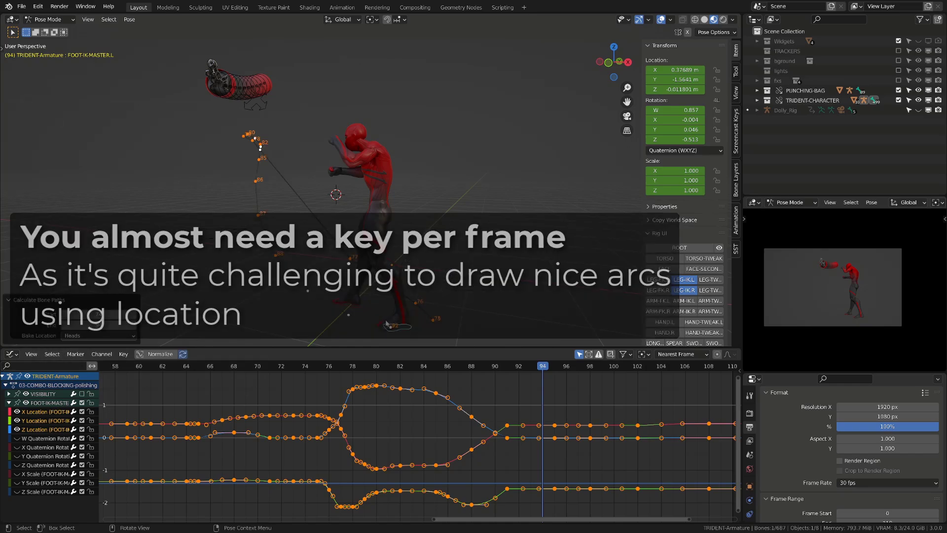
Scrub back to frame 74 and forward through the kick to examine the foot along its motion path.
left_click_drag(338, 370, 319, 370)
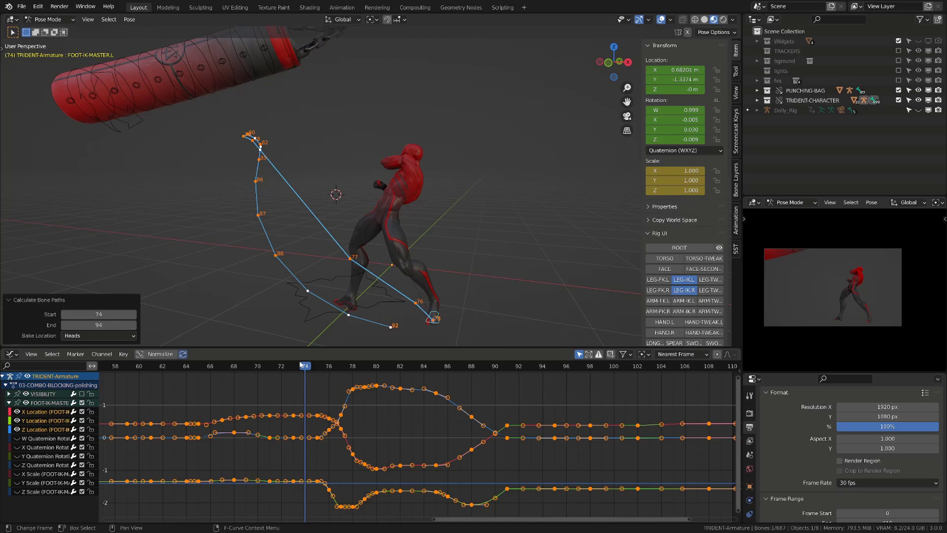
left_click_drag(301, 364, 518, 398)
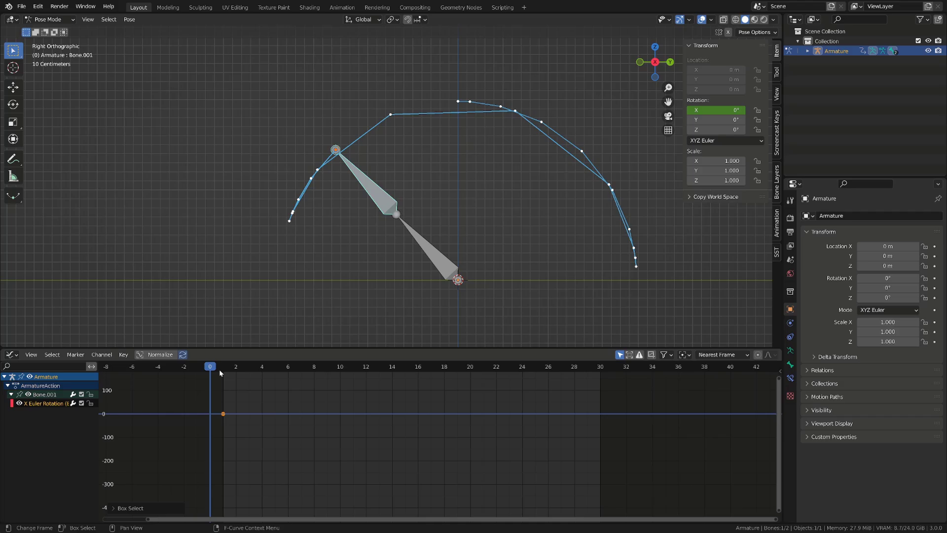
Rotate Bone.001 at frame 3 to key its first swing on the X axis.
left_click_drag(220, 373, 252, 375)
key("r")
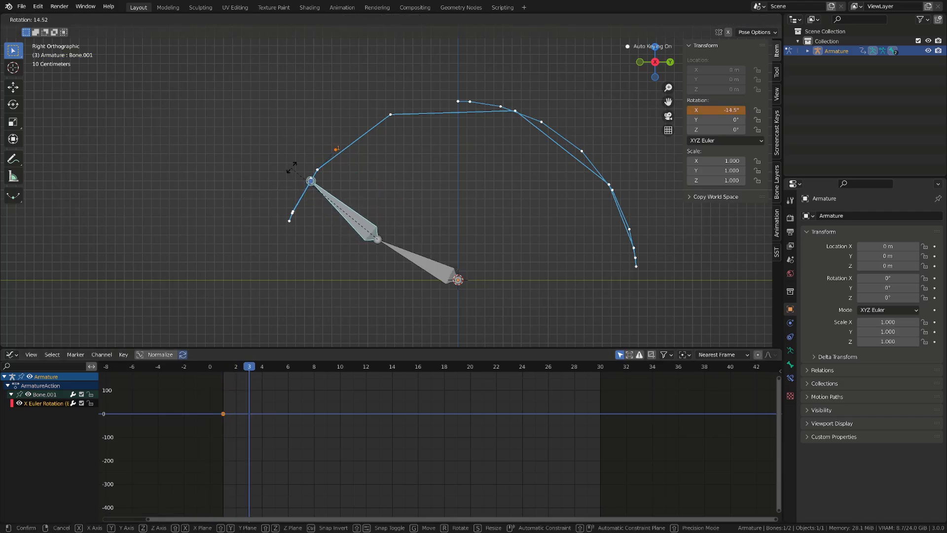
left_click(311, 200)
Key Bone.001's X rotation at about 62° on frame 9 and about -58° on frame 16.
left_click_drag(252, 367, 330, 366)
key("r")
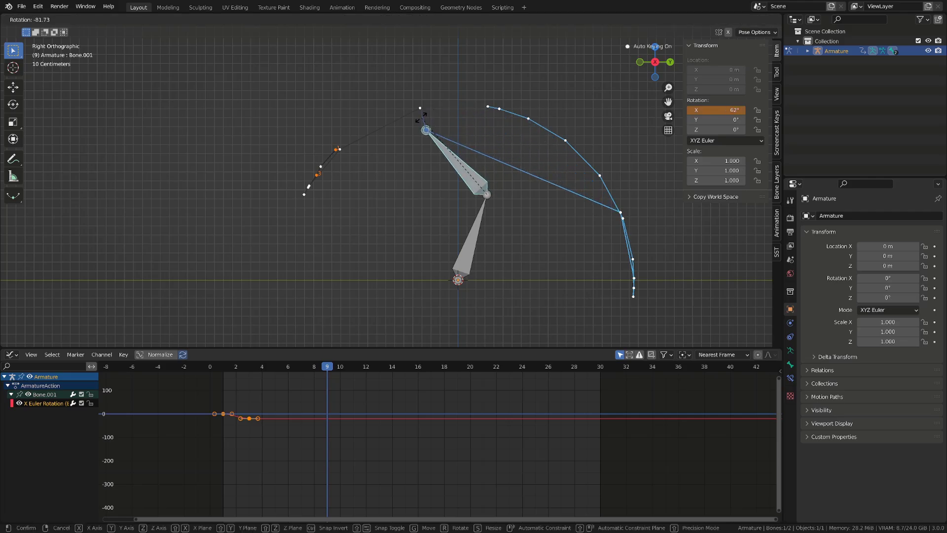
left_click(414, 141)
left_click_drag(321, 365, 419, 366)
key("r")
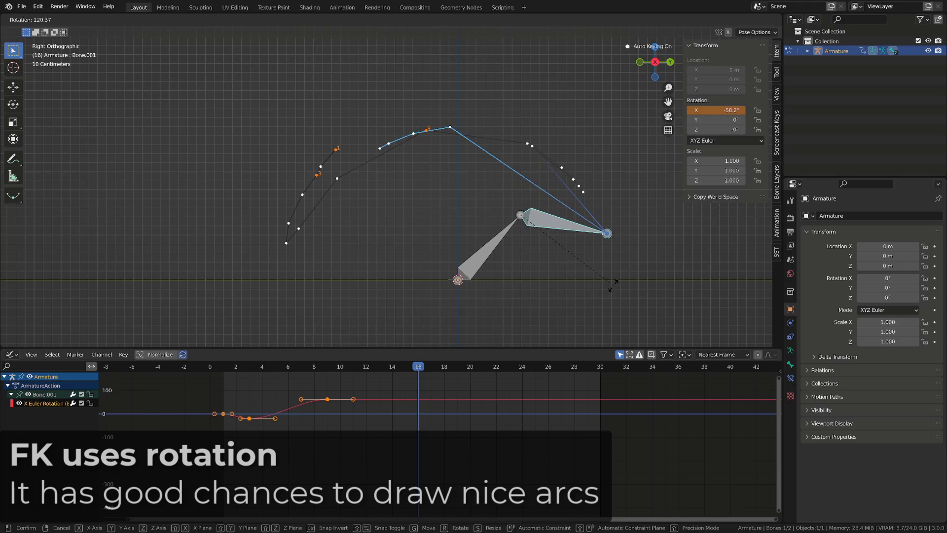
left_click(600, 239)
Key a slight rotation of Bone.001 at frame 25 and a cleared rotation at frame 30, checking the swing from frame 1.
left_click_drag(439, 366, 492, 368)
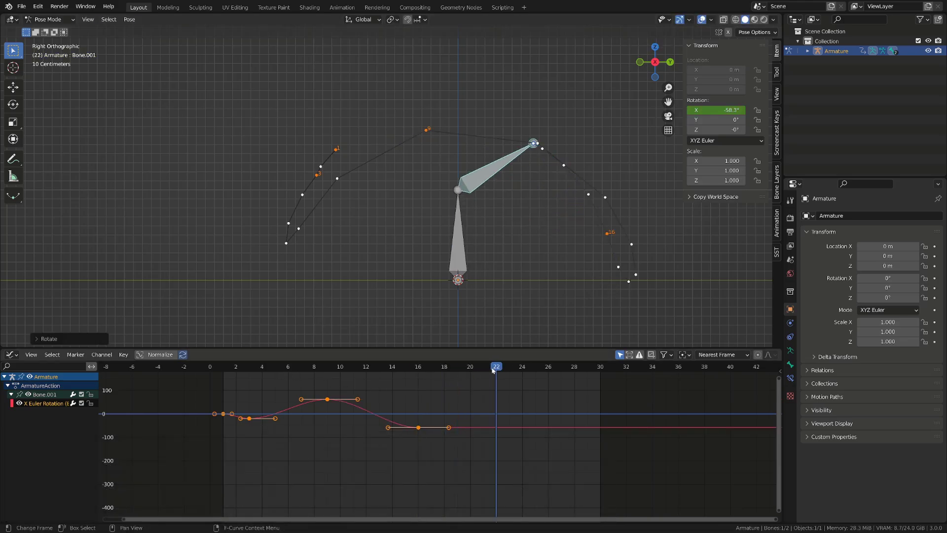
key("r")
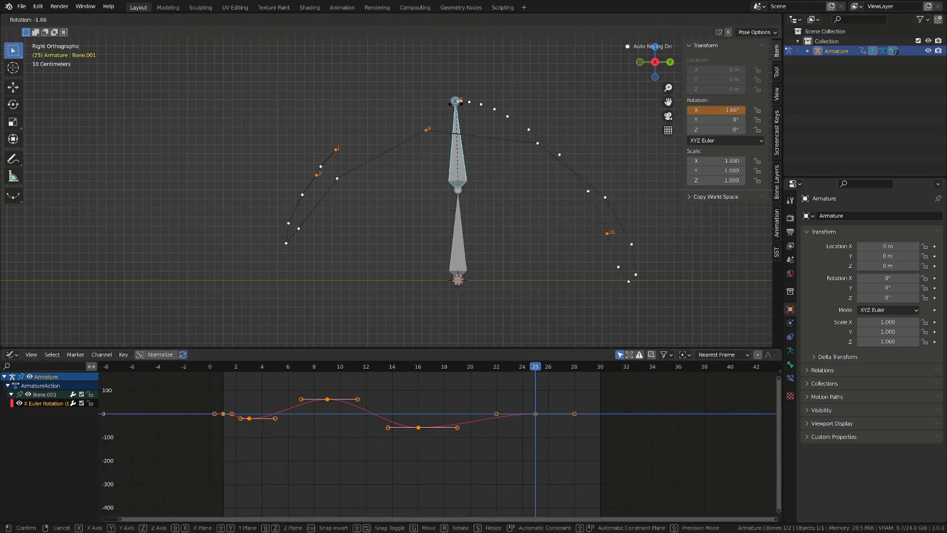
left_click(445, 106)
key("alt+r")
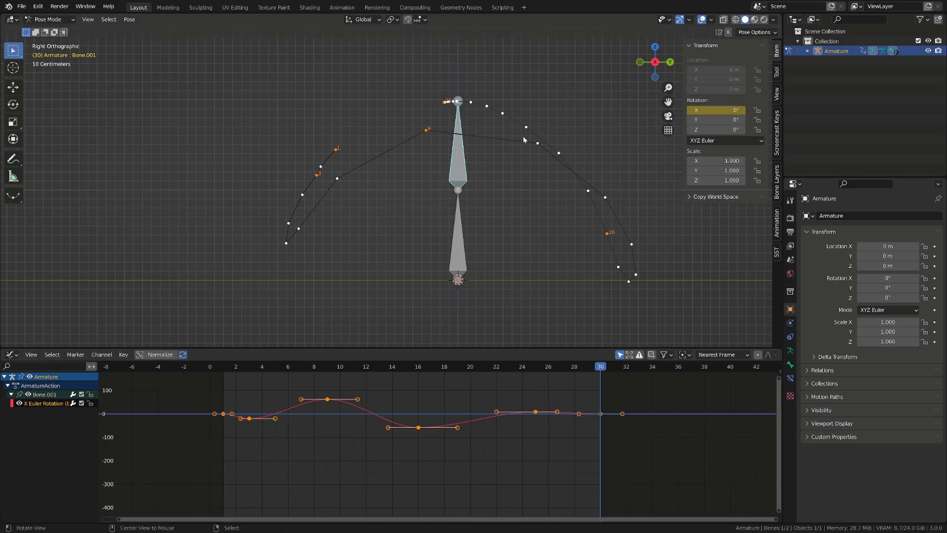
left_click(223, 367)
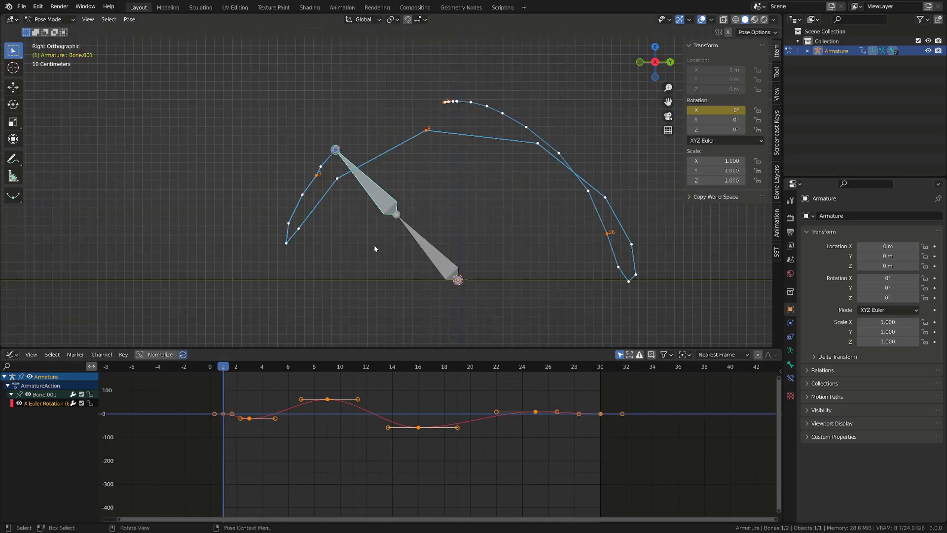
key("space")
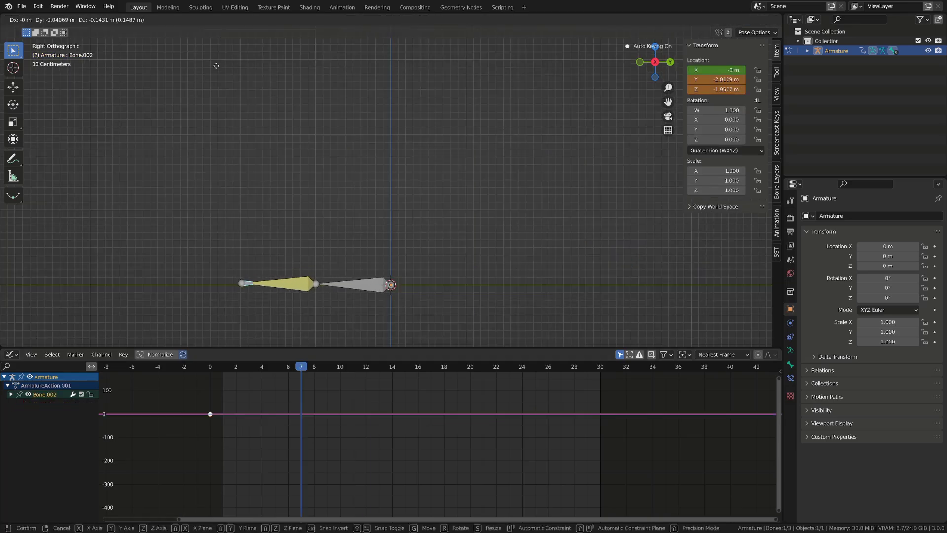
Key the IK controller Bone.002 at about Y -2.01 m, Z -1.97 m on frame 7 and move it at frame 13.
left_click(217, 78)
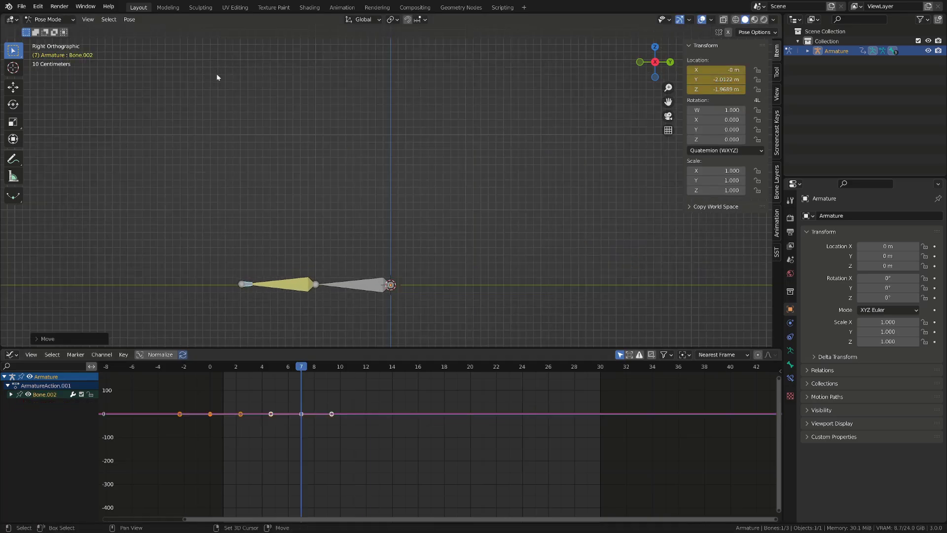
left_click_drag(310, 365, 325, 364)
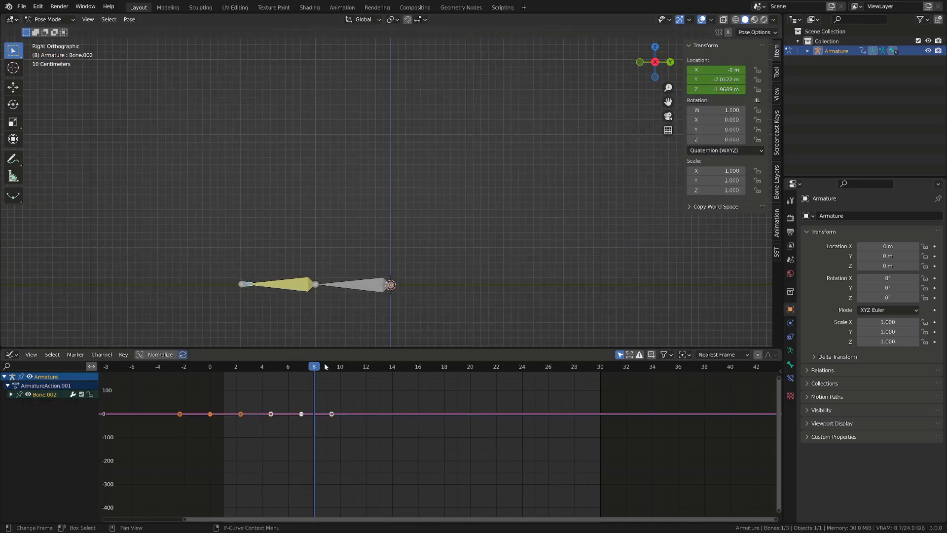
left_click(377, 366)
key("g")
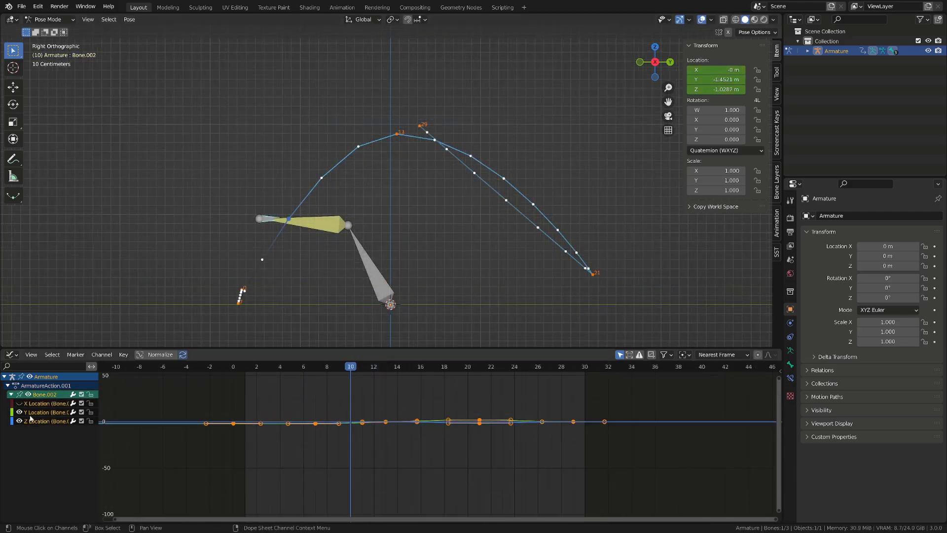
Hide Bone.002's Z Location curve and duplicate its Y Location key from frame 13 to frame 10.
left_click(19, 421)
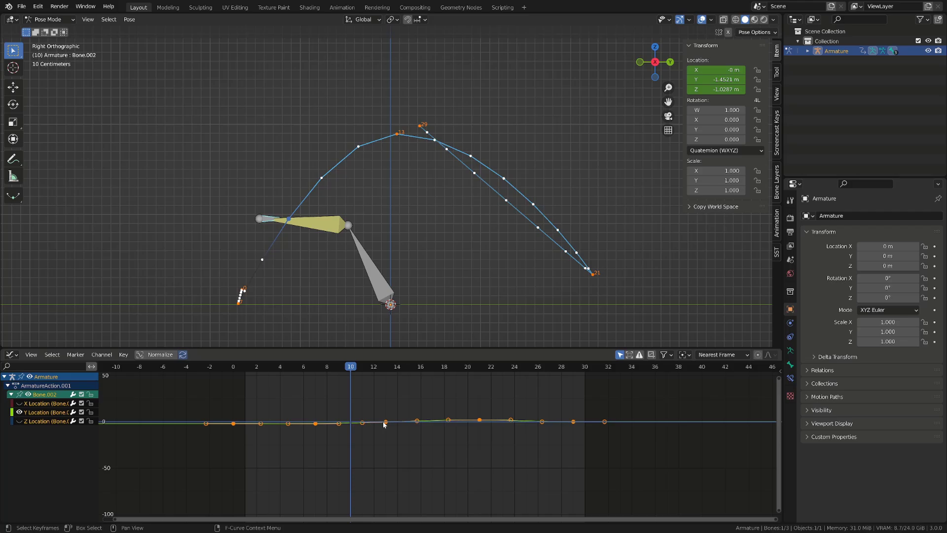
left_click_drag(380, 415, 398, 435)
key("shift+d")
key("x")
left_click(366, 434)
Frame Bone.002's Y Location curve in the graph and lower its frame 10 key.
left_click_drag(190, 397, 674, 456)
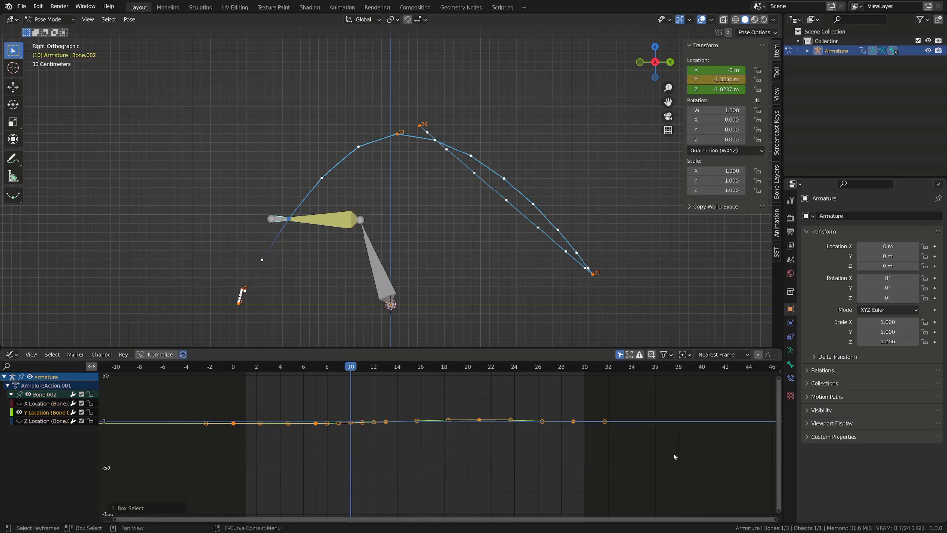
key("KP_Decimal")
scroll(523, 451, "down", 6)
left_click(385, 448)
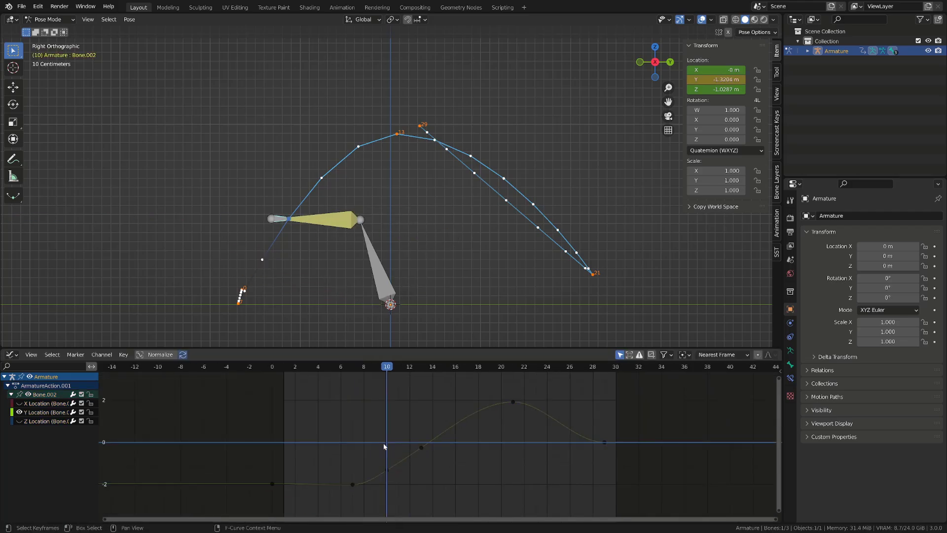
left_click_drag(387, 470, 387, 479)
Duplicate Bone.002's Z Location key from frame 13 to frame 16 and lower the copy to about -0.35 m.
left_click_drag(370, 369, 455, 387)
key("Right")
left_click(420, 443)
key("g")
left_click(424, 424)
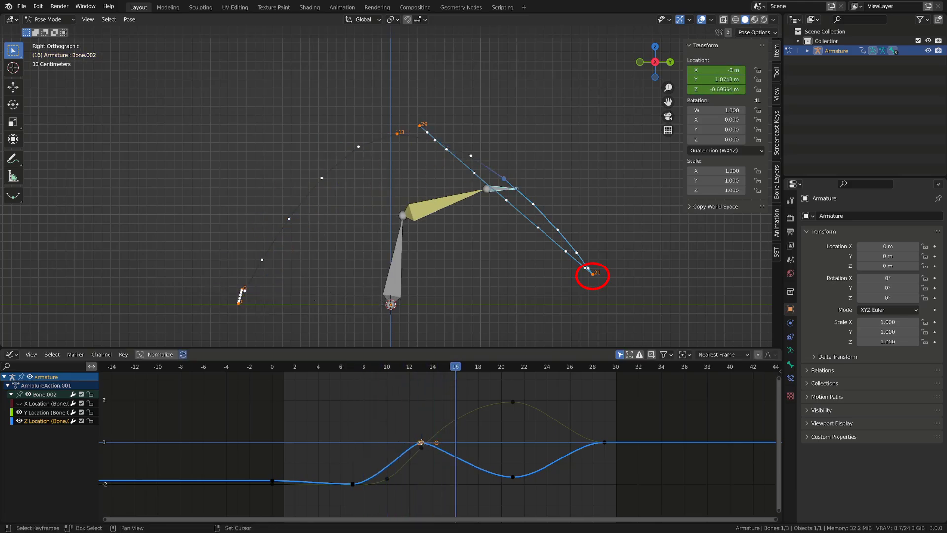
key("shift+d")
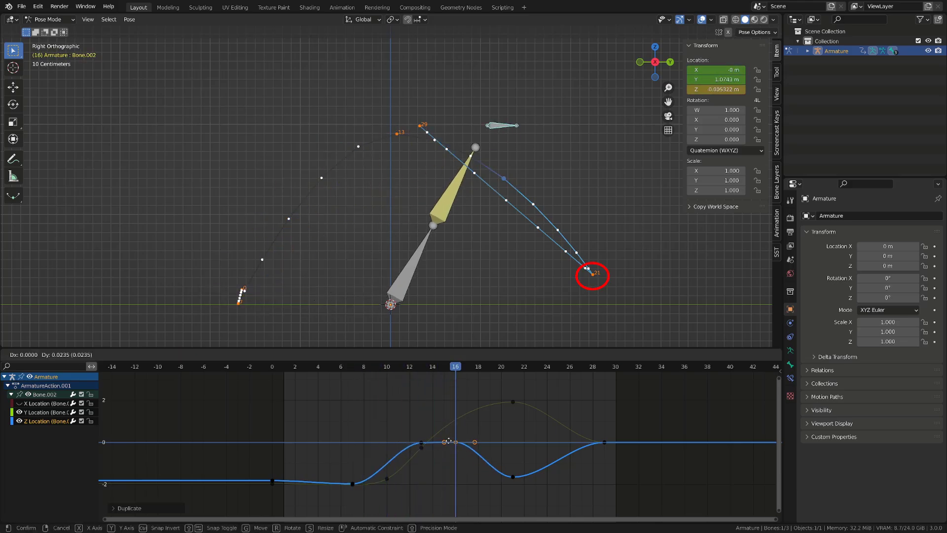
left_click(444, 513)
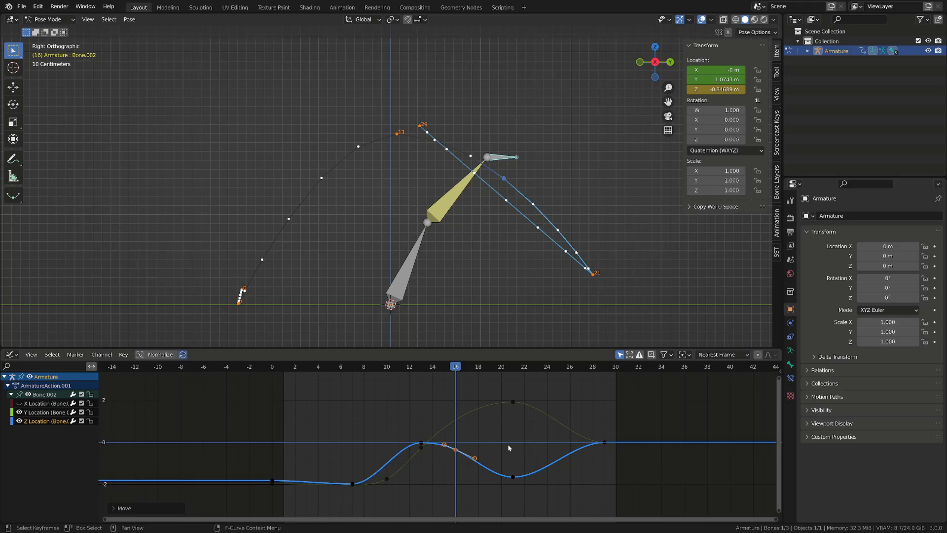
Duplicate Bone.002's Y Location key from frame 13 to frame 16 and raise the copy to about 1.09 m.
left_click(422, 453)
left_click(422, 448)
key("shift+d")
key("x")
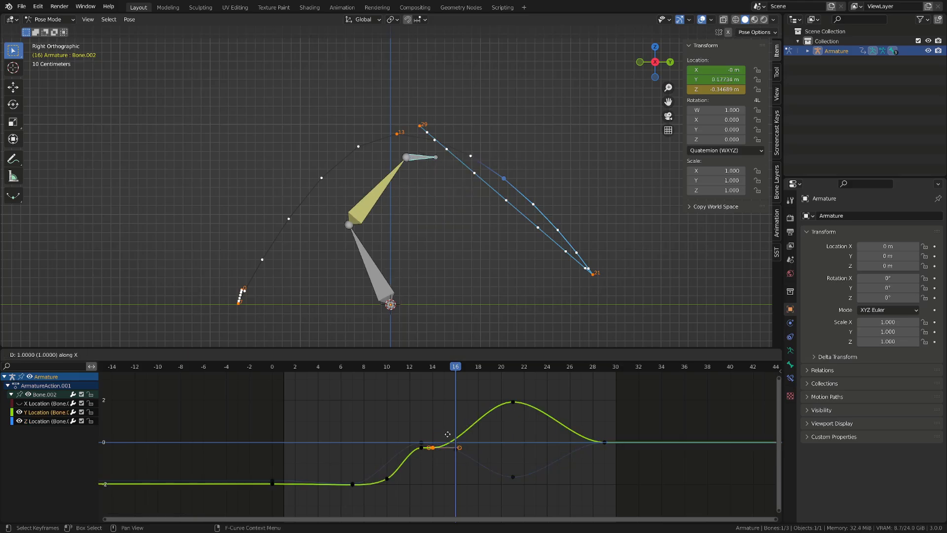
left_click(460, 424)
key("g")
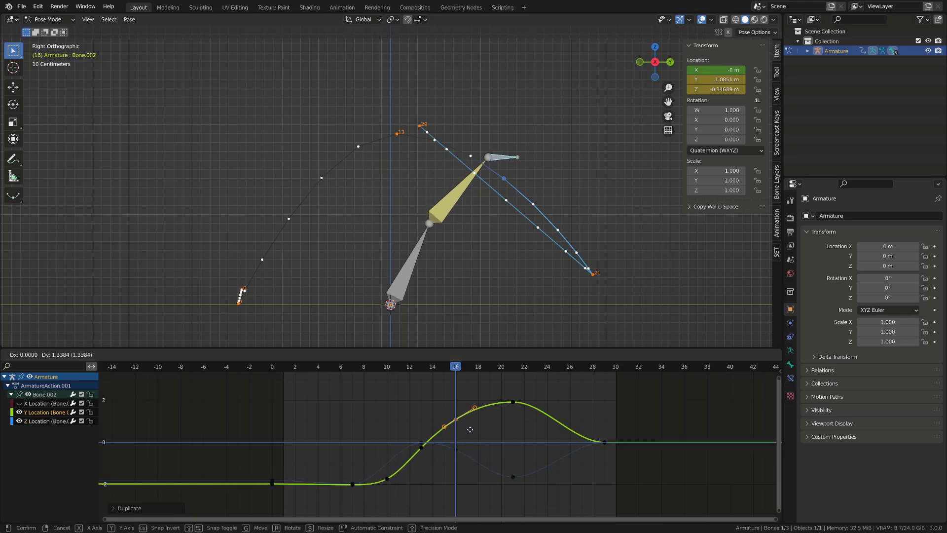
left_click(470, 428)
left_click_drag(363, 366, 309, 410)
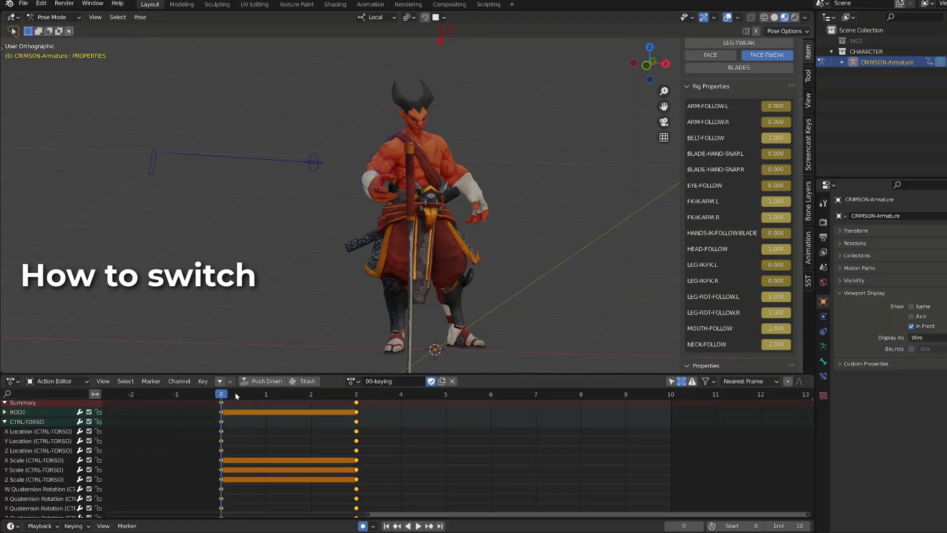
Scrub between frames 0 and 3 to examine the right arm's FK-to-IK interpolation and the right hand's IK controller.
key("space")
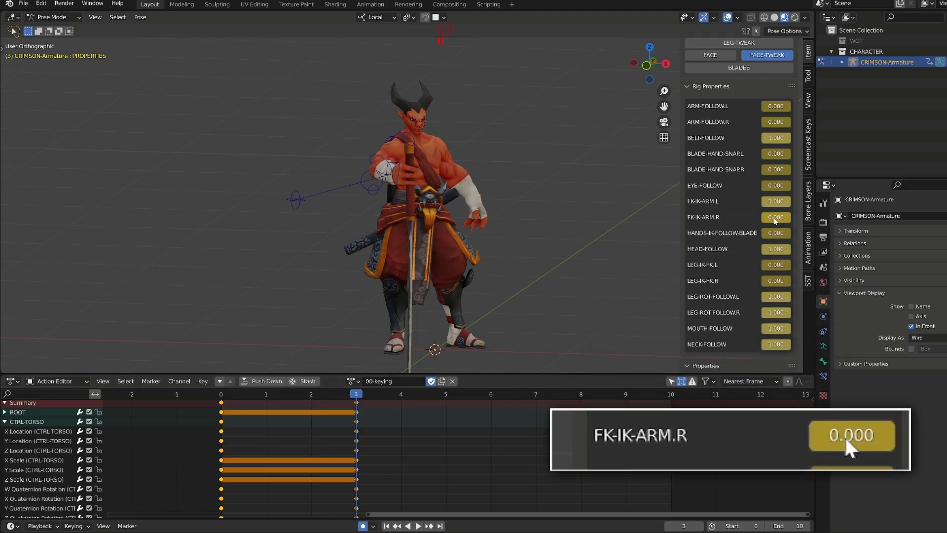
left_click_drag(353, 397, 201, 408)
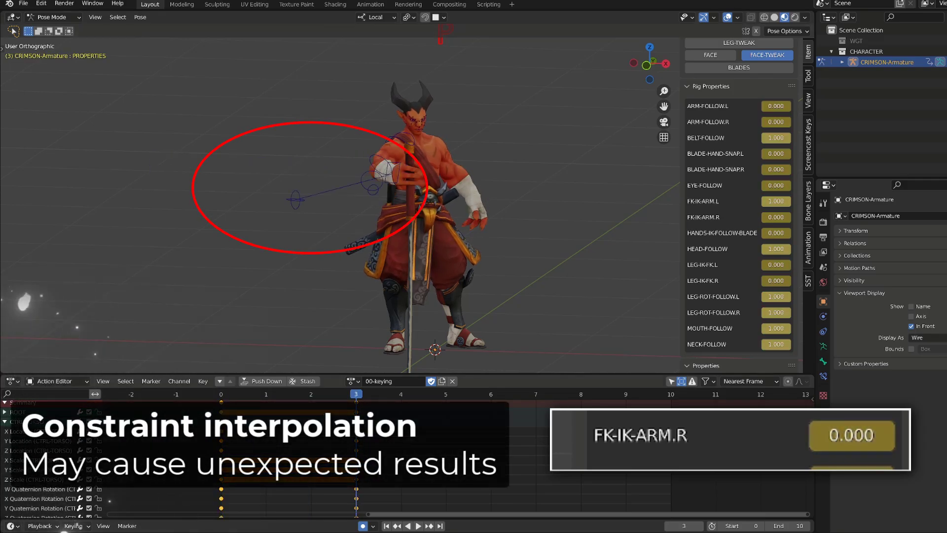
mouse_move(335, 398)
left_mouse_down()
mouse_move(221, 401)
mouse_move(354, 396)
mouse_move(221, 399)
mouse_move(304, 414)
left_mouse_up()
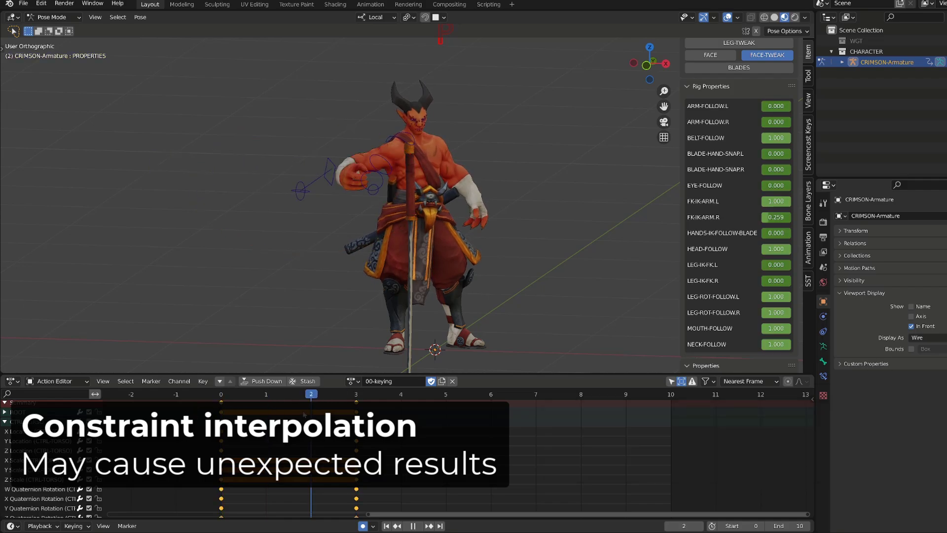
left_click(329, 182)
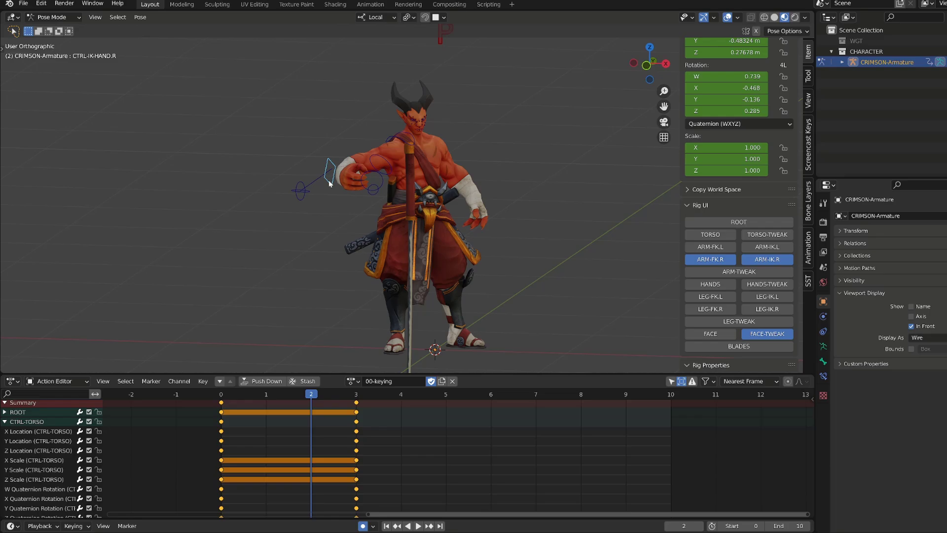
mouse_move(325, 393)
left_mouse_down()
mouse_move(343, 396)
mouse_move(321, 394)
left_mouse_up()
Set FK-IK-ARM.R on the PROPERTIES controller to 1.000 at frame 2 and check the switch in playback.
left_click(439, 45)
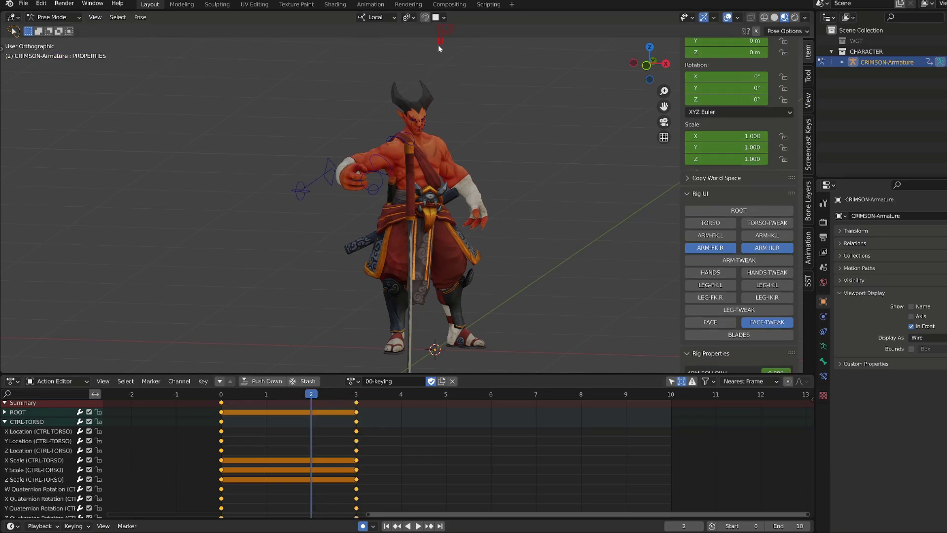
scroll(756, 256, "down", 8)
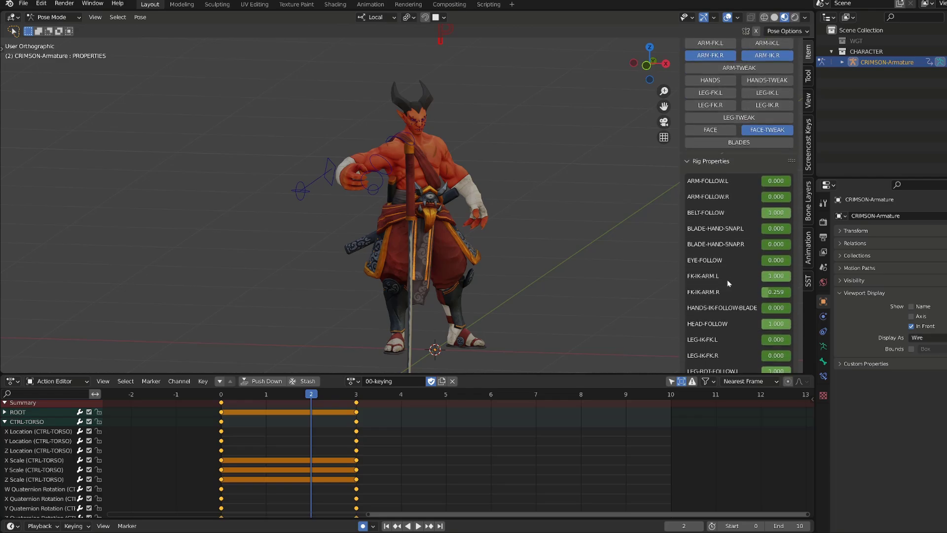
scroll(750, 283, "down", 2)
left_click_drag(772, 250, 789, 250)
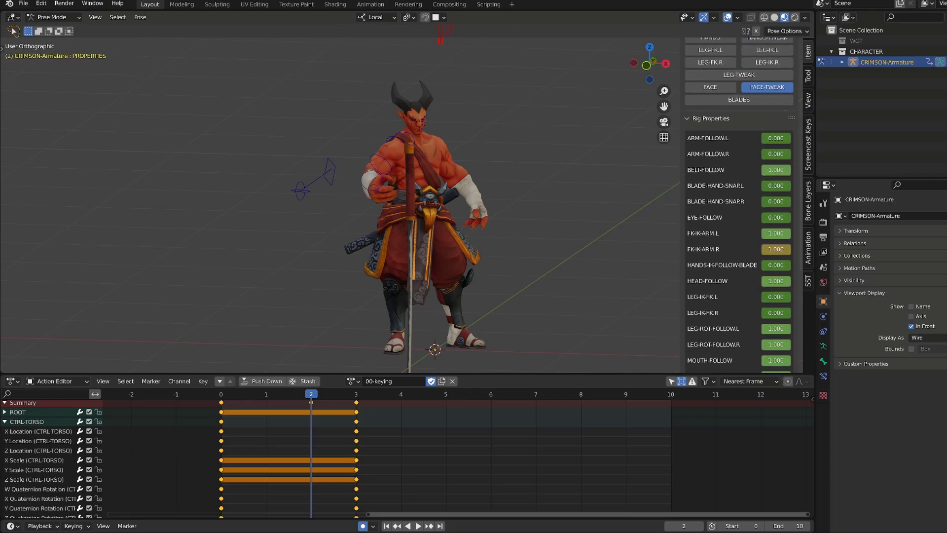
key("space")
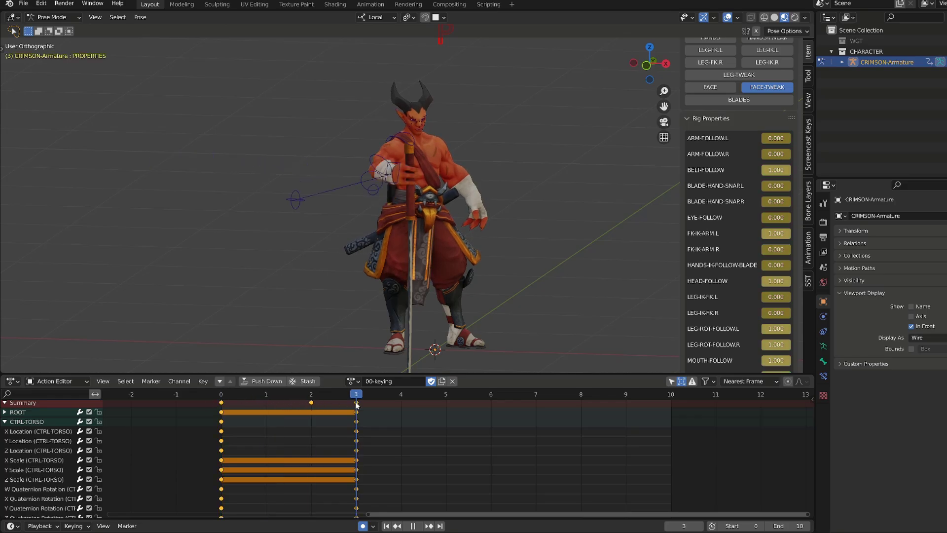
Rotate the right arm's FK controllers at frame 2 to bring the arm and hand closer to the sword-holding pose.
middle_click_drag(412, 208, 394, 244)
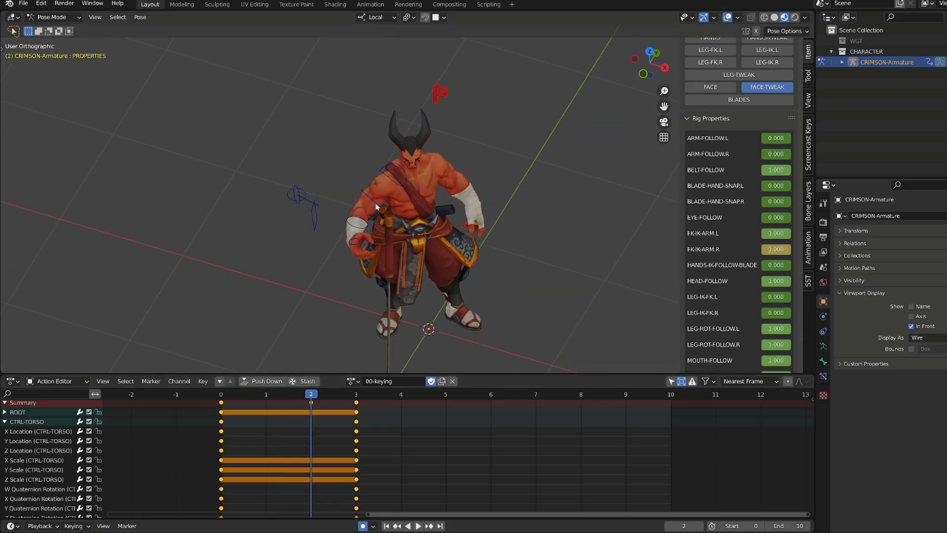
left_click(377, 206)
middle_click_drag(376, 207, 296, 212)
left_click(383, 277)
left_click(393, 213)
left_click(377, 218)
key("r")
left_click(380, 247)
scroll(335, 250, "up", 2)
left_click(335, 249)
key("r")
left_click(339, 382)
Show the HANDS controllers and rotate the right finger controller CTRL-FINBGER-C.R at frame 2.
middle_click_drag(345, 296, 443, 306)
left_click(717, 296)
scroll(400, 178, "up", 3)
left_click(400, 197)
middle_click_drag(400, 196, 391, 237)
key("r")
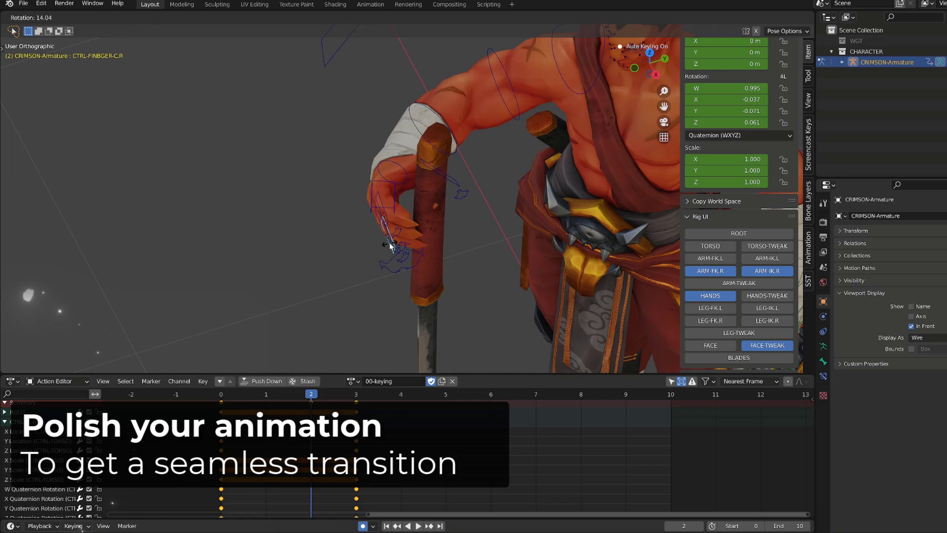
left_click(399, 241)
Adjust the rotation of the right hand's other finger and thumb controllers at frame 2.
left_click(394, 262)
key("r")
left_click(382, 279)
left_click(414, 296)
middle_click_drag(383, 279, 518, 180)
left_click(429, 303)
Hide the viewport overlays and play frames 0 to 3 to examine the right arm's transition to the sword.
scroll(466, 177, "down", 3)
key("shift+alt+z")
key("Right")
scroll(365, 282, "down", 2)
key("shift+Left")
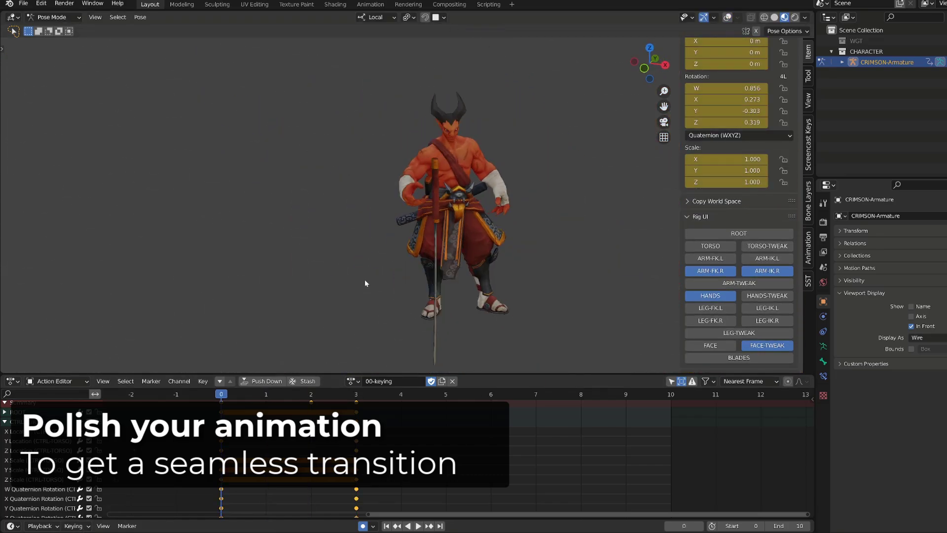
middle_click_drag(365, 281, 308, 284)
key("shift+Right")
key("space")
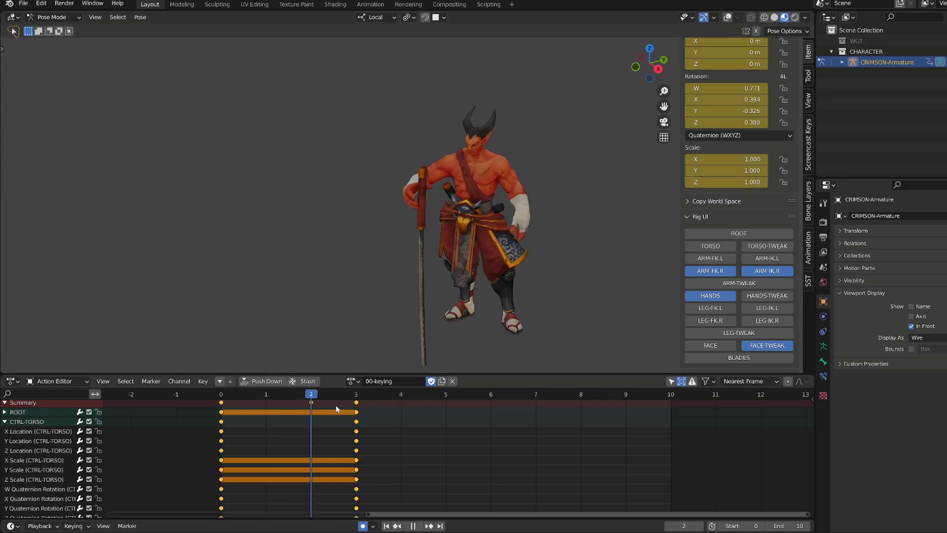
key("space")
Restore the viewport overlays and scrub frames 2 to 6 to examine the right hand's grip from several angles.
key("shift+alt+z")
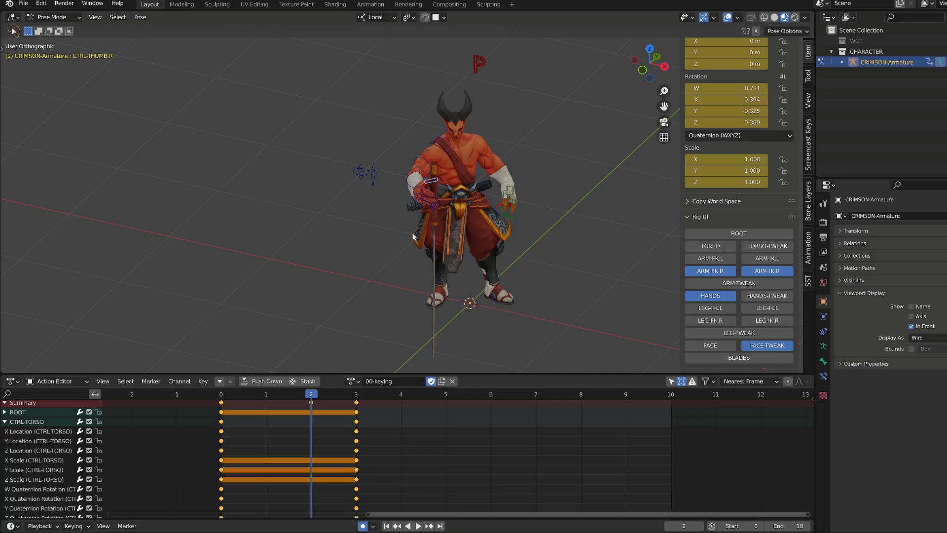
scroll(434, 228, "up", 6)
middle_click_drag(371, 147, 434, 168)
key("space")
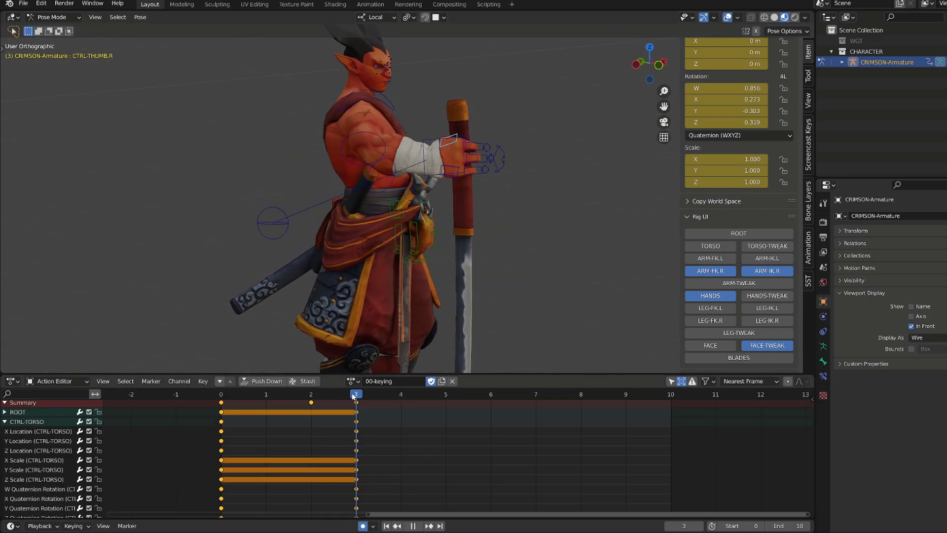
middle_click_drag(371, 351, 366, 309)
left_click_drag(359, 397, 409, 401)
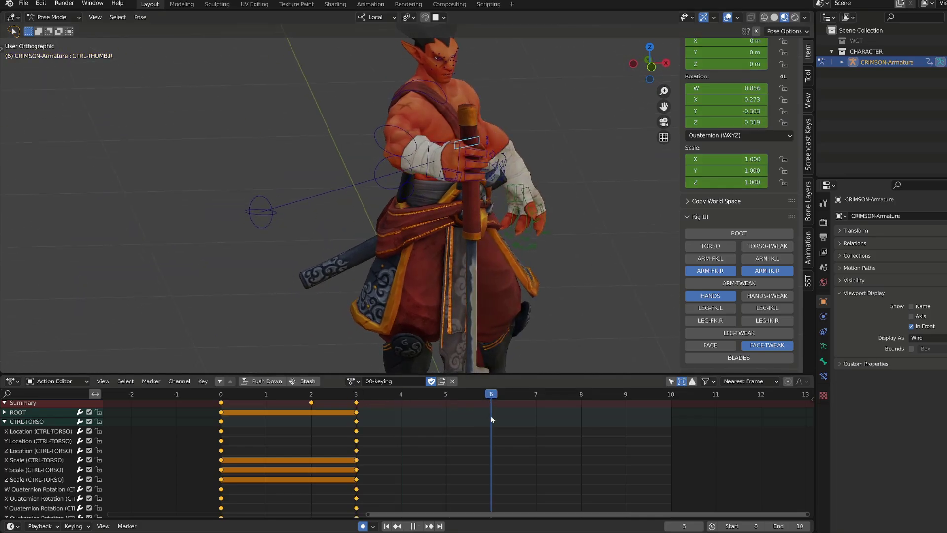
middle_click_drag(447, 220, 453, 158)
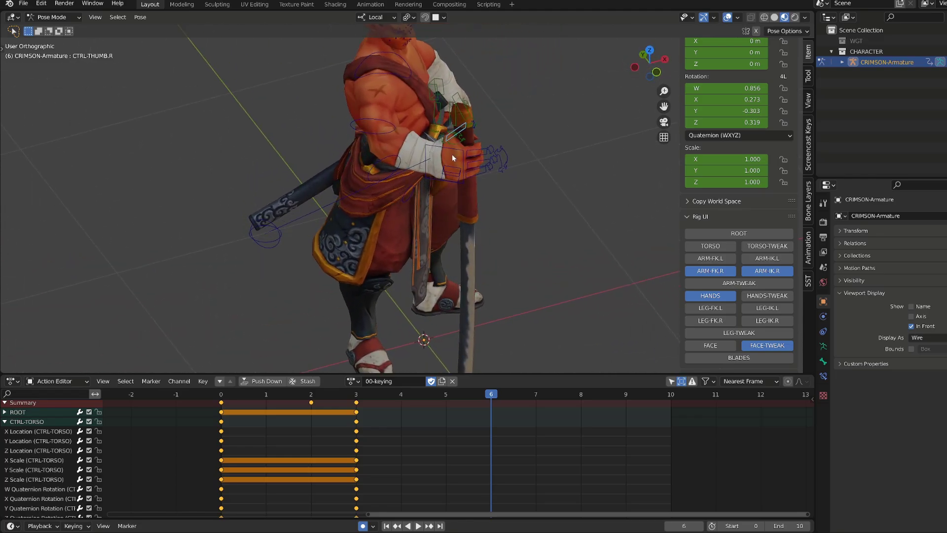
Keyframe the rig's controllers at frame 6.
key("i")
left_click(494, 409)
middle_click_drag(498, 249, 599, 228)
scroll(449, 102, "down", 2)
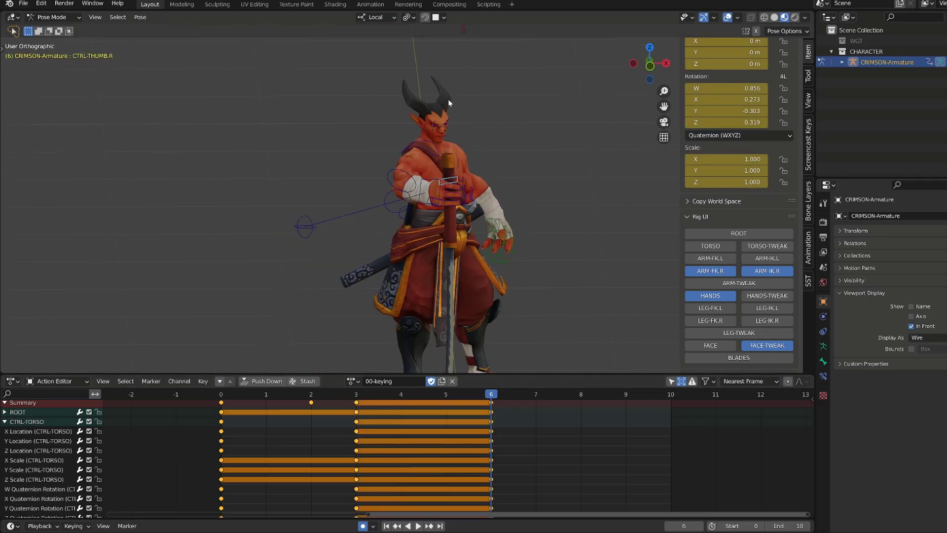
left_click(463, 31)
scroll(726, 295, "down", 8)
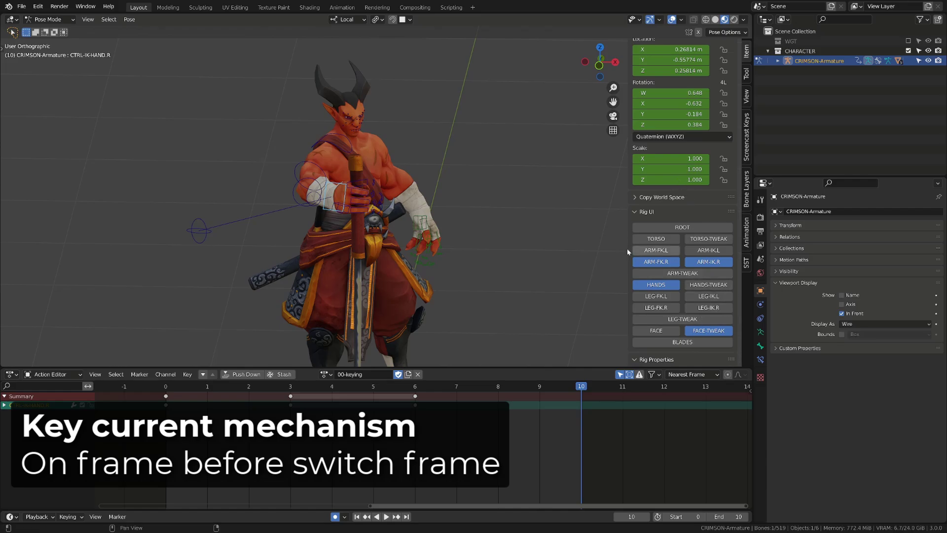
Keyframe the PROPERTIES controller at frame 9 with FK-IK-ARM.R at 0.000, and set FK-IK-ARM.R to 1.000 at frame 10.
scroll(384, 148, "down", 3)
left_click(384, 88)
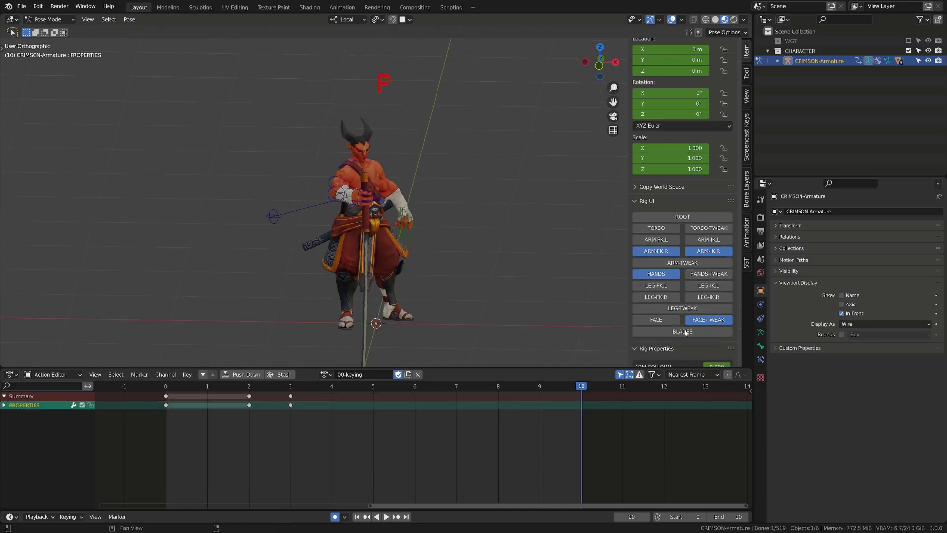
scroll(685, 332, "down", 8)
left_click_drag(586, 386, 537, 398)
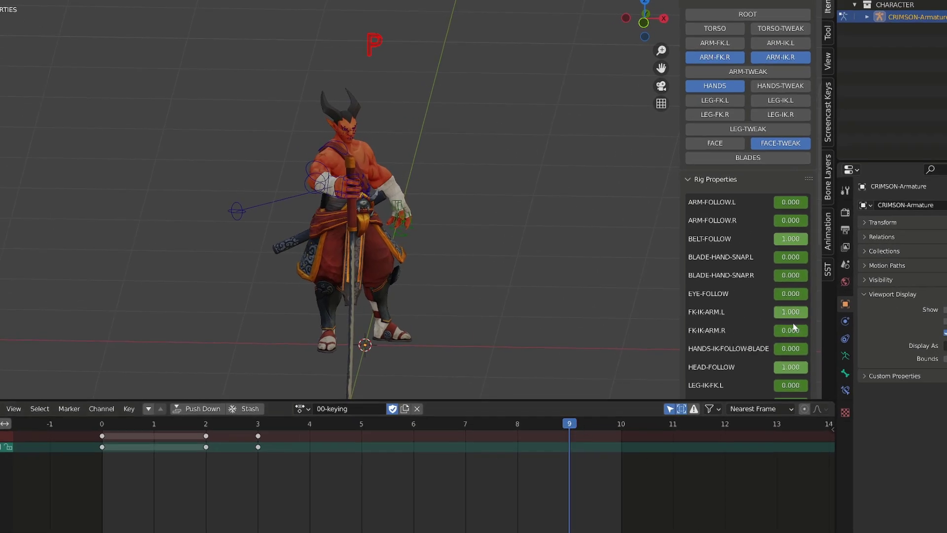
scroll(578, 303, "up", 4)
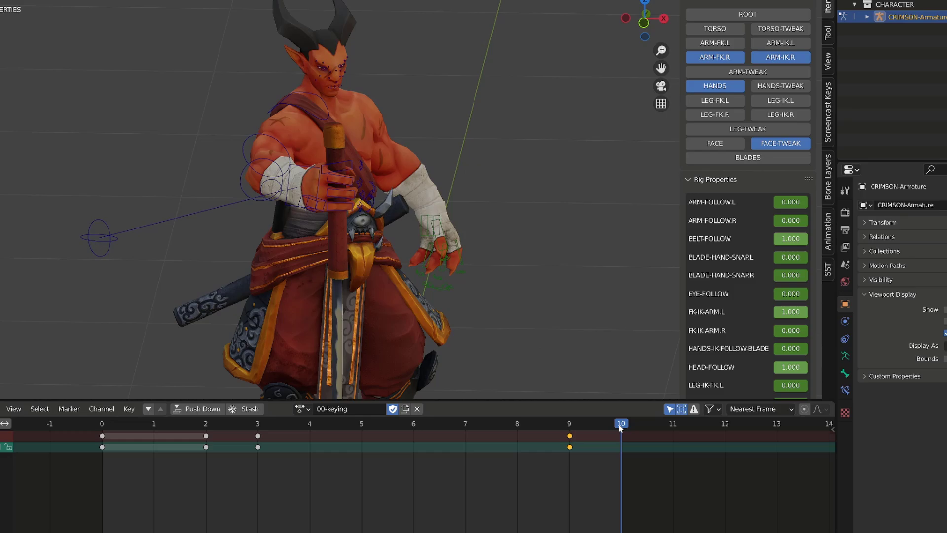
left_click_drag(790, 330, 808, 332)
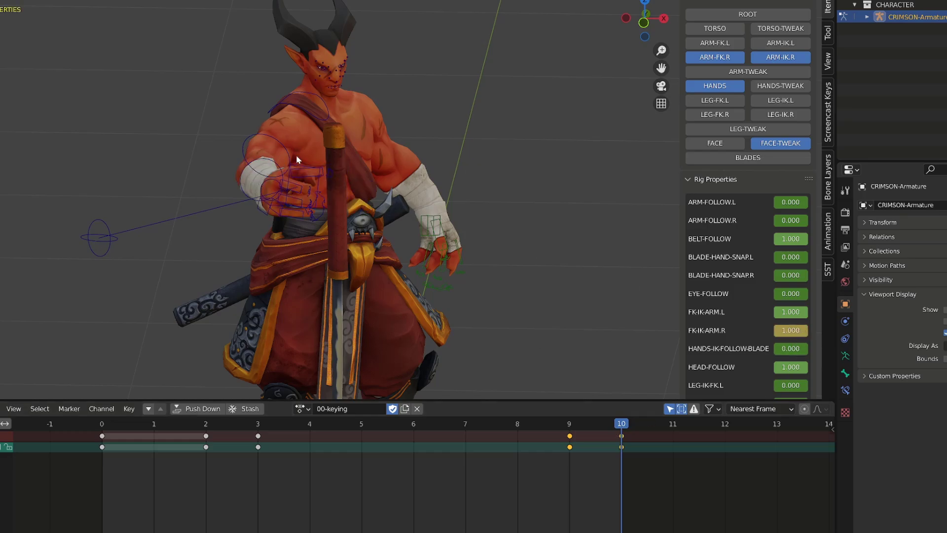
Trace the right arm's frame 9 outline in the top view with annotation strokes.
left_click(290, 181)
middle_click_drag(291, 180, 317, 194)
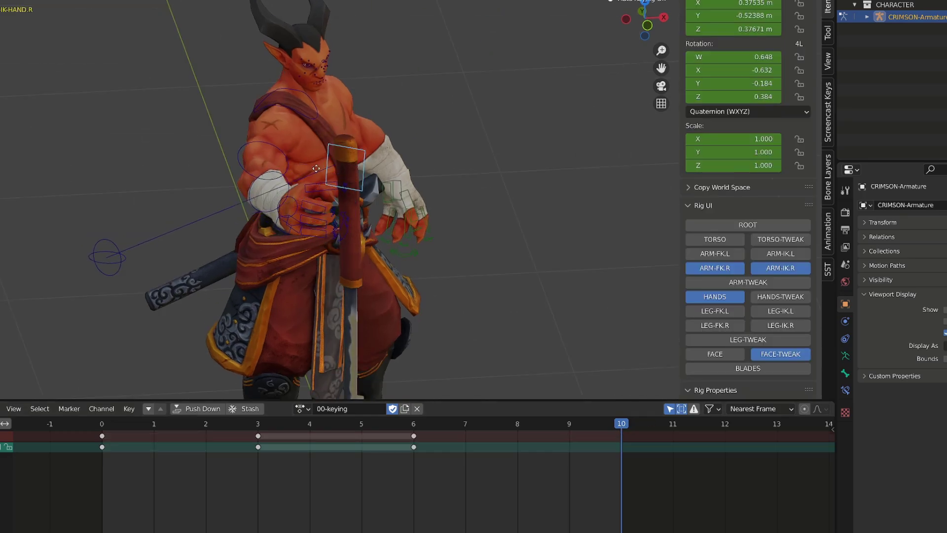
left_click(285, 191)
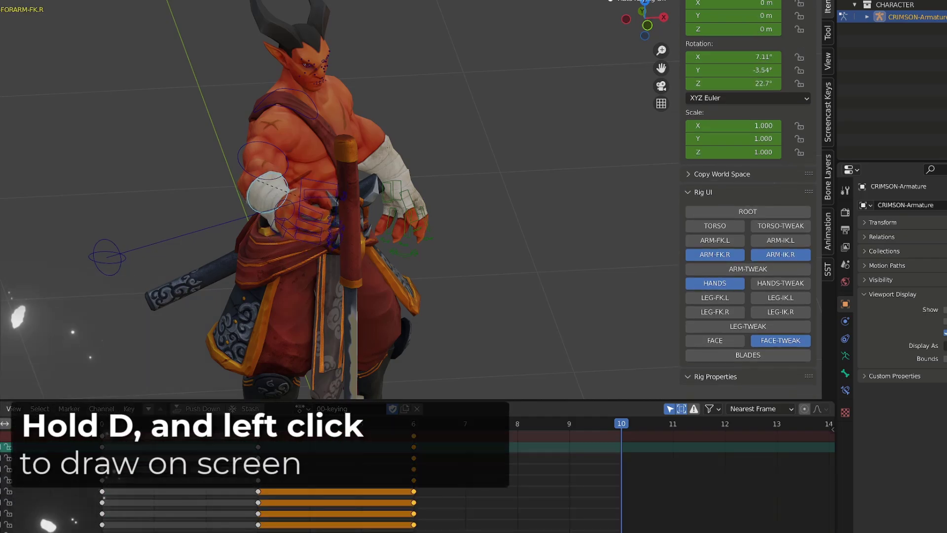
left_click(572, 426)
key("KP_7")
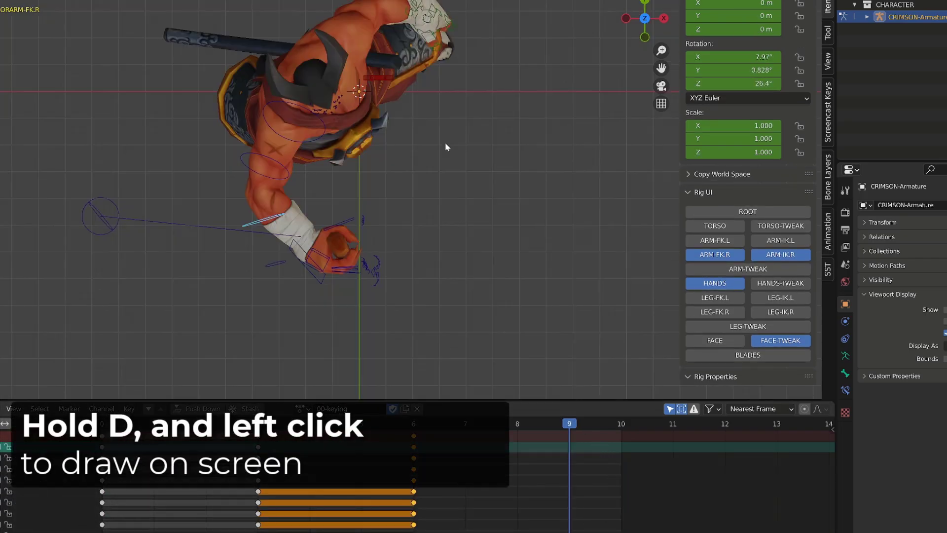
scroll(469, 191, "up", 3)
mouse_move(445, 144)
middle_mouse_down("shift")
mouse_move(469, 190)
mouse_move(443, 140)
middle_mouse_up("shift")
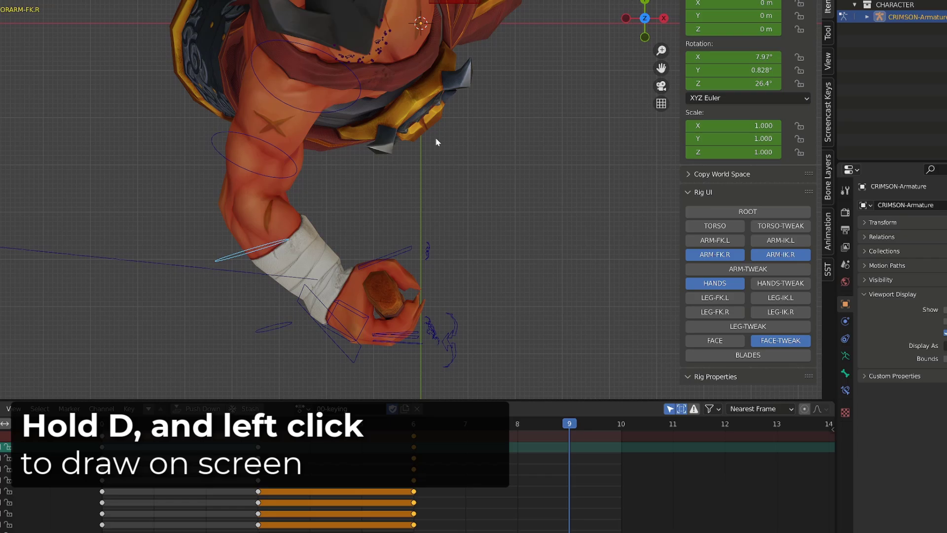
left_click_drag(251, 50, 226, 213)
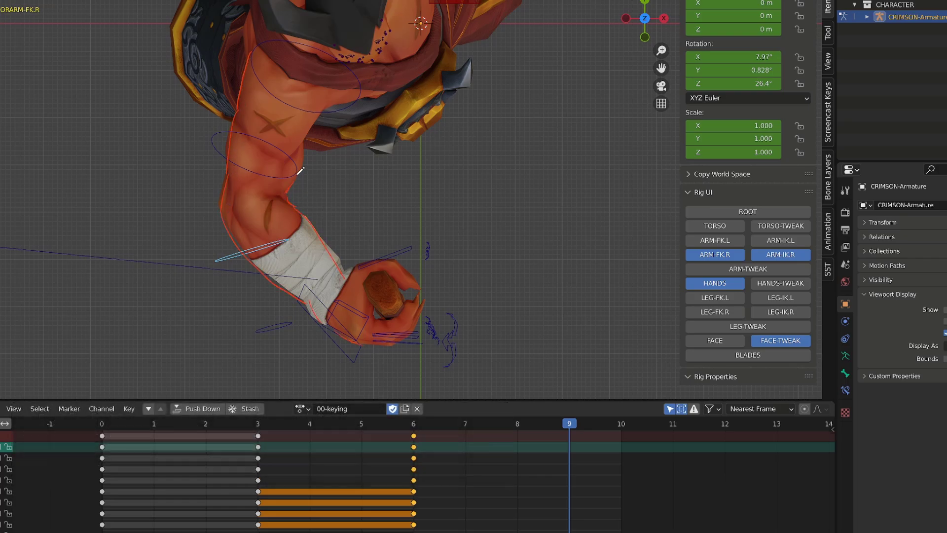
Trace the right arm's frame 9 outline in the front view with annotation strokes.
key("KP_1")
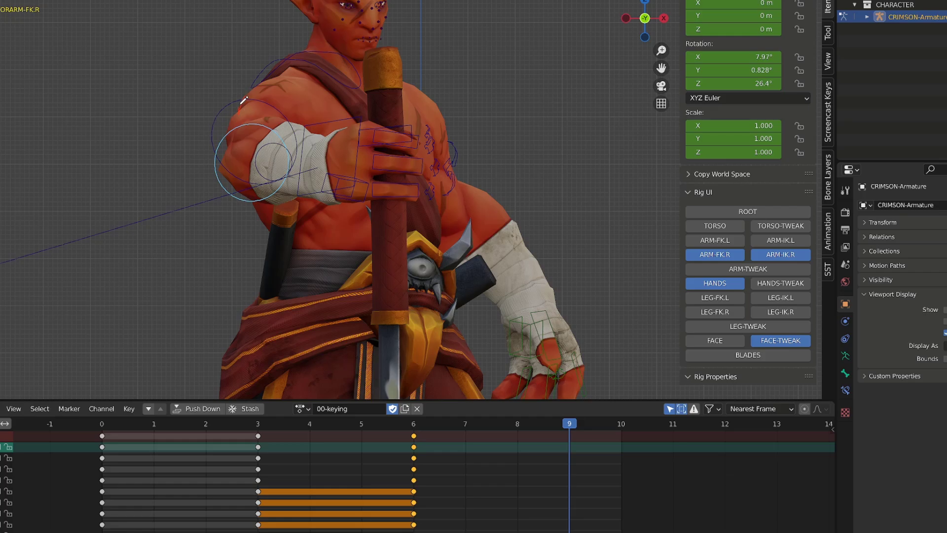
left_click_drag(265, 205, 402, 197)
mouse_move(325, 134)
left_mouse_down()
mouse_move(376, 123)
mouse_move(278, 114)
left_mouse_up()
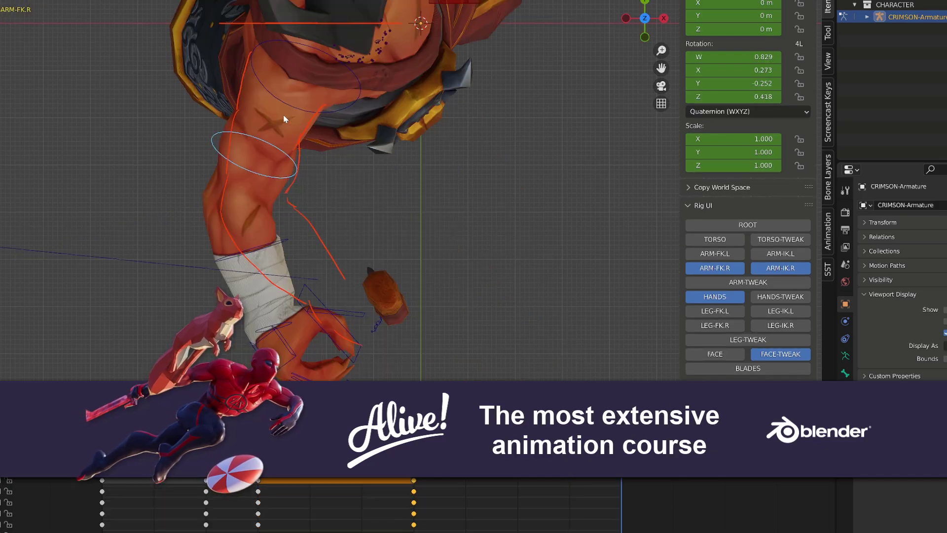
Rotate the right FK arm controllers at frame 10 to match the outline traced in the top view.
key("Left")
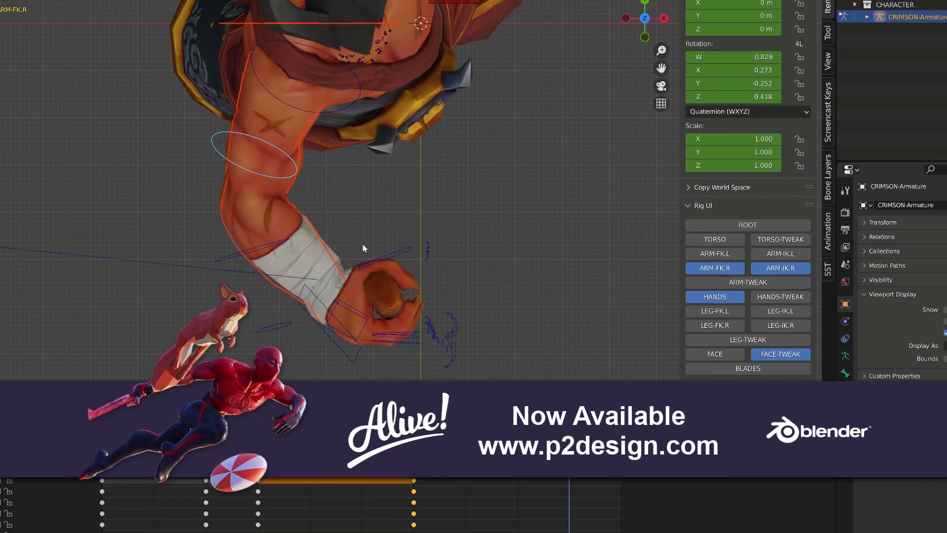
key("Right")
key("r")
left_click(289, 252)
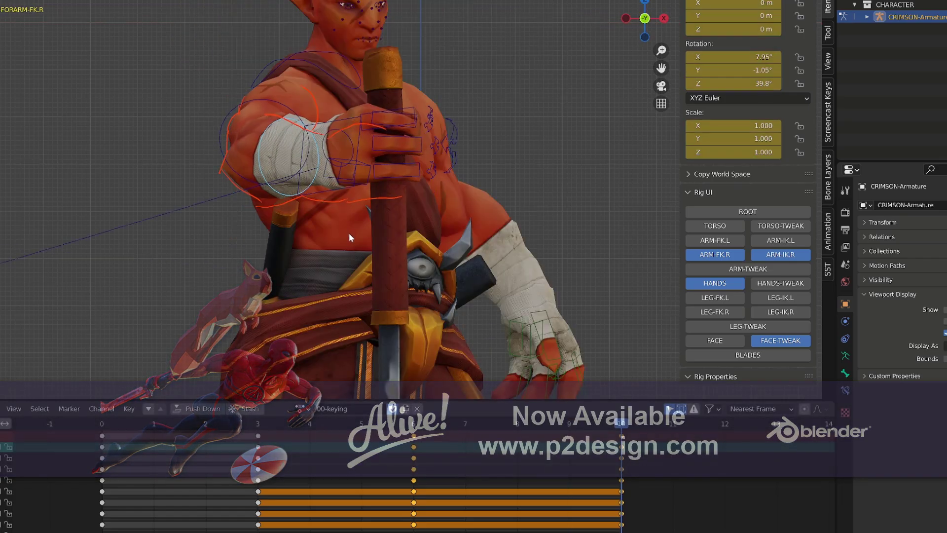
Rotate the right FK upper arm at frame 10 in the front view and compare its pose with frame 9.
left_click(282, 103)
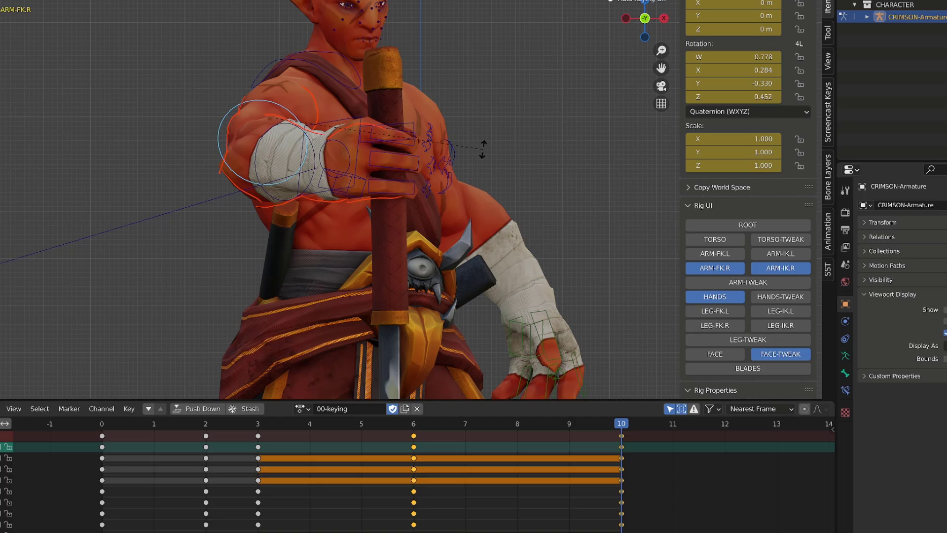
left_click(475, 173)
key("Left")
key("Right")
key("Left")
key("r")
key("x")
key("x")
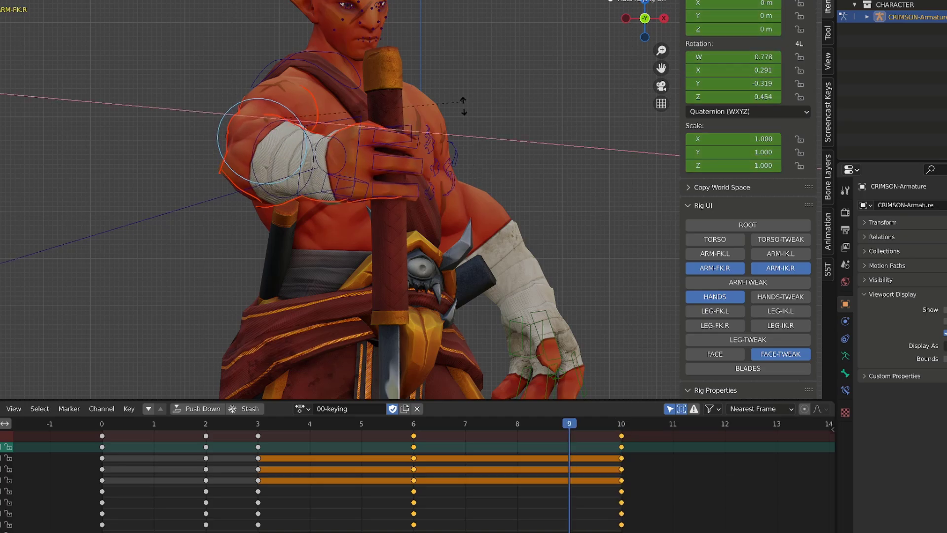
right_click(448, 1)
Rotate the right FK upper arm about its local X axis at frame 10 and compare it with frame 9.
key("Right")
key("r")
key("x")
key("x")
left_click(440, 42)
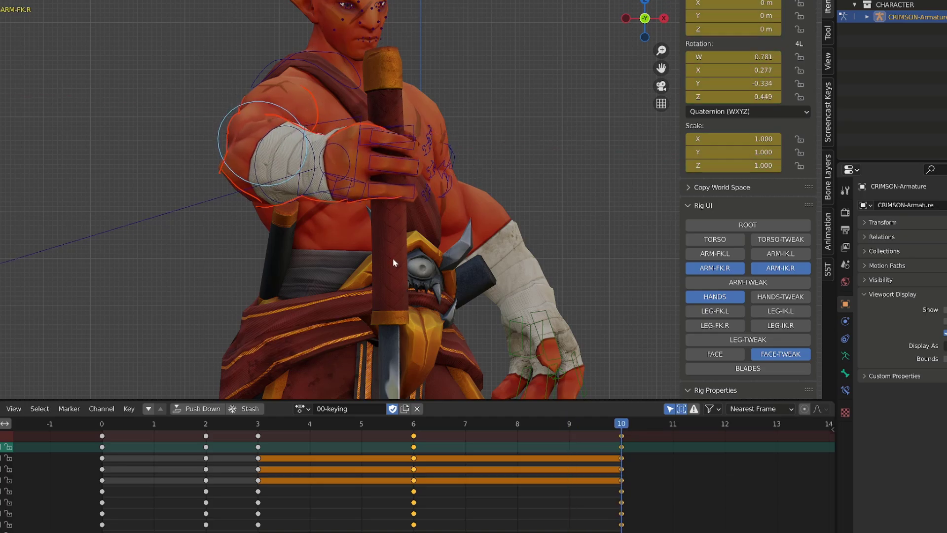
key("Left")
key("Right")
Rotate the right FK hand controller at frame 10 so the hand's grip matches its frame 9 pose.
left_click(345, 156)
key("KP_7")
key("Left")
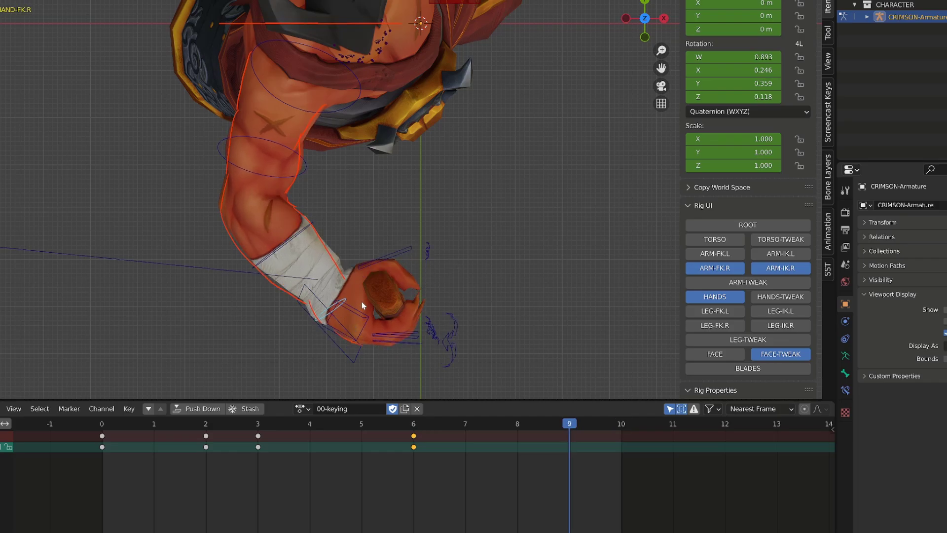
key("Right")
key("Left")
key("Right")
key("r")
left_click(448, 312)
key("r")
middle_click_drag(448, 313, 434, 192)
left_click(374, 154)
Hide the viewport overlays and scrub frames 9 to 10 to examine the right arm's FK/IK switch.
key("shift+alt+z")
scroll(488, 192, "down", 4)
left_click_drag(573, 428, 614, 427)
middle_click_drag(543, 296, 508, 295)
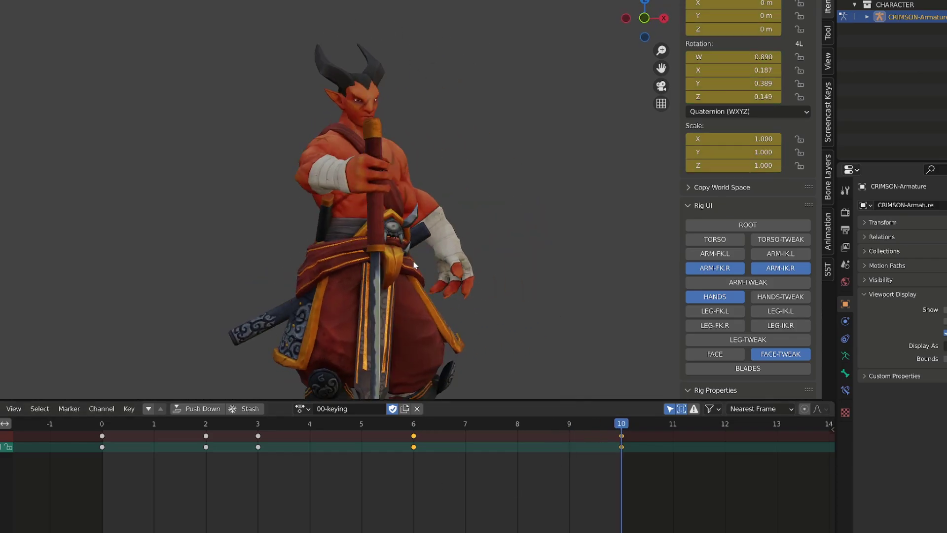
middle_click_drag(415, 265, 339, 162)
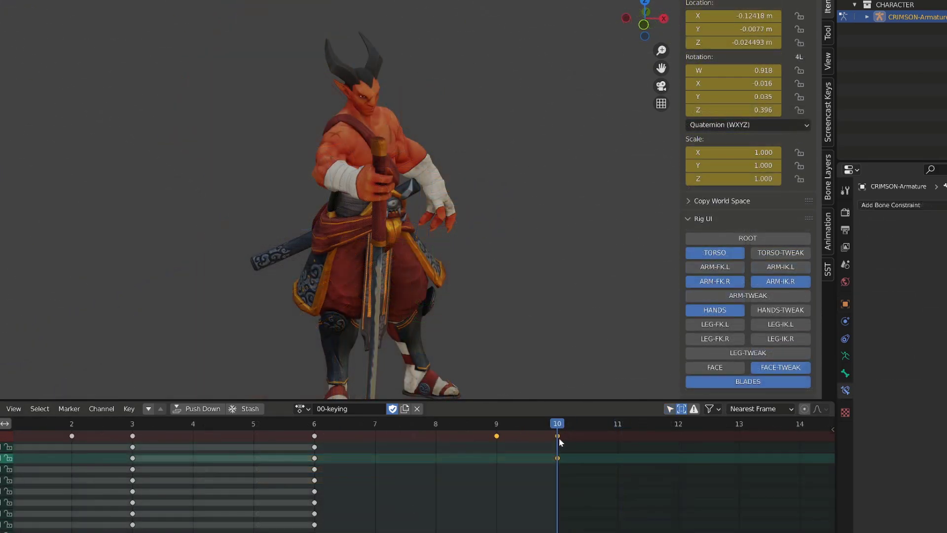
Move the frame 10 keyframes to frame 12 and scrub the timeline to examine the arm and sword motion.
left_click_drag(561, 442, 690, 436)
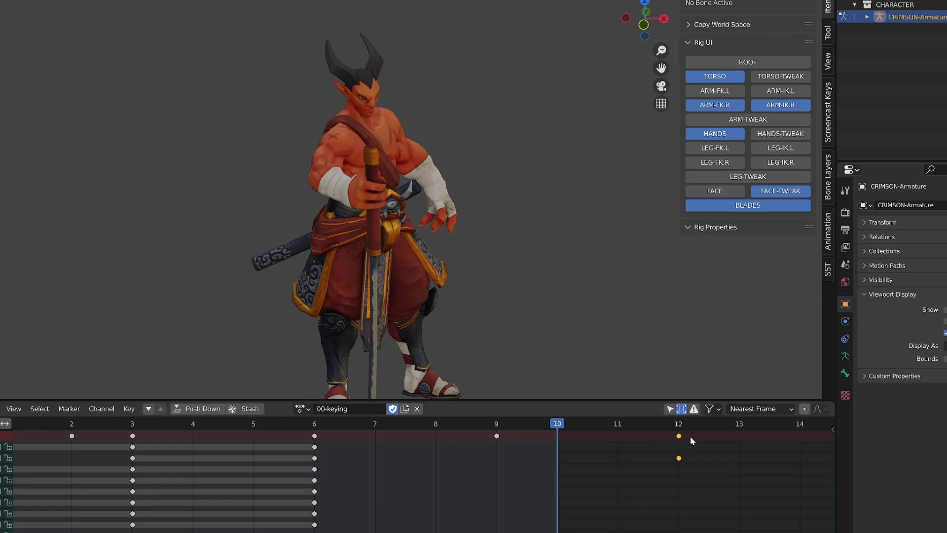
left_click(740, 427)
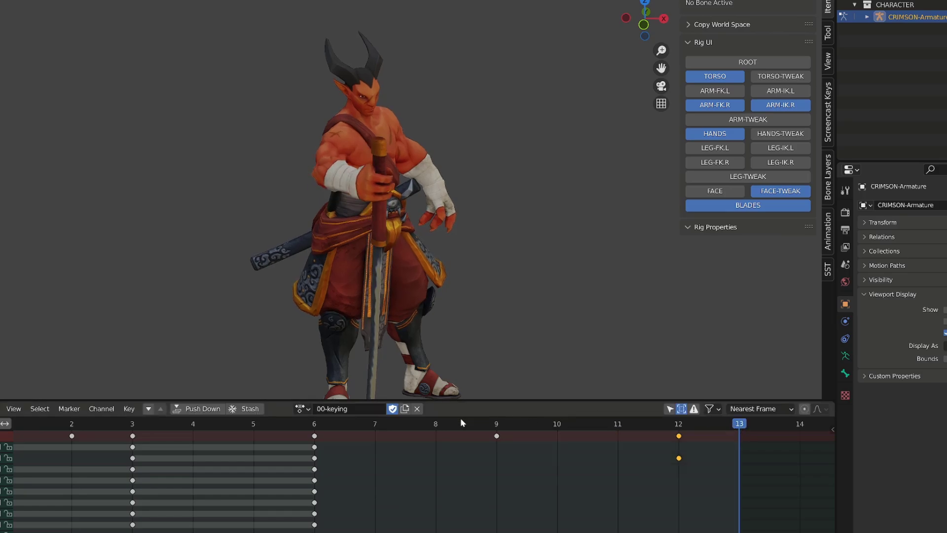
left_click(314, 425)
left_click_drag(351, 439, 679, 426)
left_click_drag(622, 428, 254, 446)
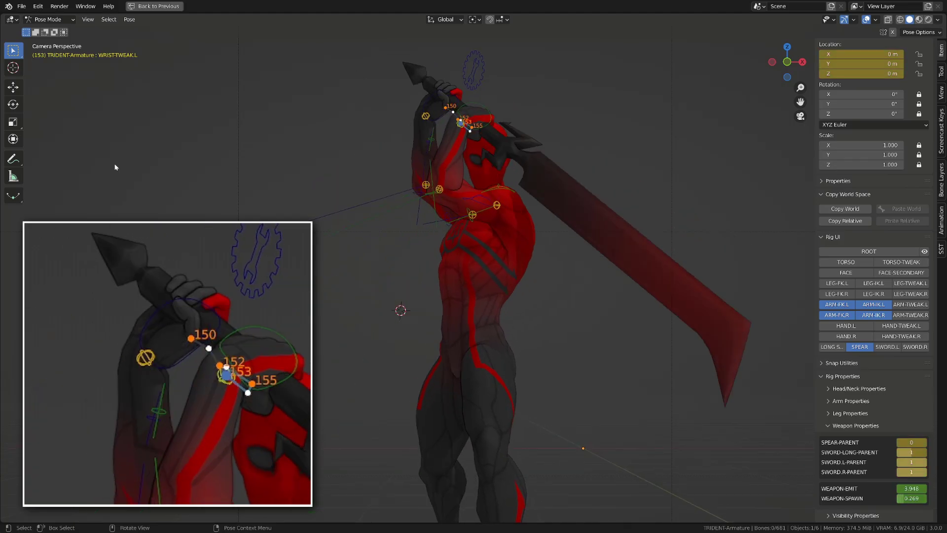
Play the red character's sword animation and step frames 192 to 204 to examine the left wrist's motion path.
key("space")
key("space")
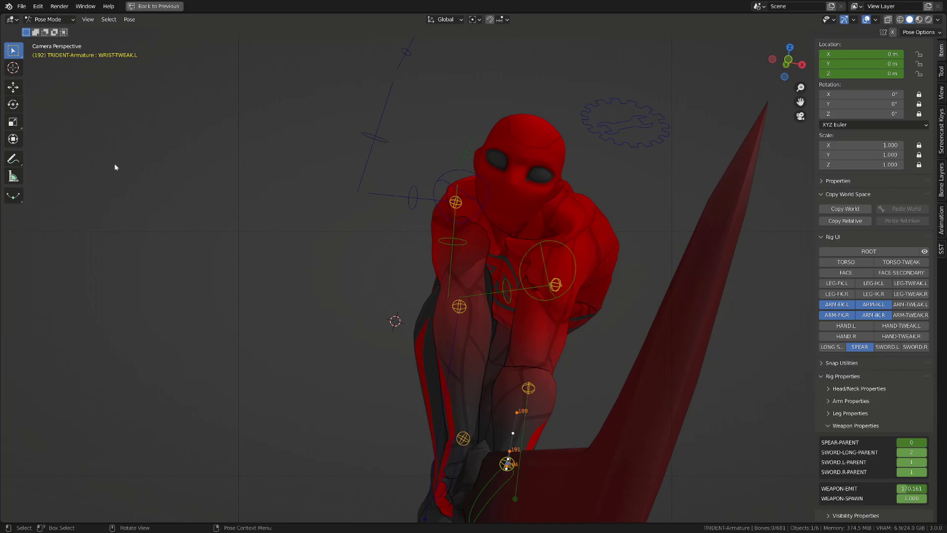
key("Right")
key("Right")
key("Right")
key("Right")
key("Right")
key("Right")
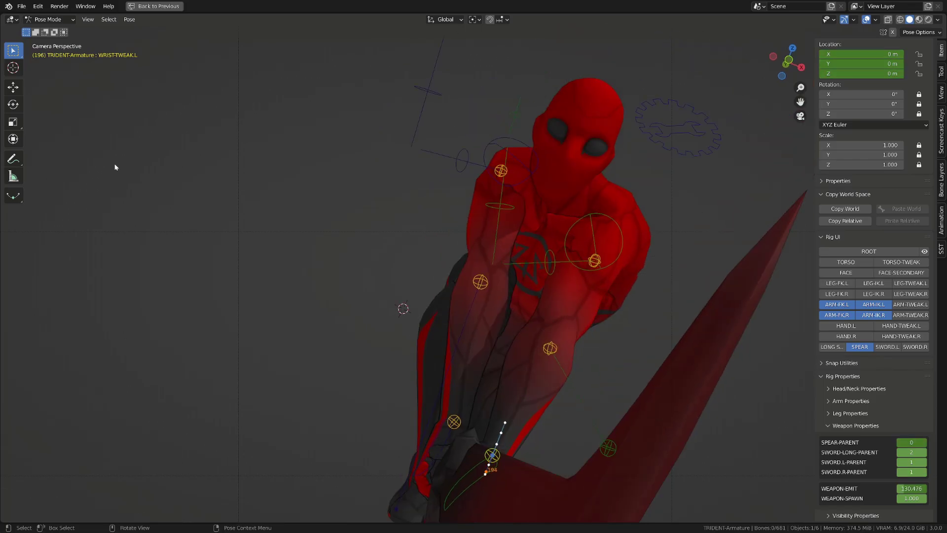
key("Right")
key("Right")
key("Right")
key("Right")
key("Right")
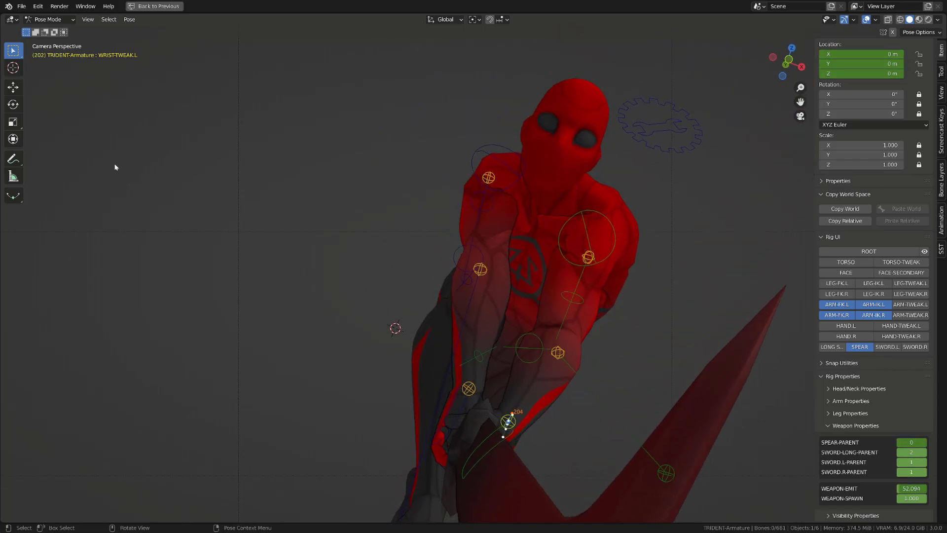
key("Right")
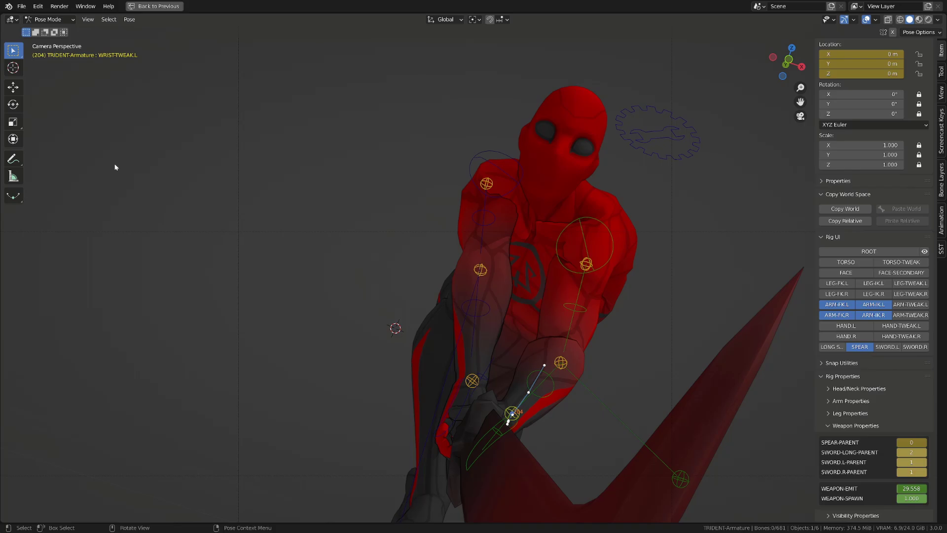
Step back and forth through frames 203 to 214 to examine the left hand's release from the sword.
scroll(269, 236, "down", 1)
middle_click_drag(268, 236, 239, 190, "shift")
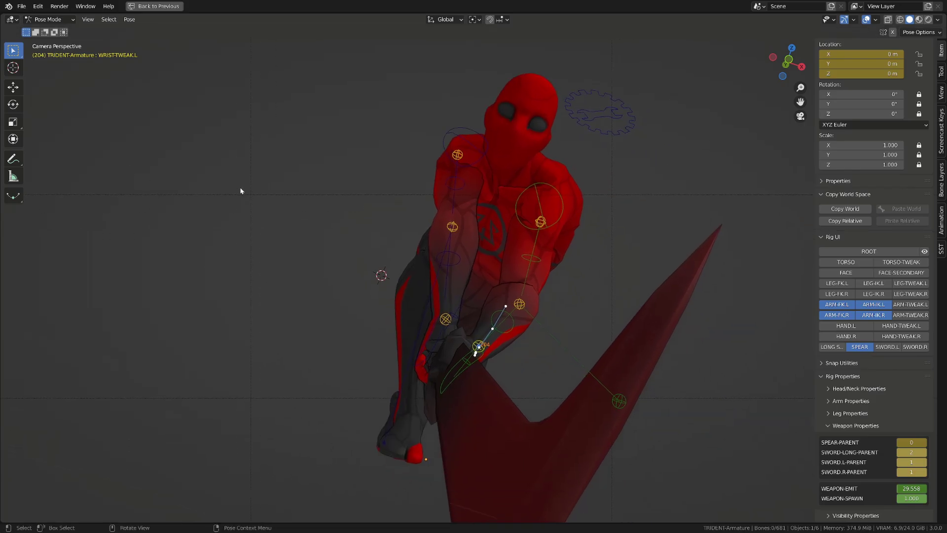
key("Right")
key("Right")
key("Right")
key("Right")
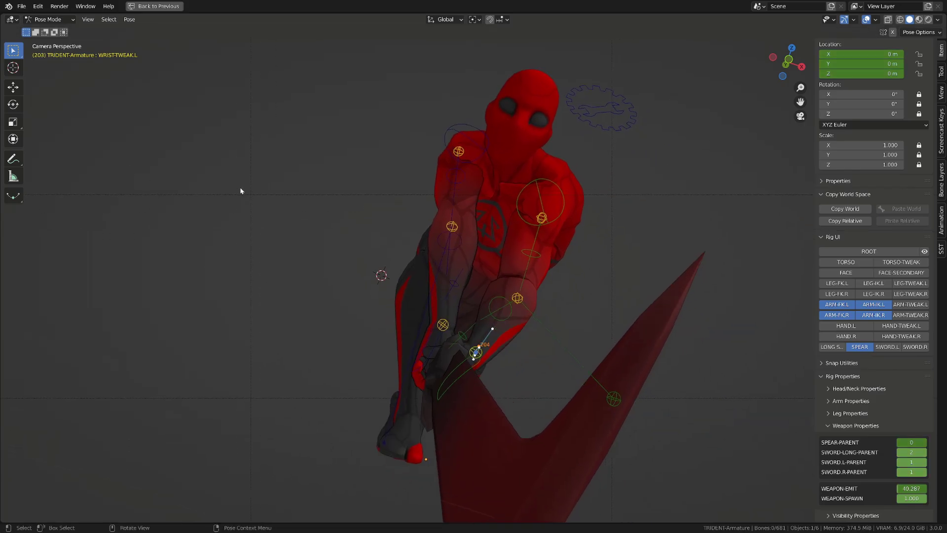
key("Left")
key("Left")
key("Left")
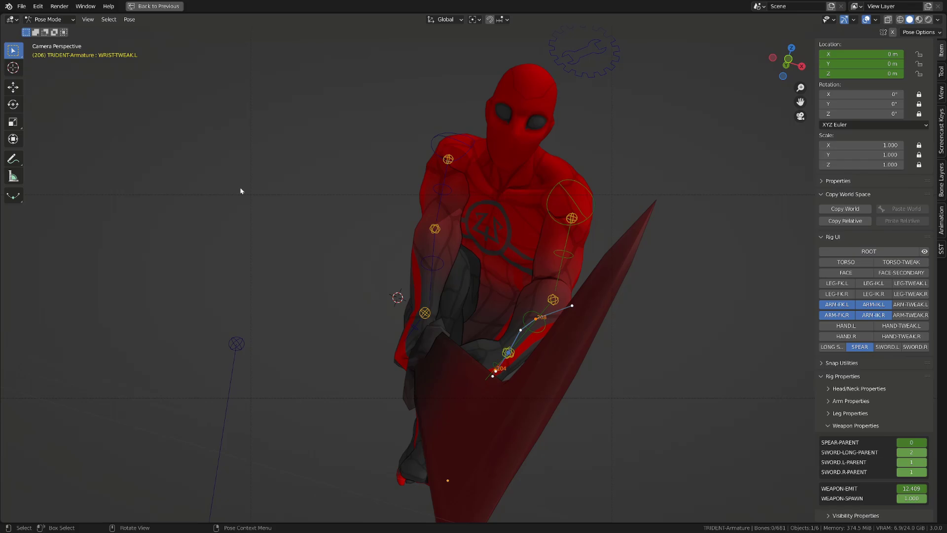
key("Right")
key("Right")
key("Right")
key("Right")
key("Right")
key("Right")
key("Right")
key("Right")
key("Right")
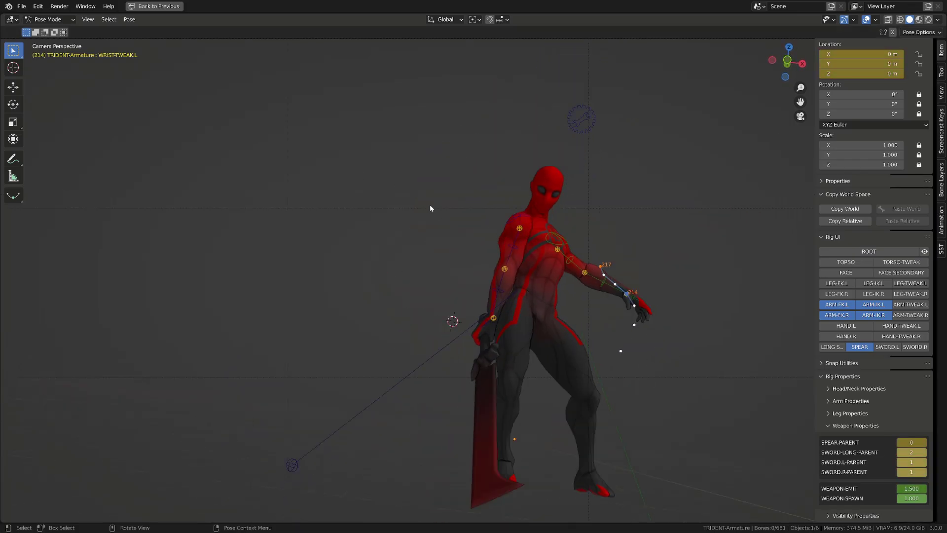
Play the animation onward and step between frames 252 and 255 to examine the left hand's spear handling.
key("space")
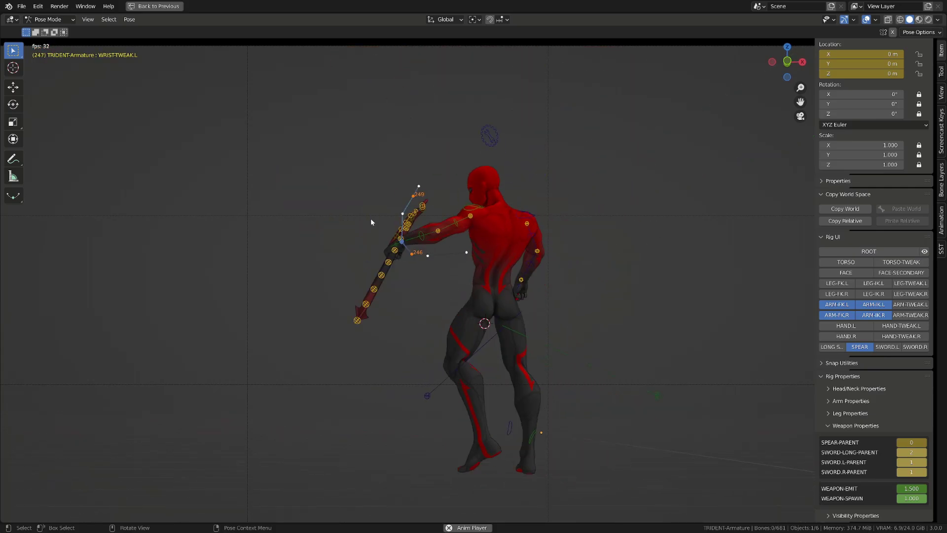
key("space")
key("Right")
key("Right")
key("Right")
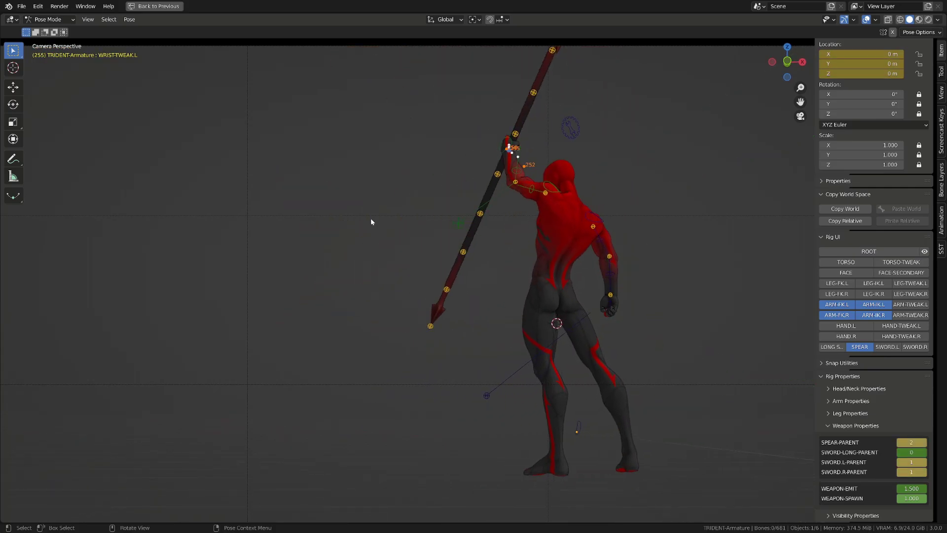
key("Left")
key("Left")
key("Left")
key("Left")
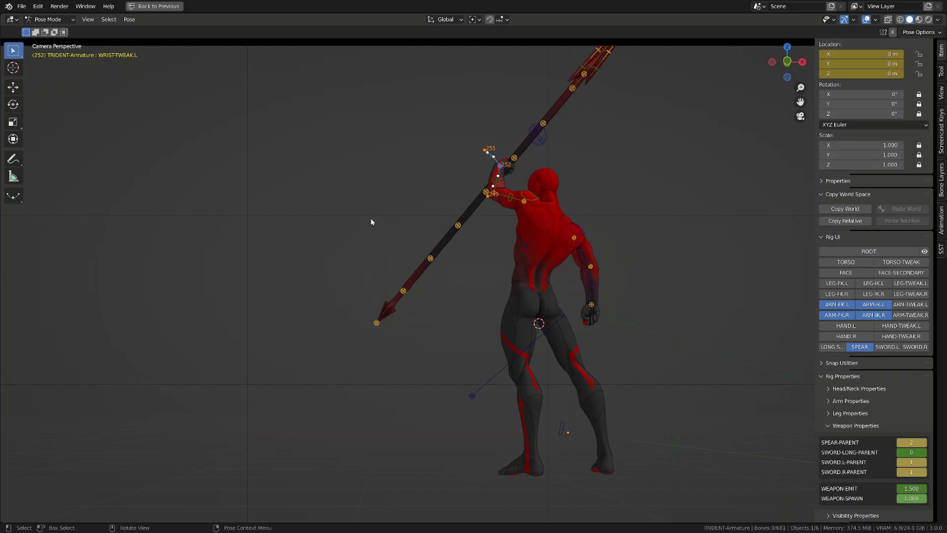
key("Right")
key("Right")
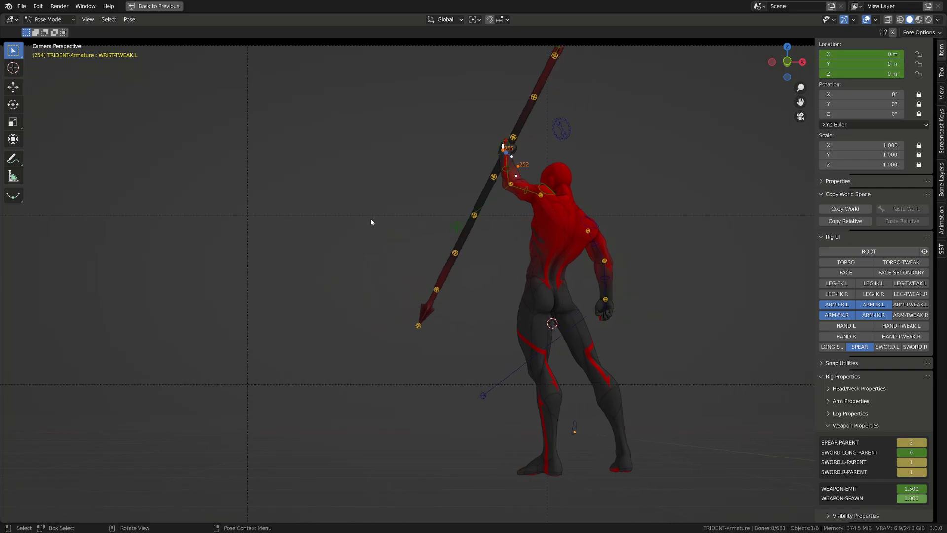